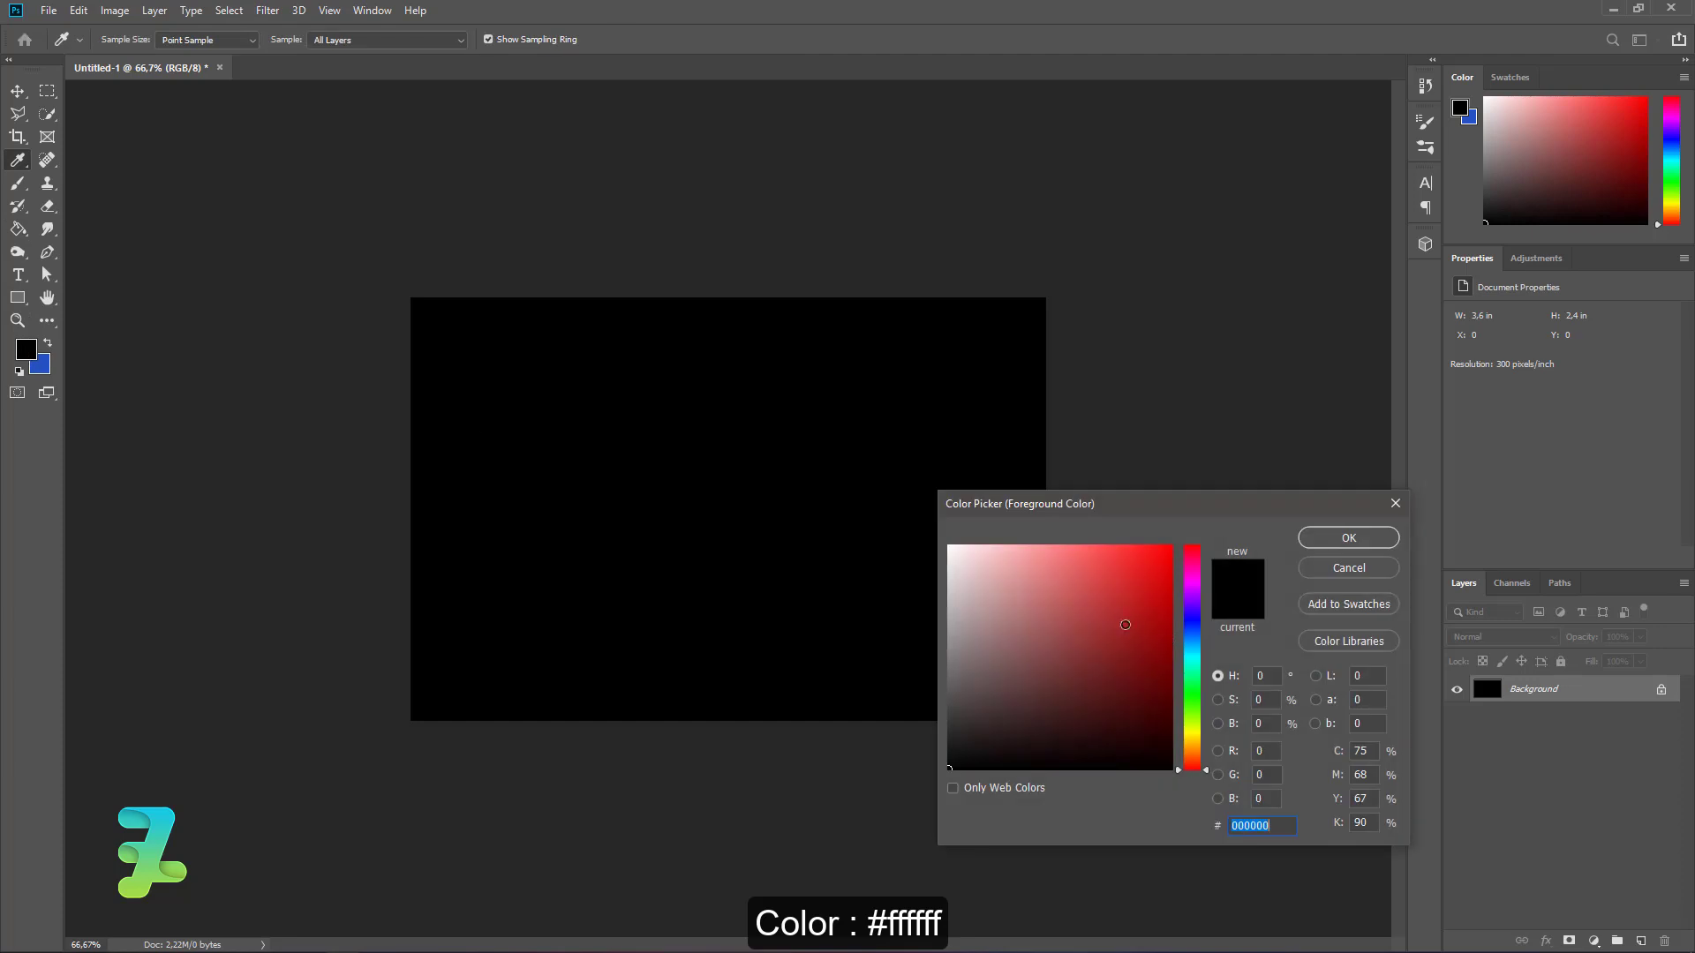
Set the foreground colour to ffffff and add the text REVOLVE TYPOGRAPHY in Monument Extended on the black canvas
type("ffffff")
left_click(1319, 533)
left_click(491, 512)
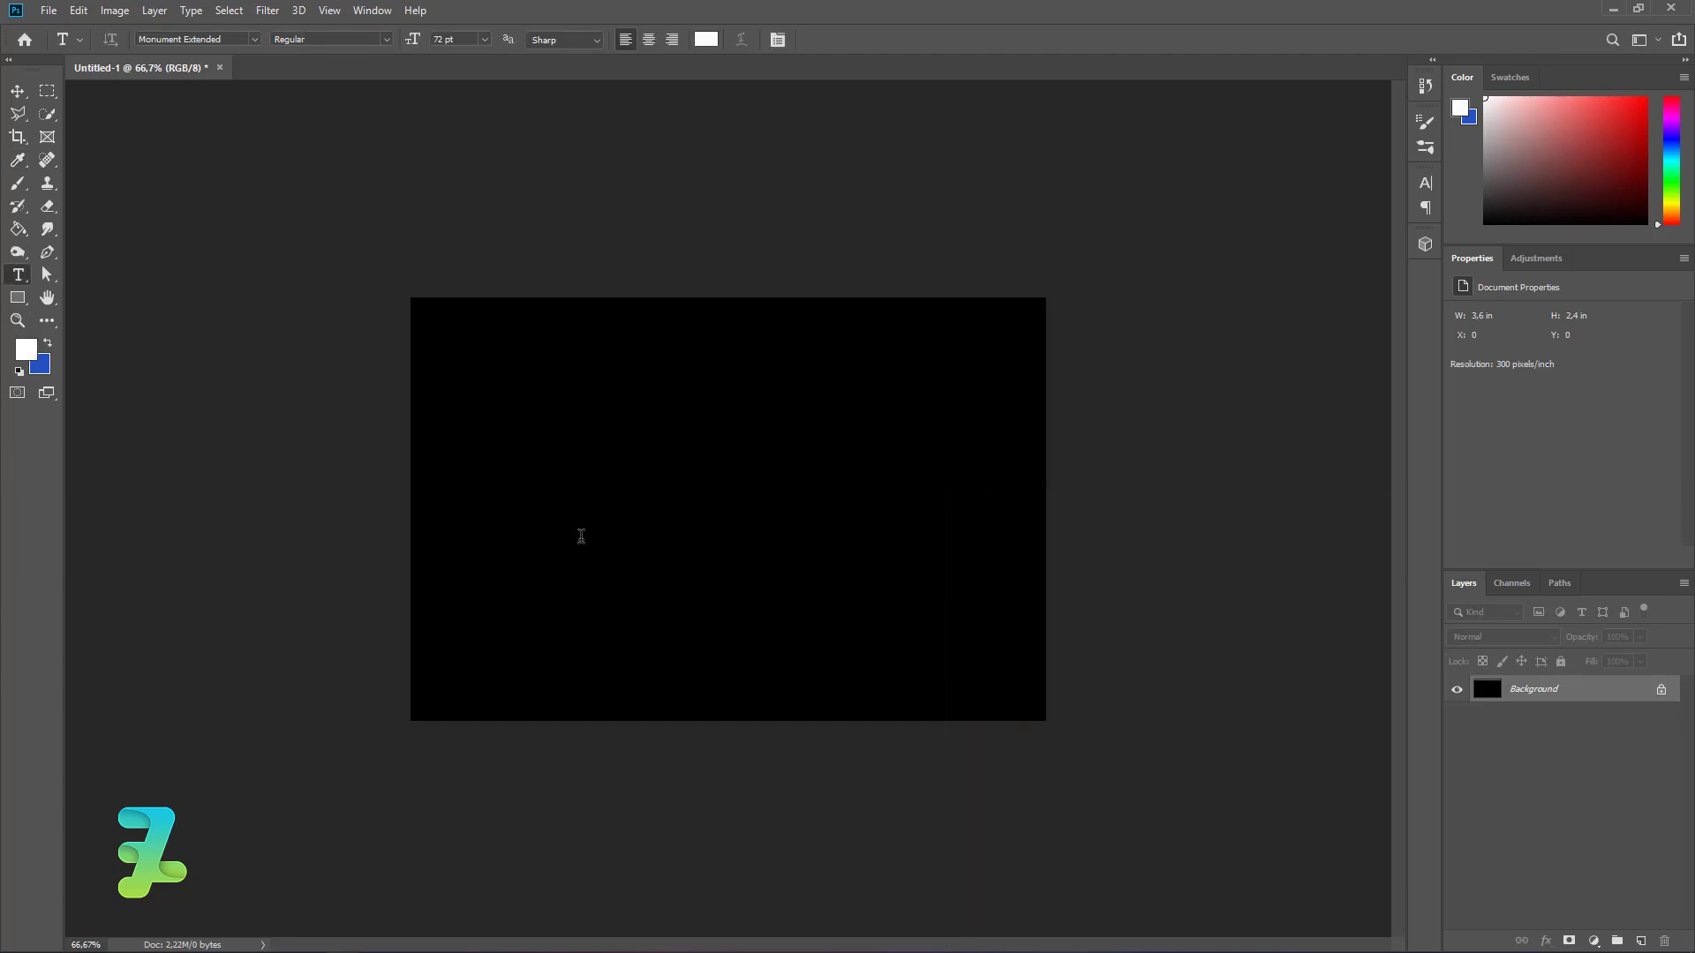
type("re")
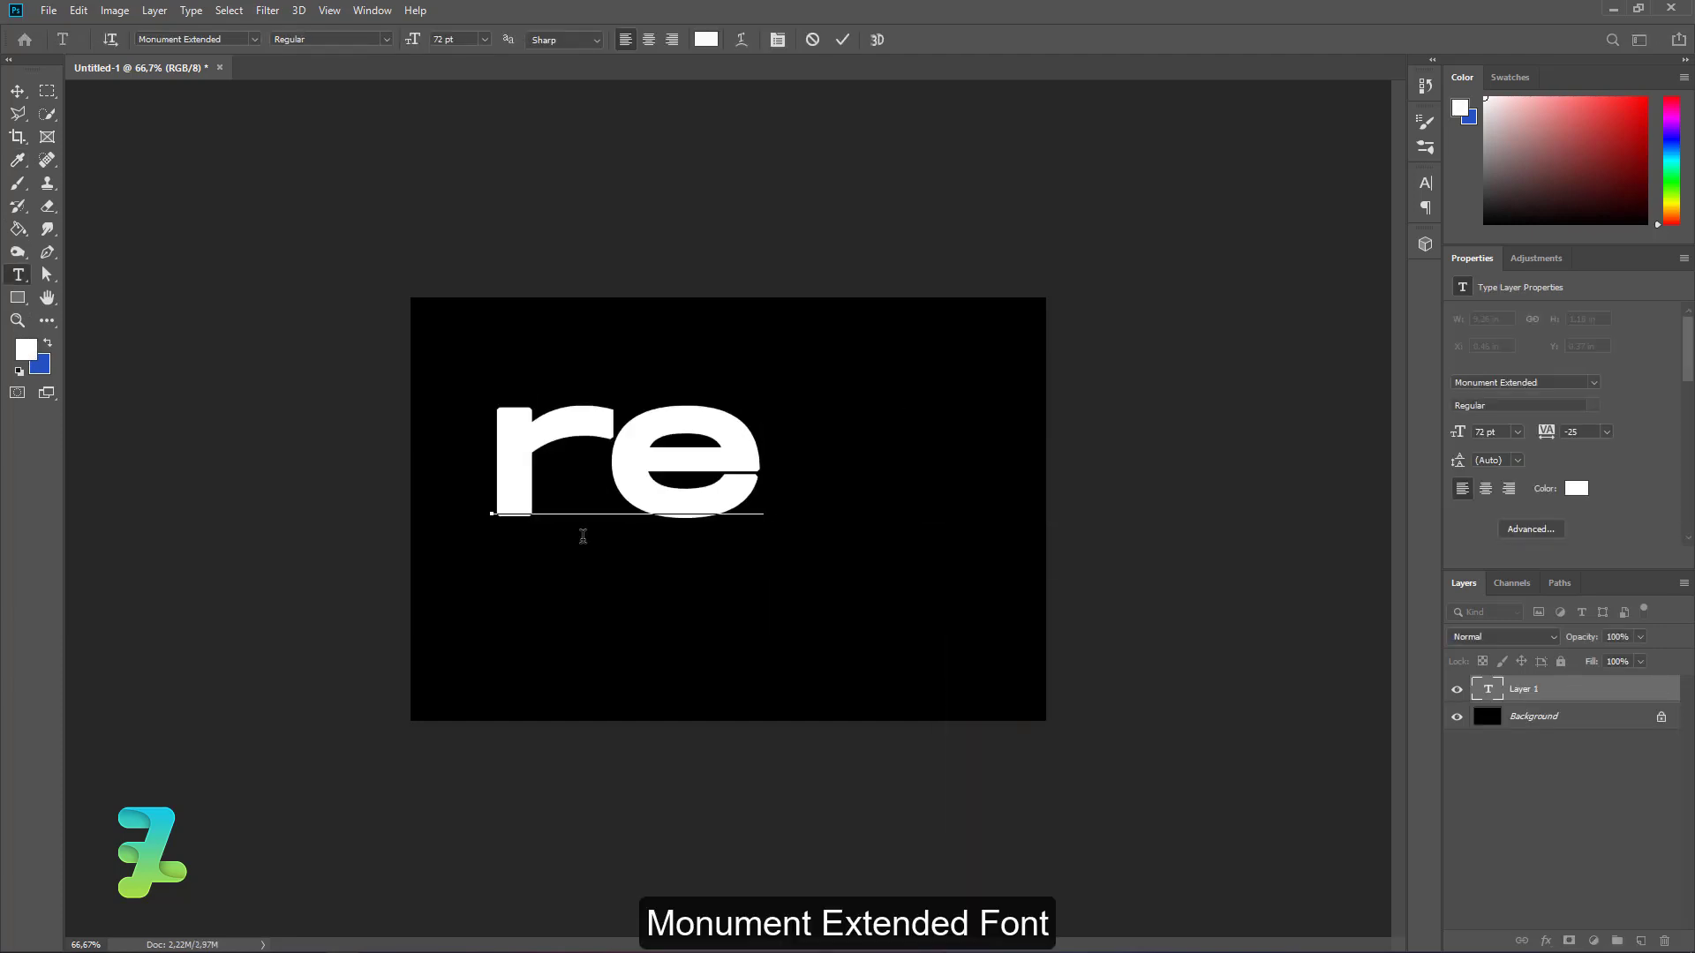
key("Delete")
key("BackSpace")
type("REVI")
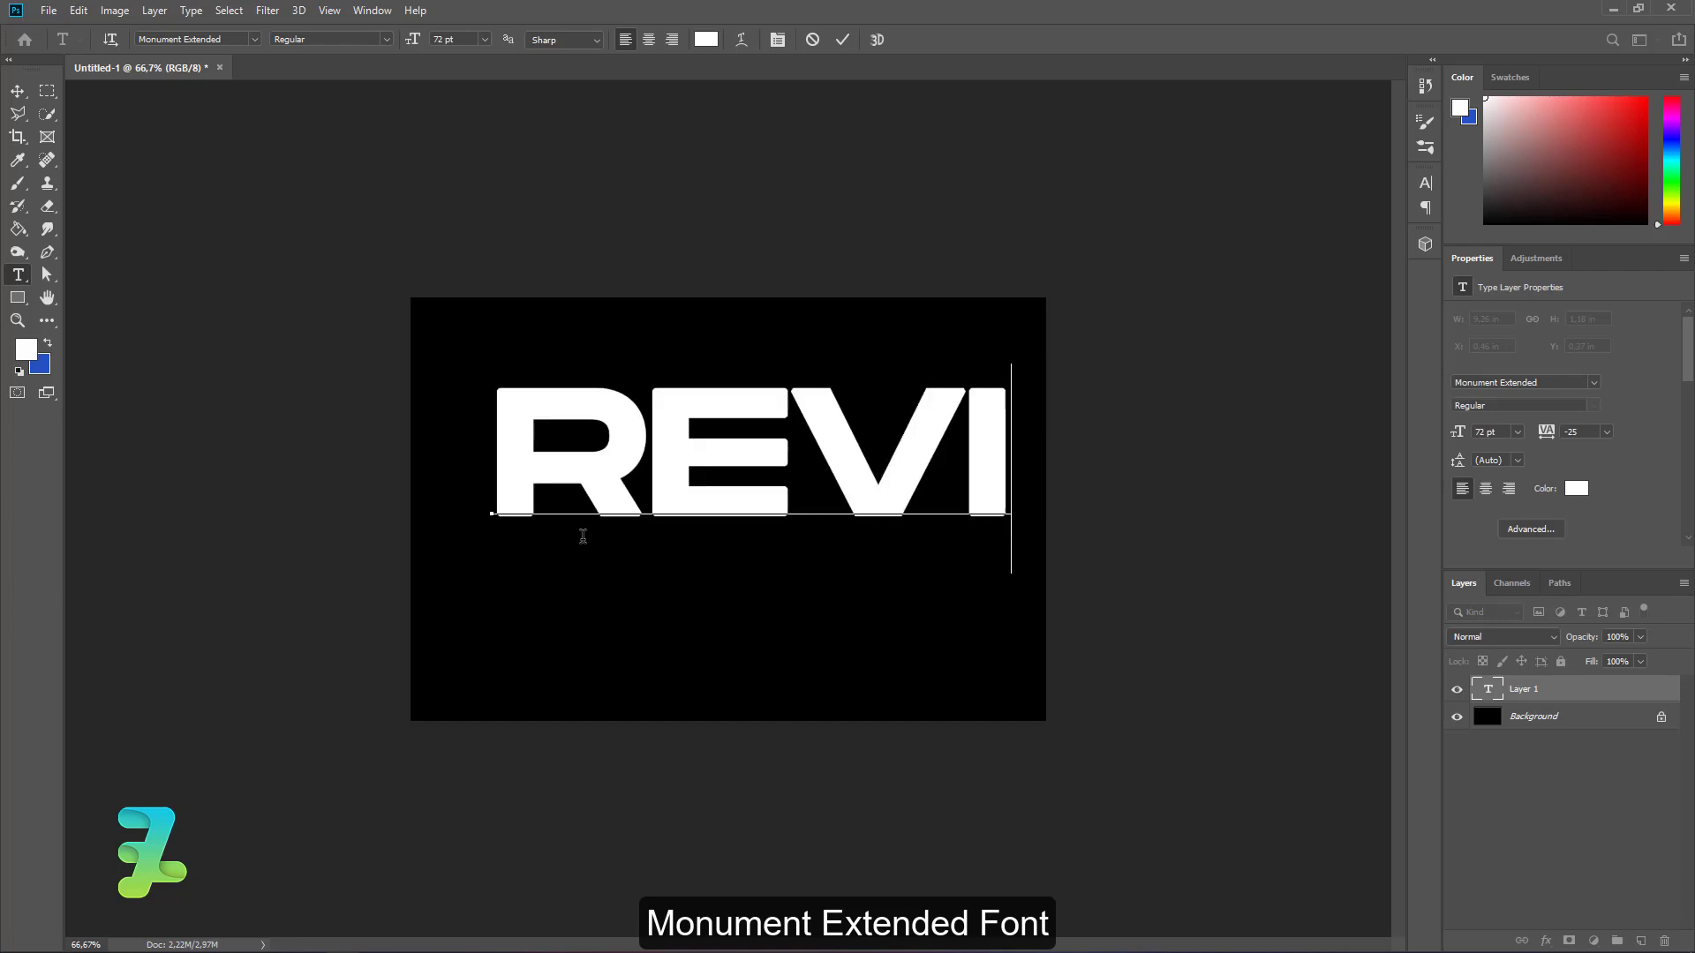
key("Left")
key("Delete")
type("OLU")
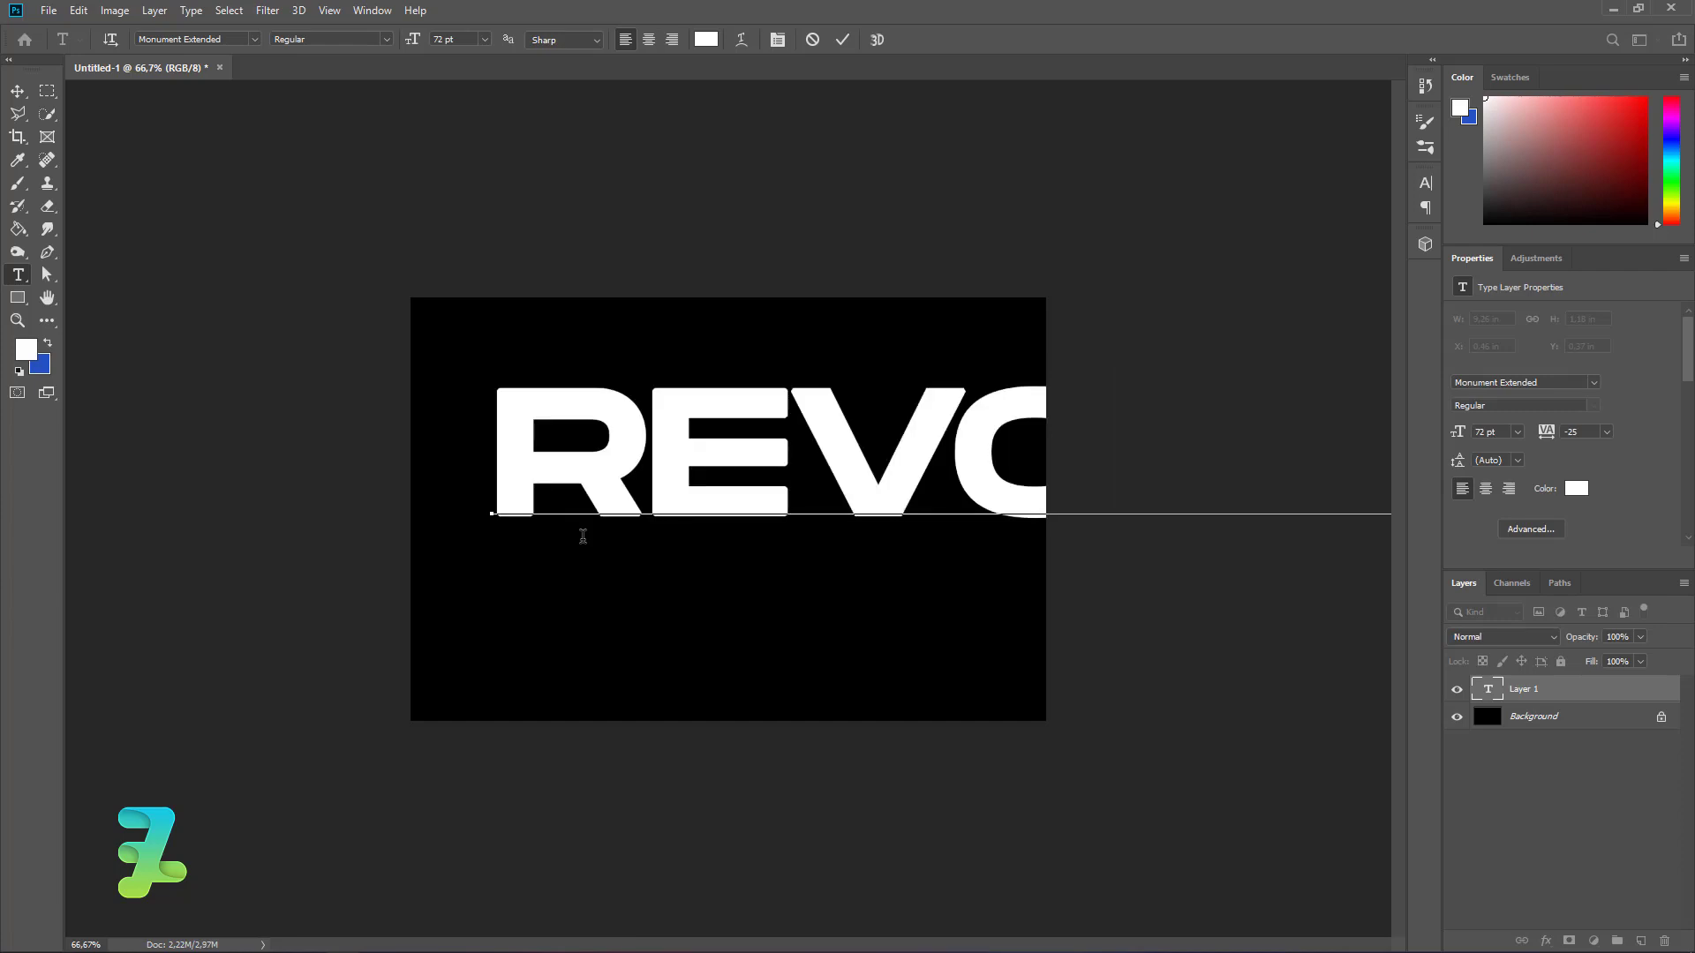
Set the size of the whole text to 30 pt
key("ctrl+a")
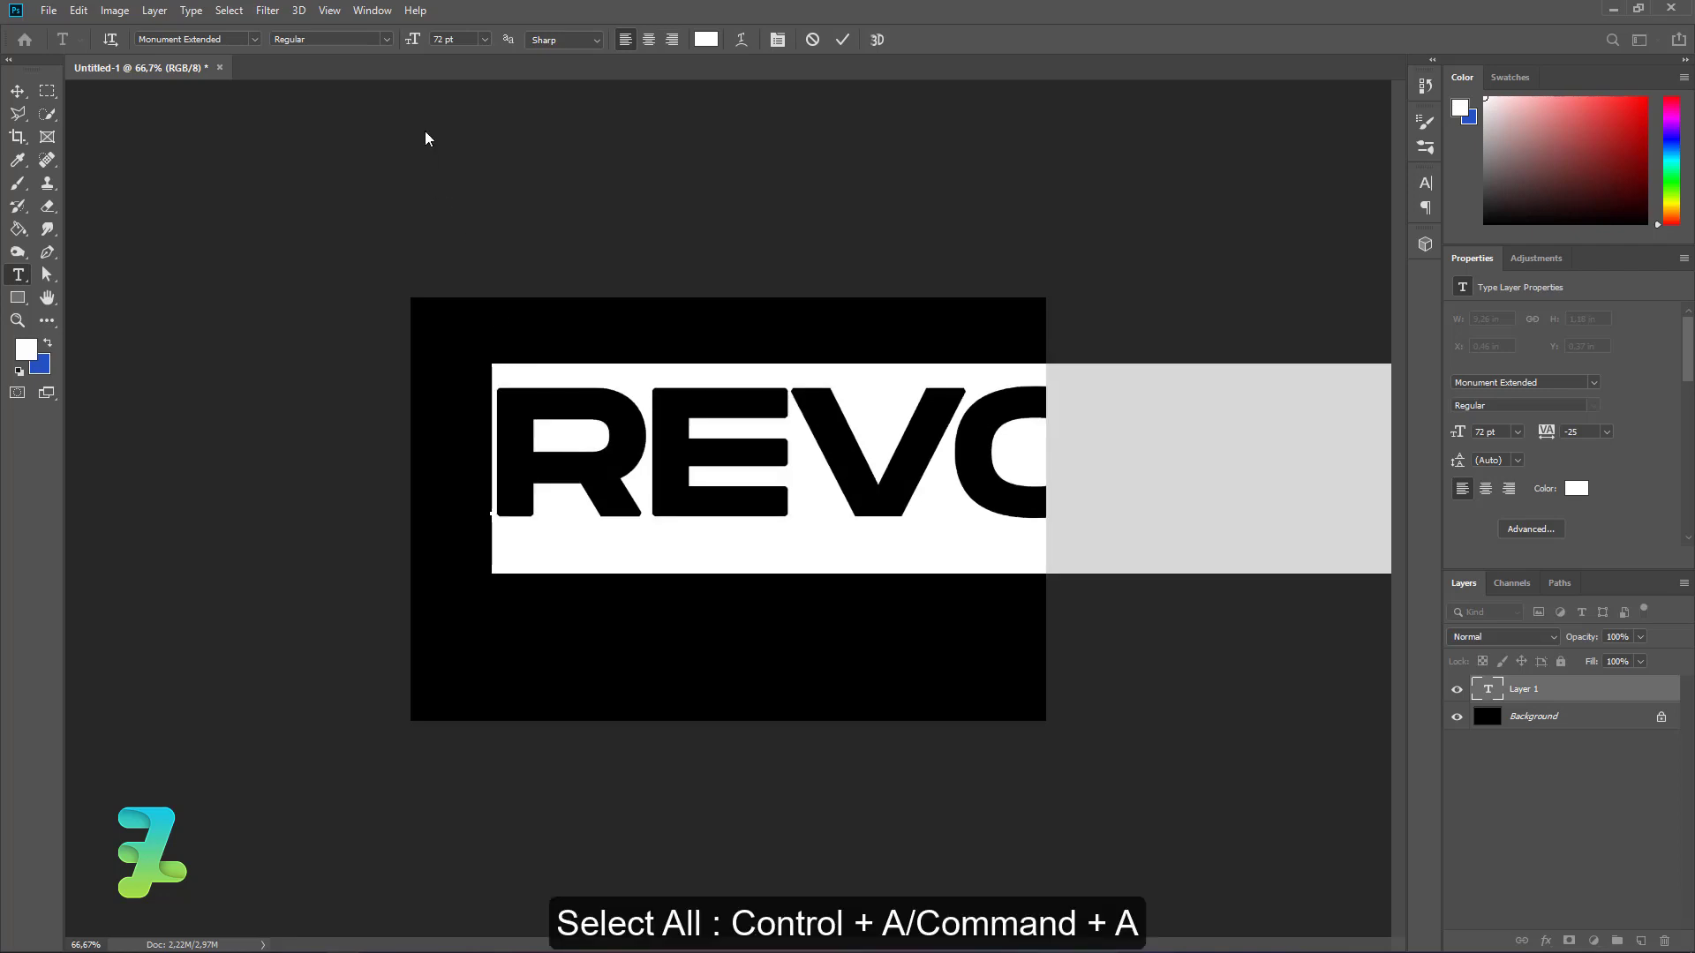
left_click(483, 40)
left_click(469, 210)
key("ctrl+Return")
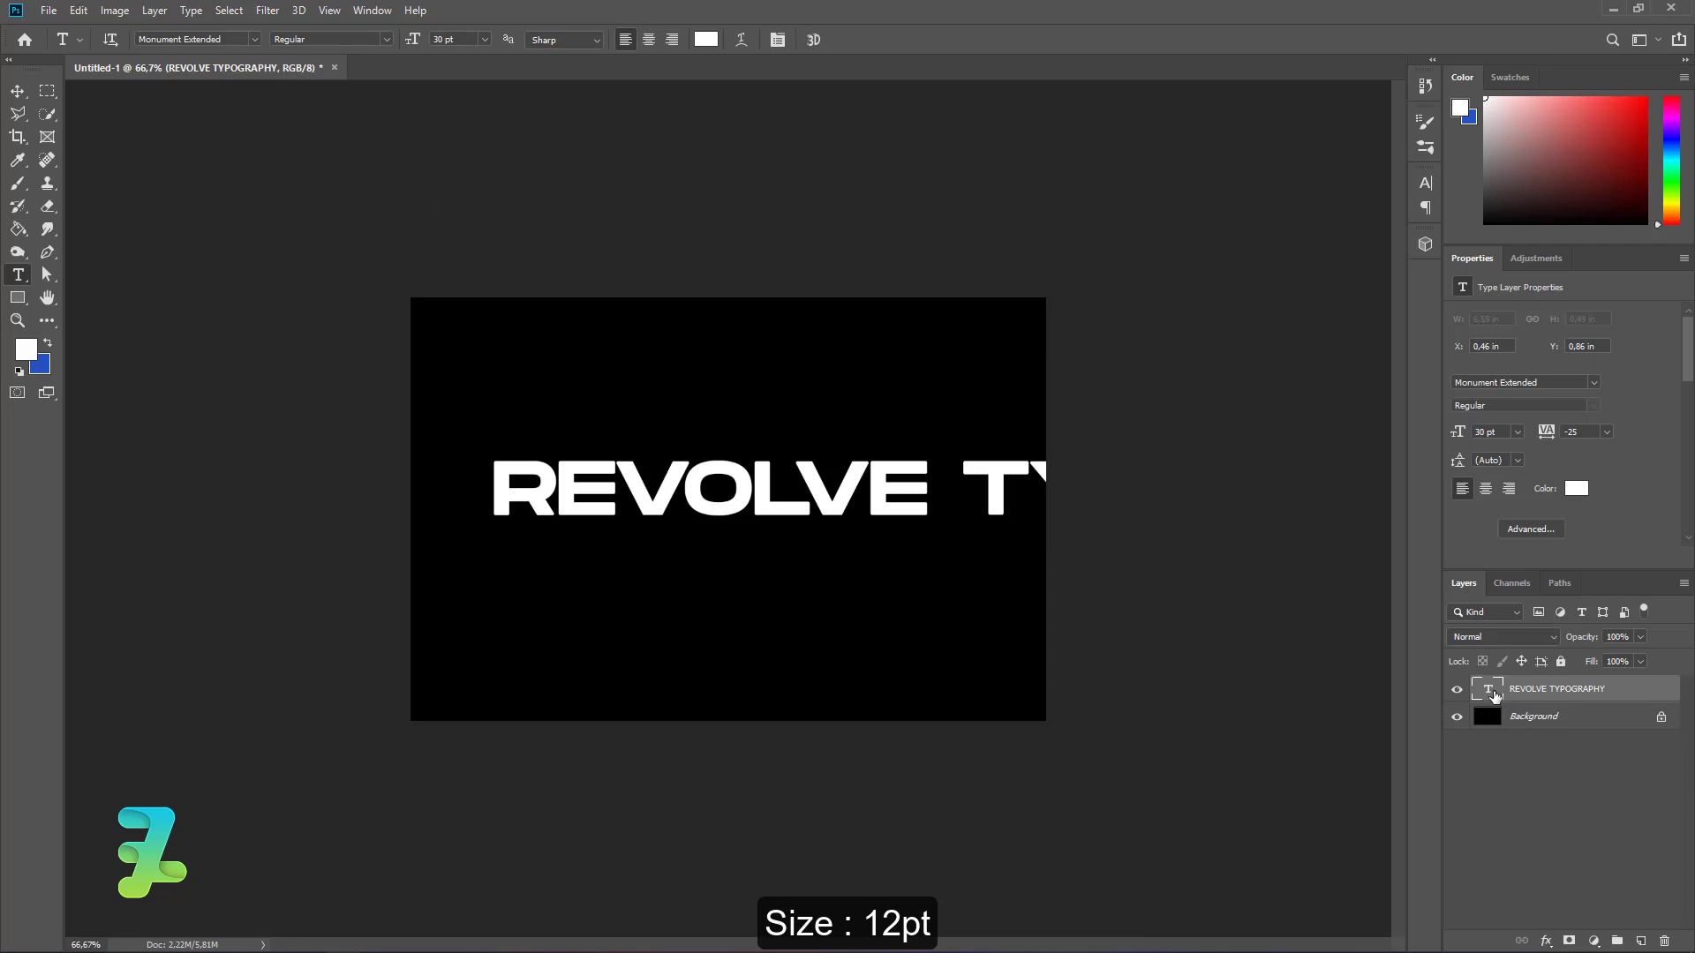
Set the size of the REVOLVE TYPOGRAPHY text layer to 12 pt
double_click(1495, 696)
left_click(484, 40)
left_click(467, 145)
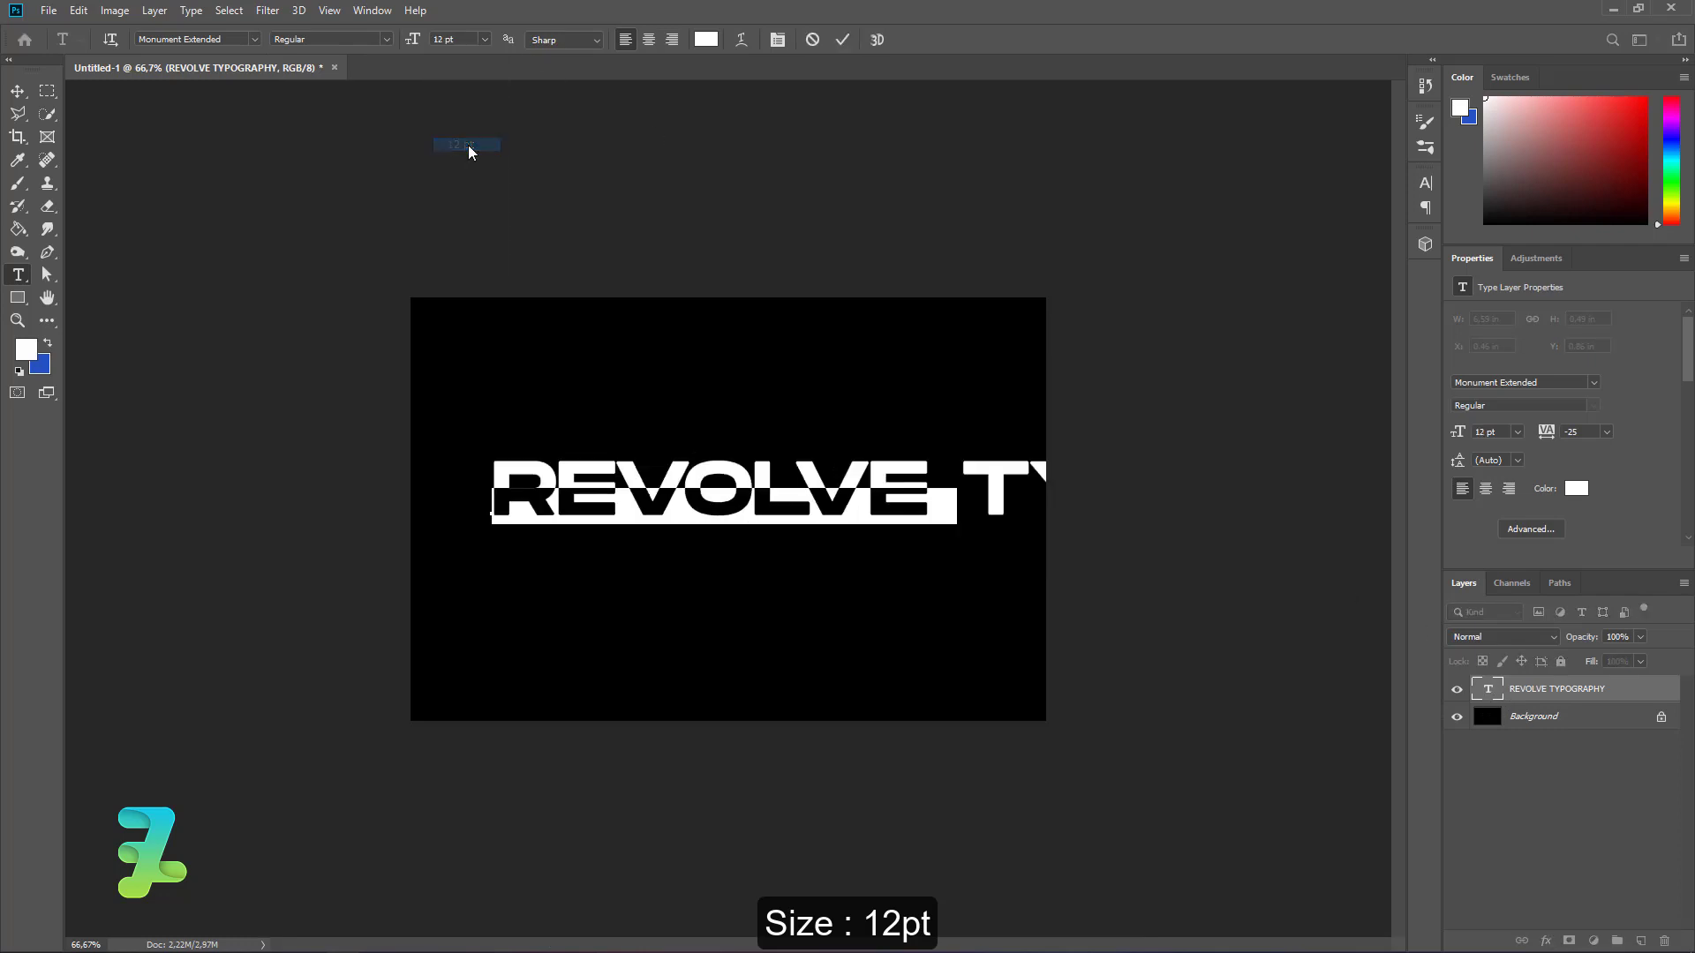
left_click(15, 94)
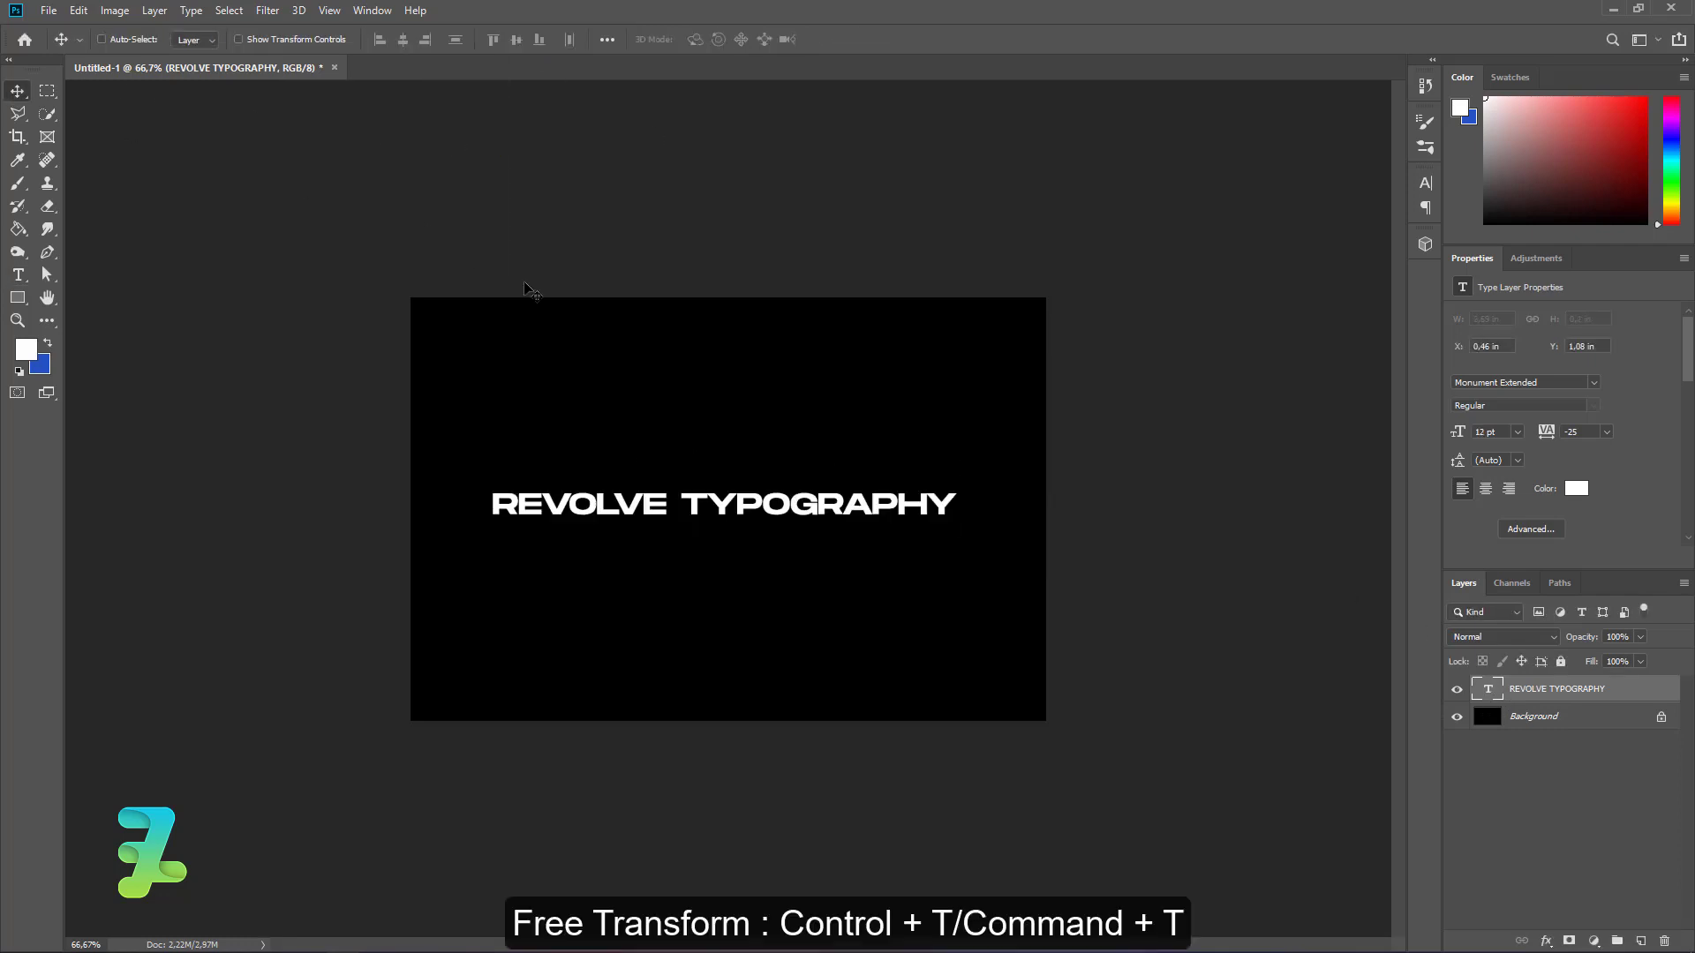
Enlarge the text with Free Transform to about 16.21 pt so it spans the canvas from edge to edge
key("ctrl+t")
left_click_drag(968, 482, 1065, 397)
left_click_drag(495, 481, 423, 401)
left_click(19, 91)
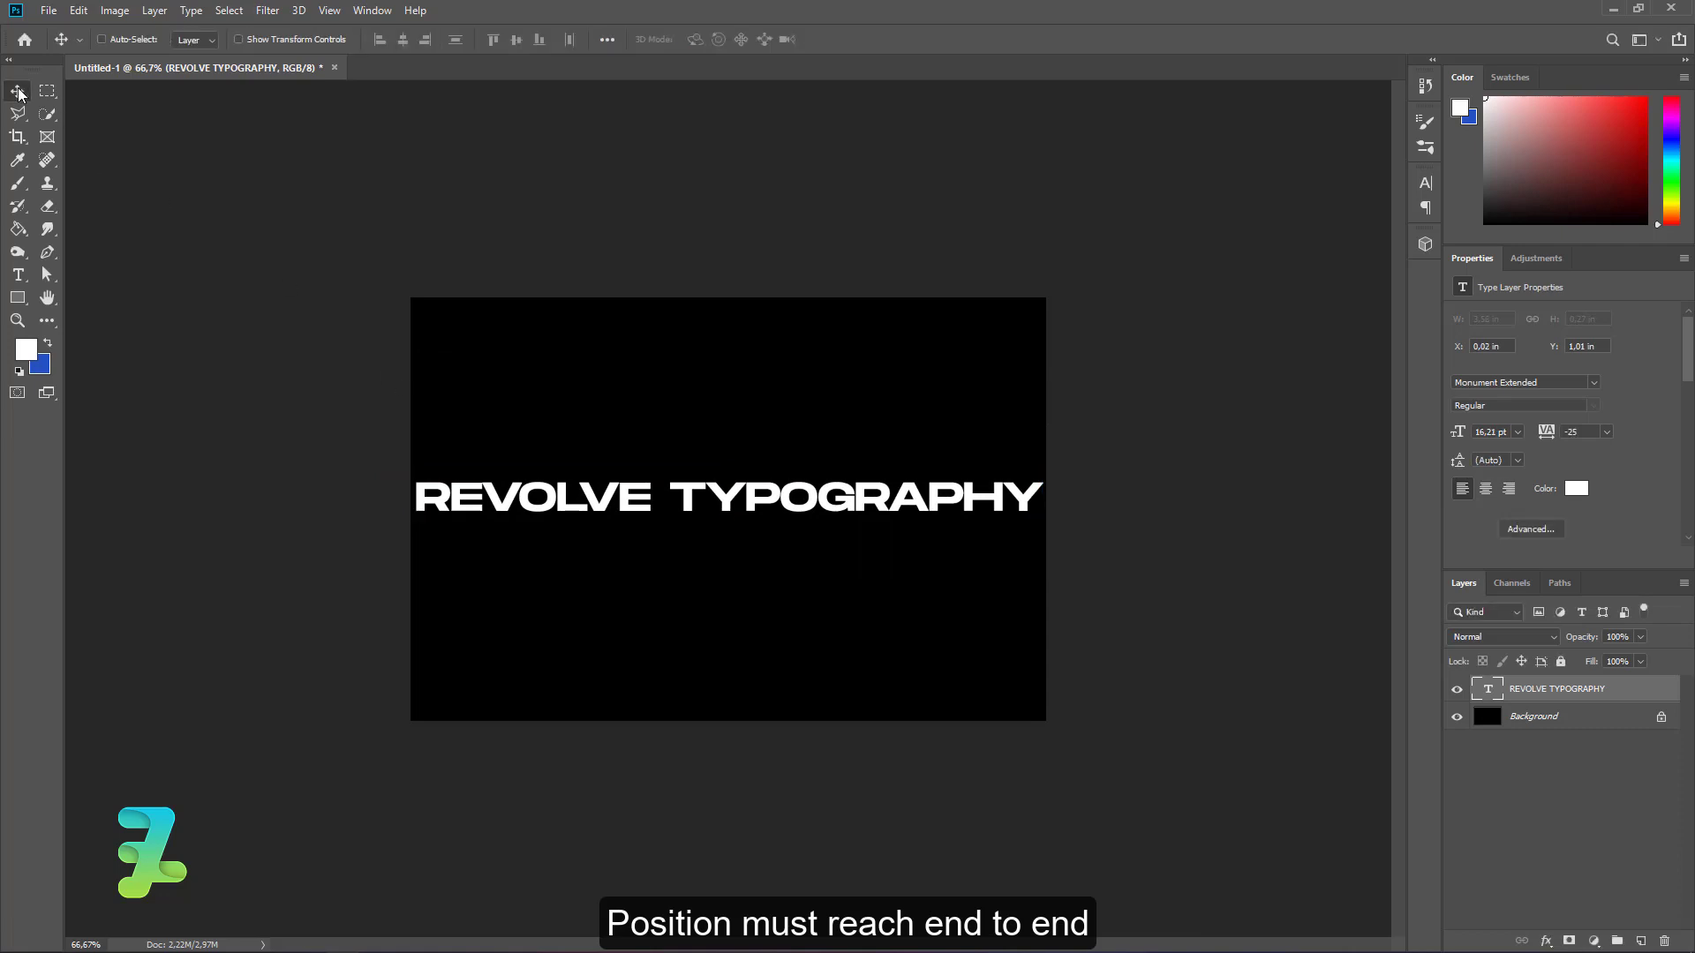
Centre the text horizontally and vertically on the whole canvas, and clear the selection
key("ctrl+a")
left_click(408, 40)
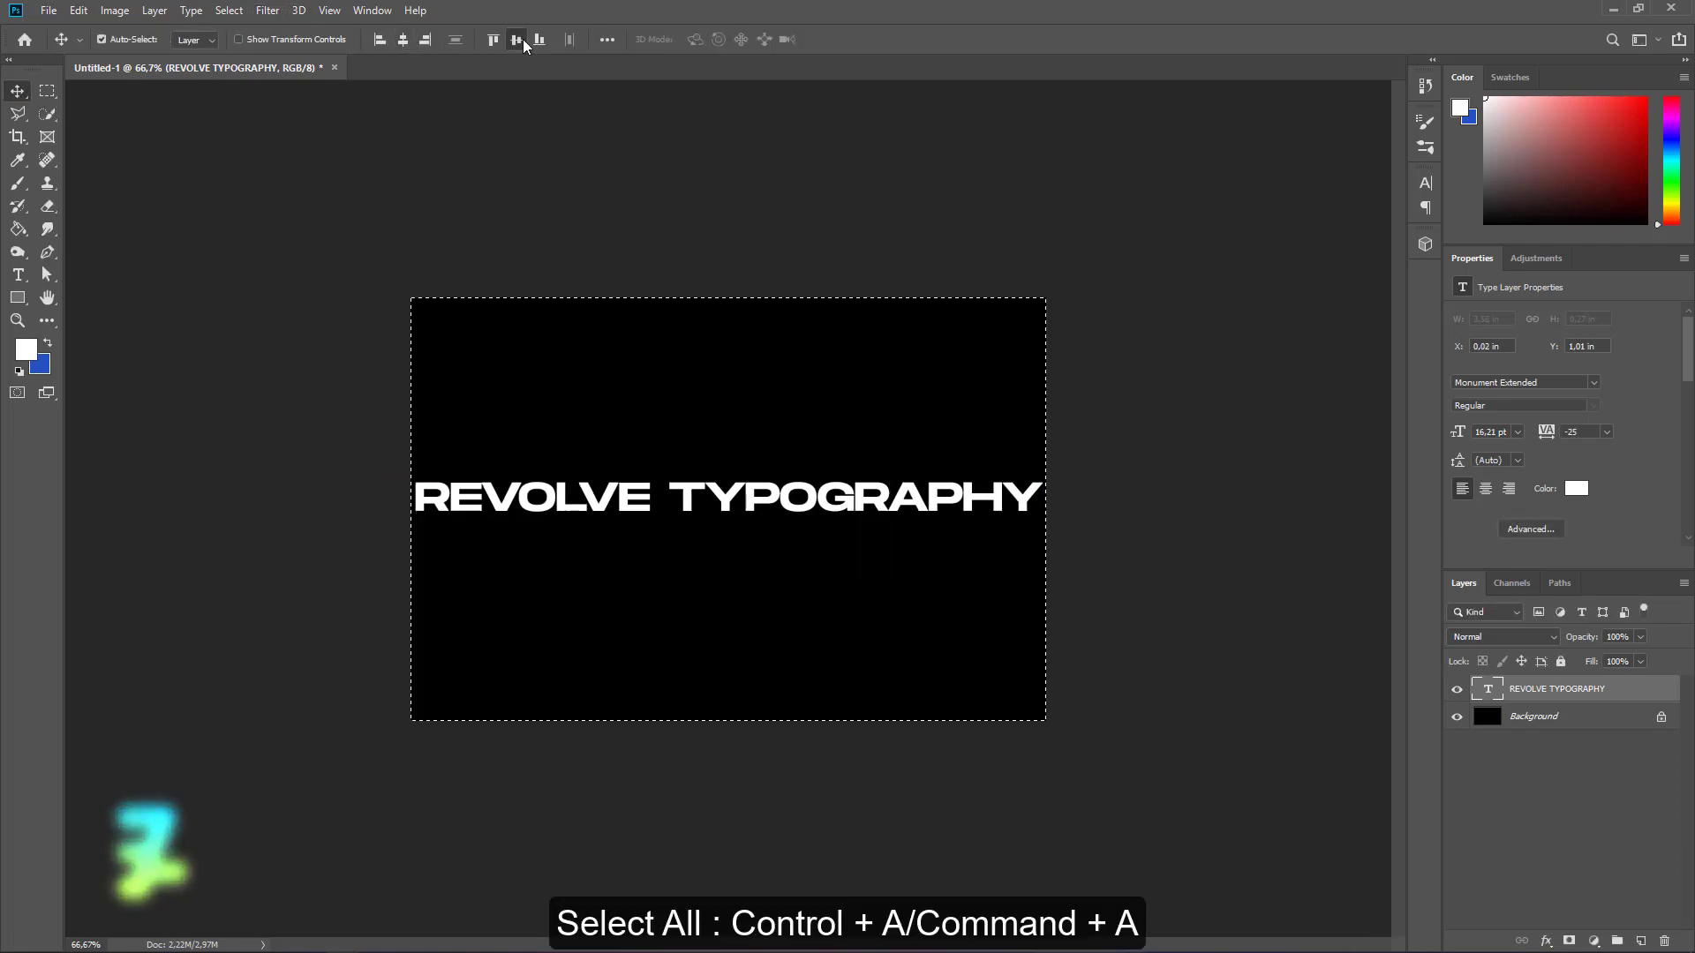
left_click(522, 38)
key("ctrl+d")
key("ctrl")
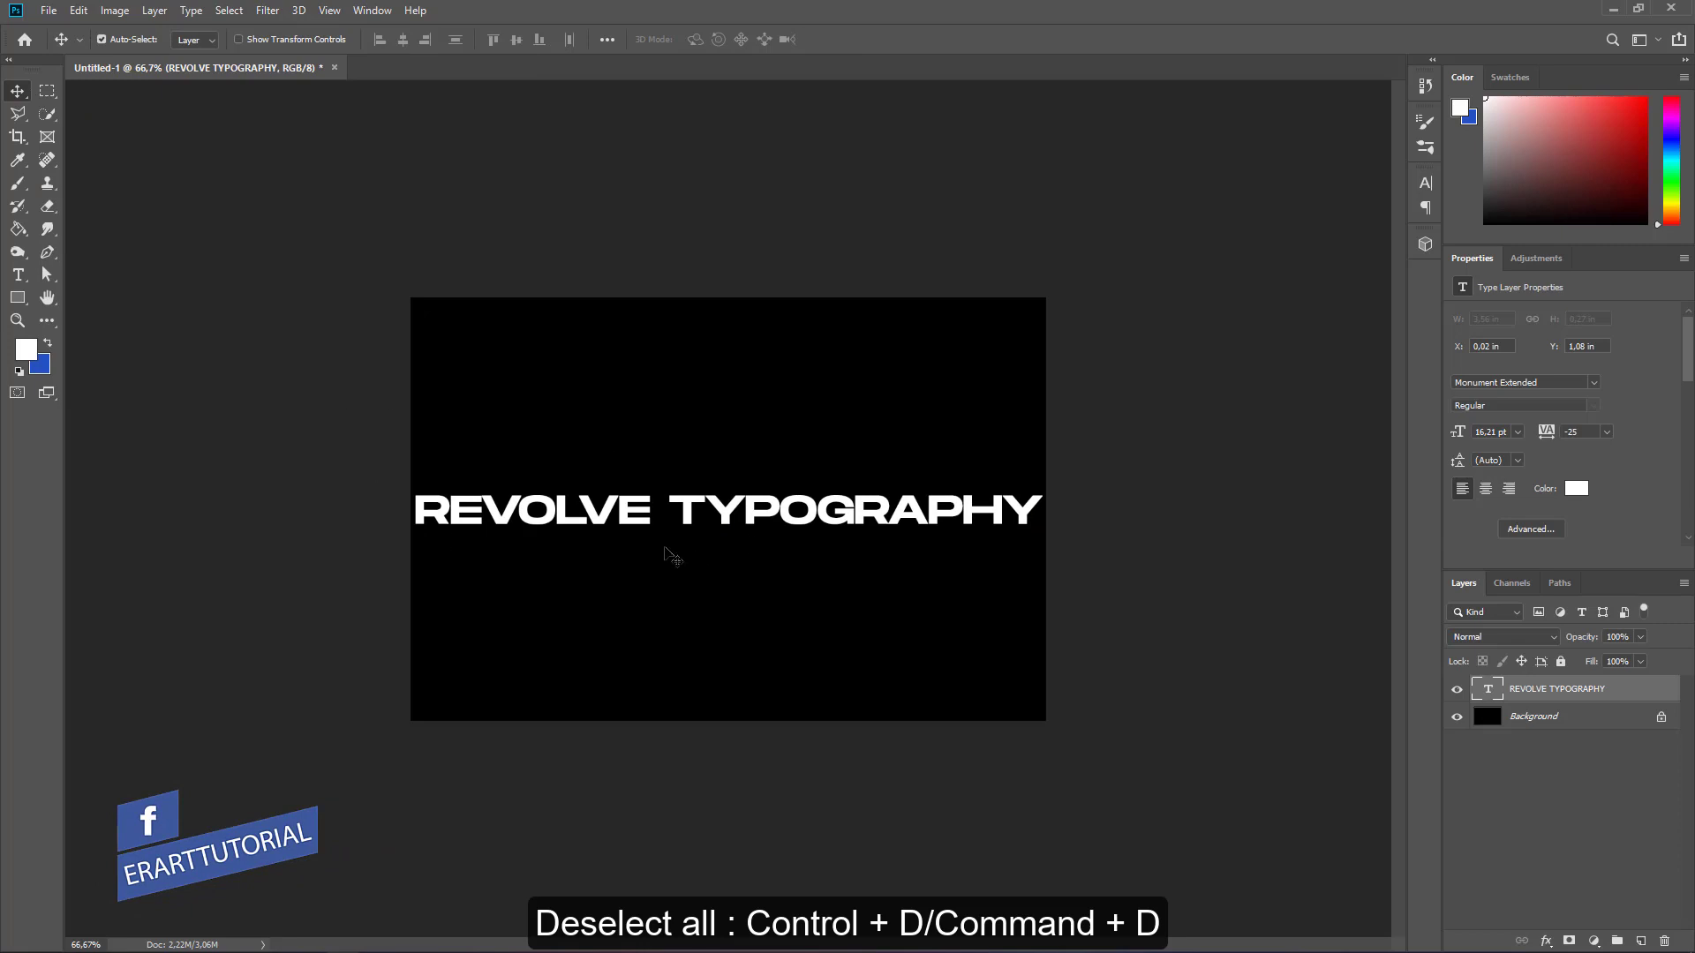
Save the document over the existing TEXT PSD file in Documents with Maximize Compatibility on
left_click(48, 11)
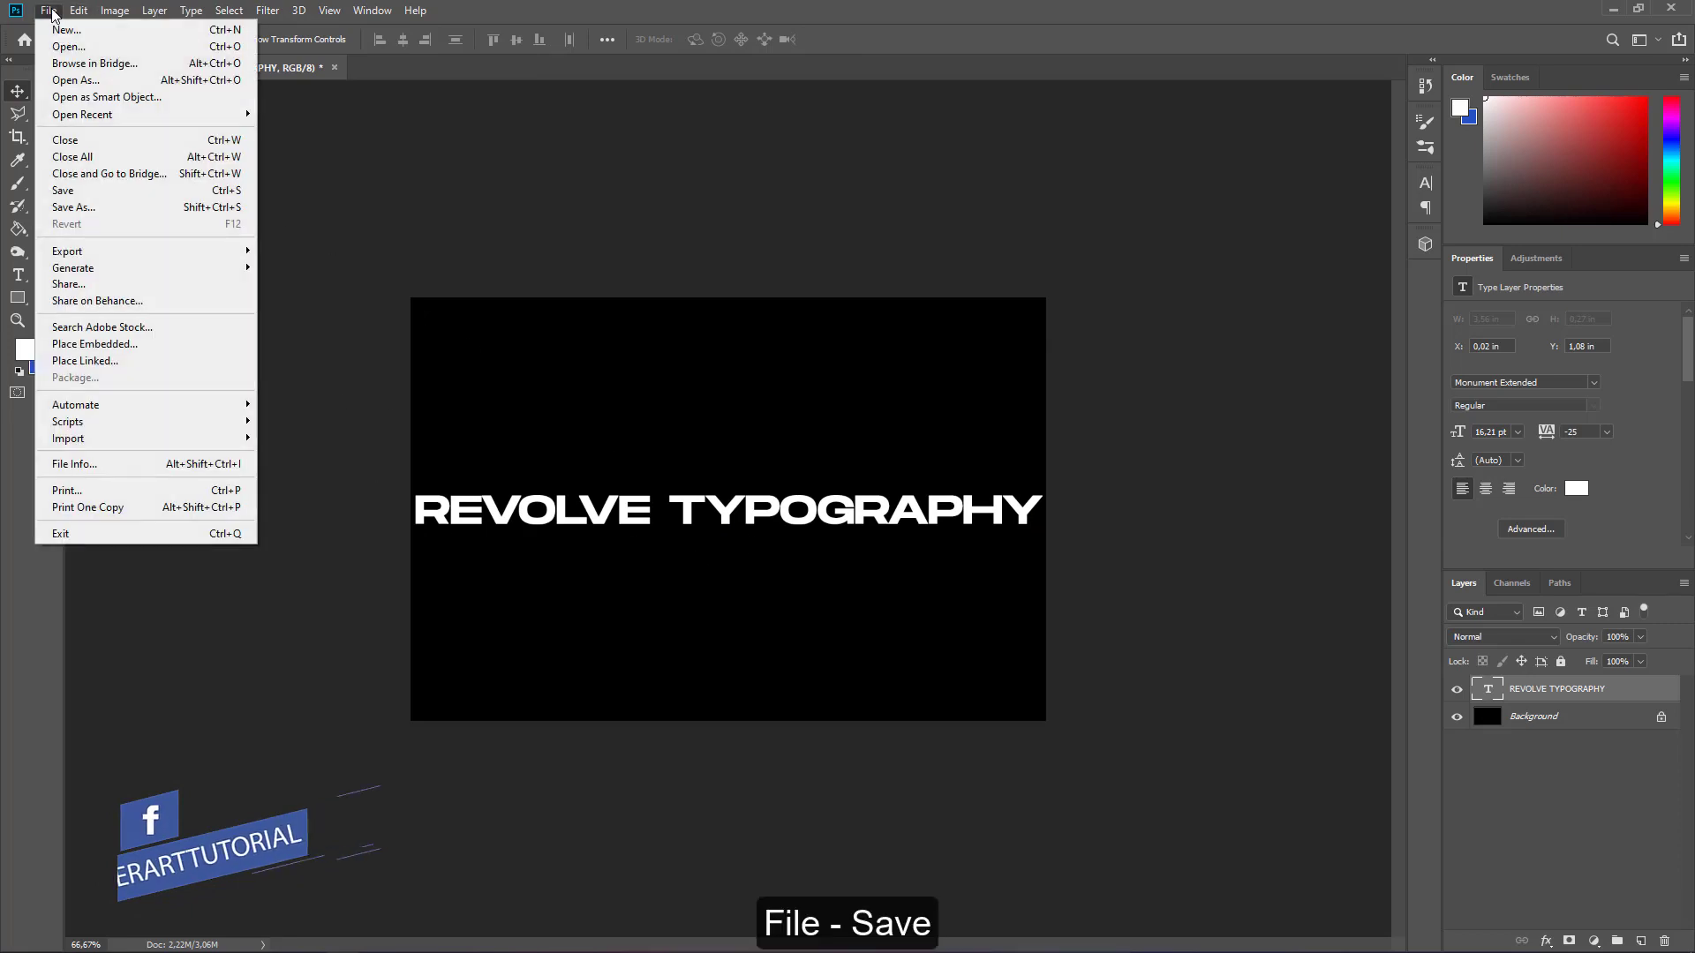
left_click(94, 190)
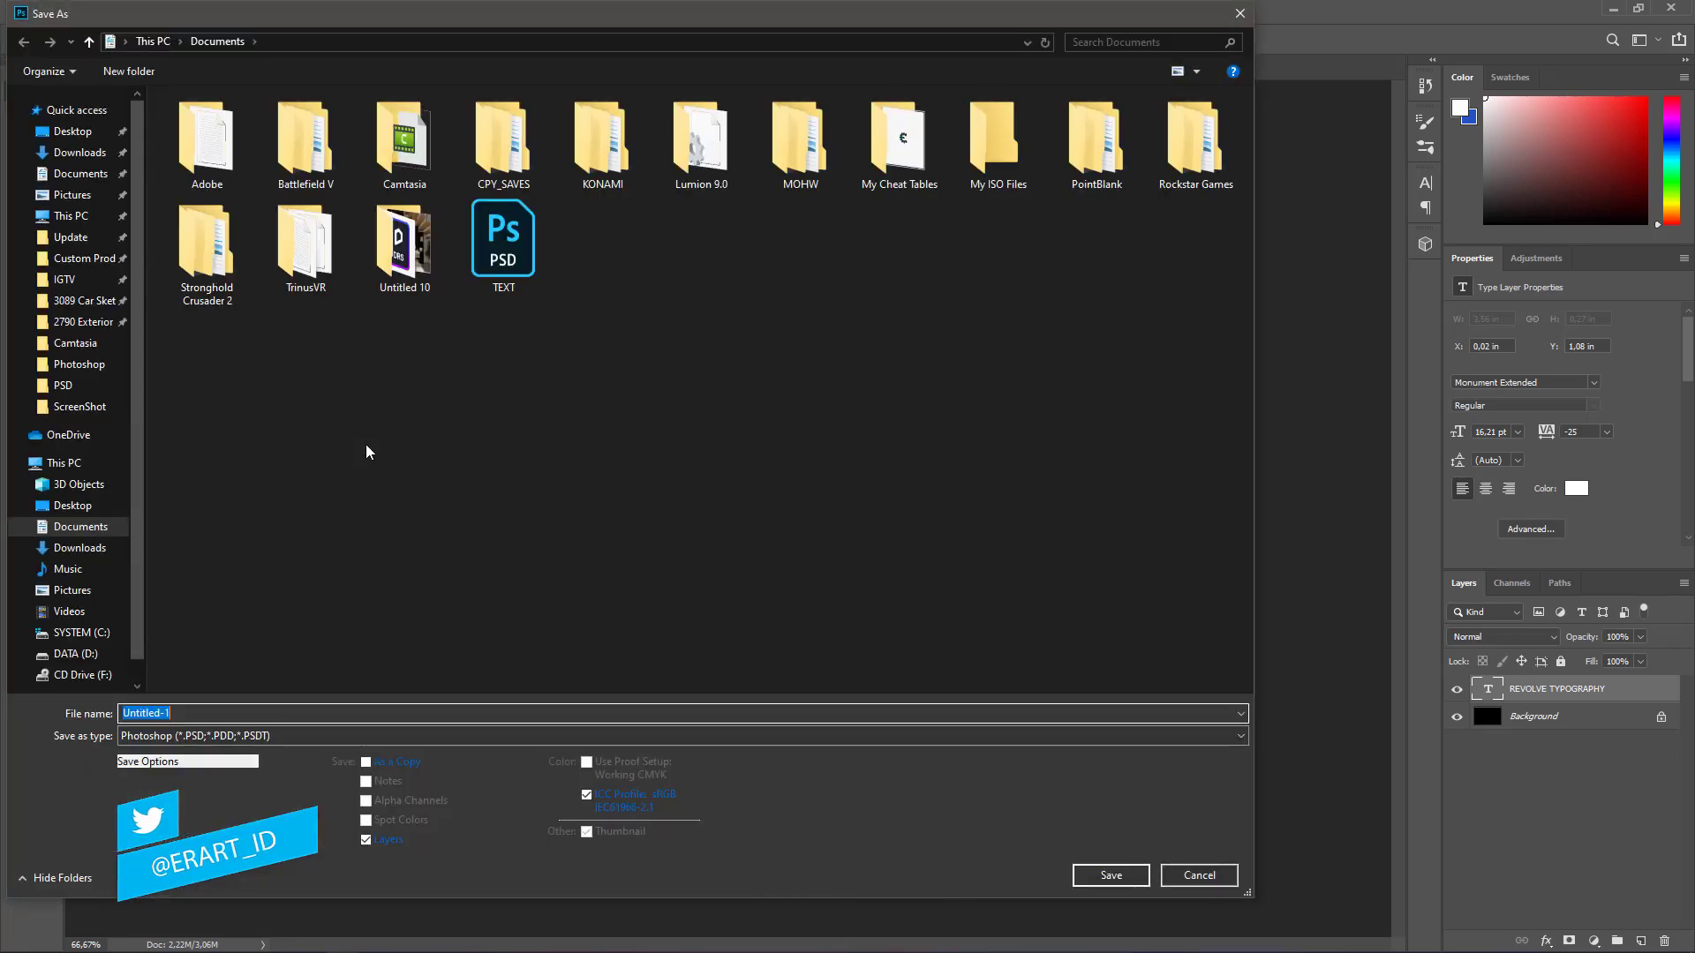
double_click(491, 270)
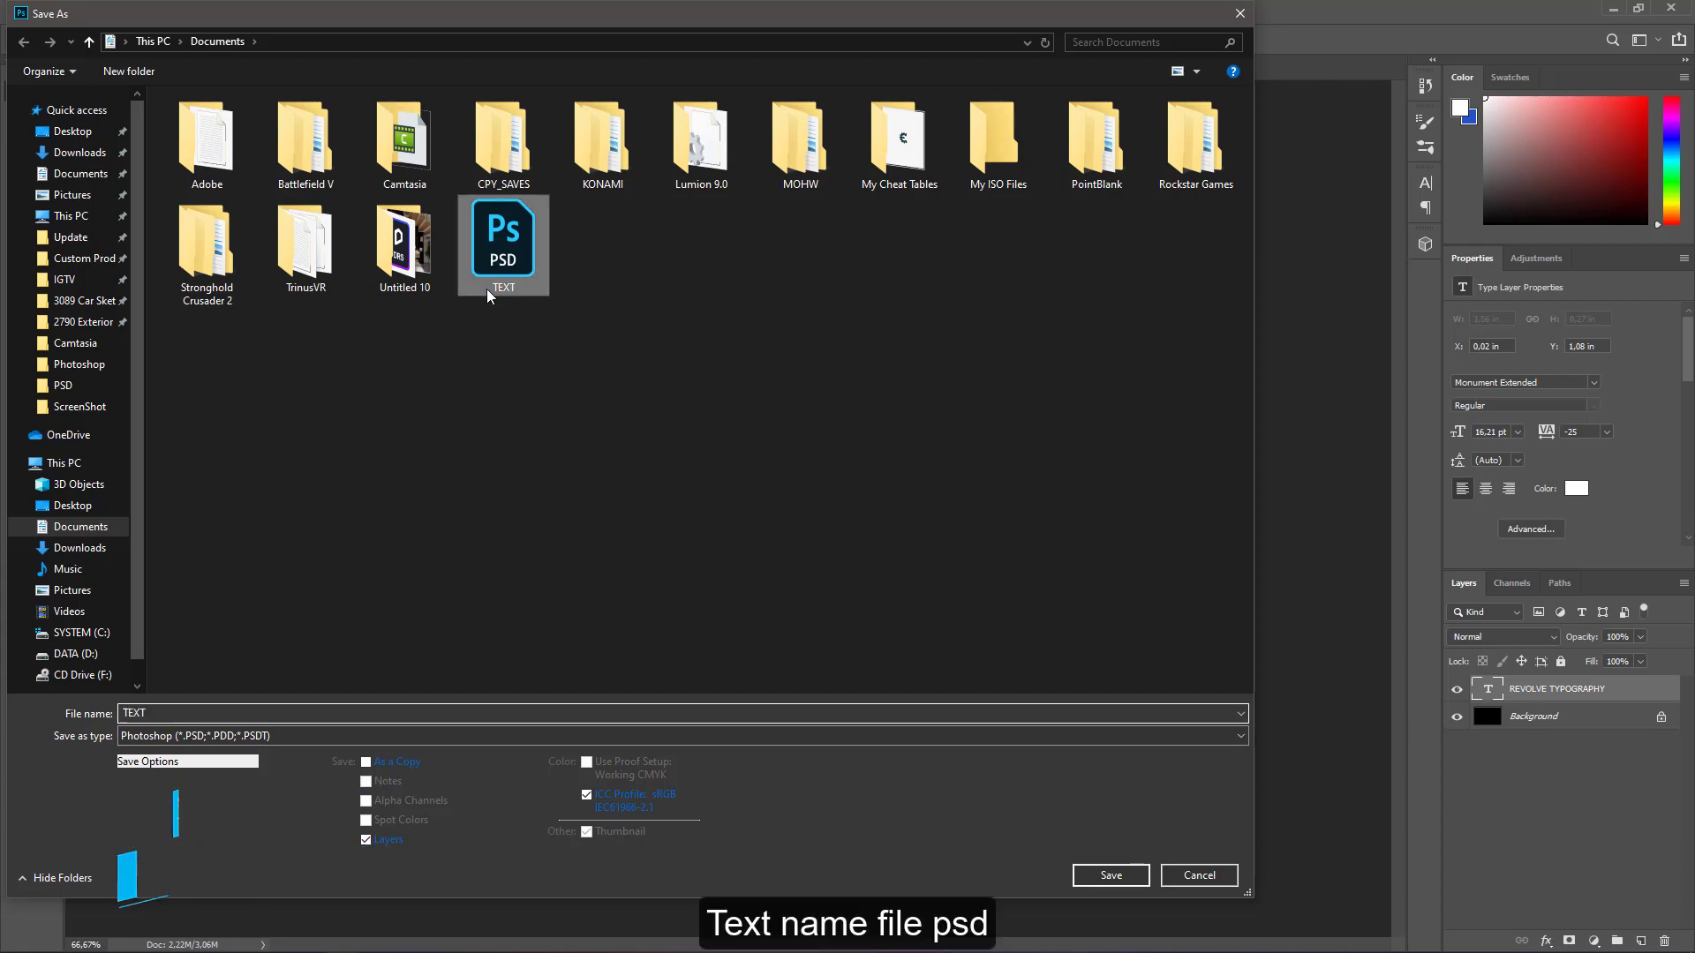
left_click(887, 486)
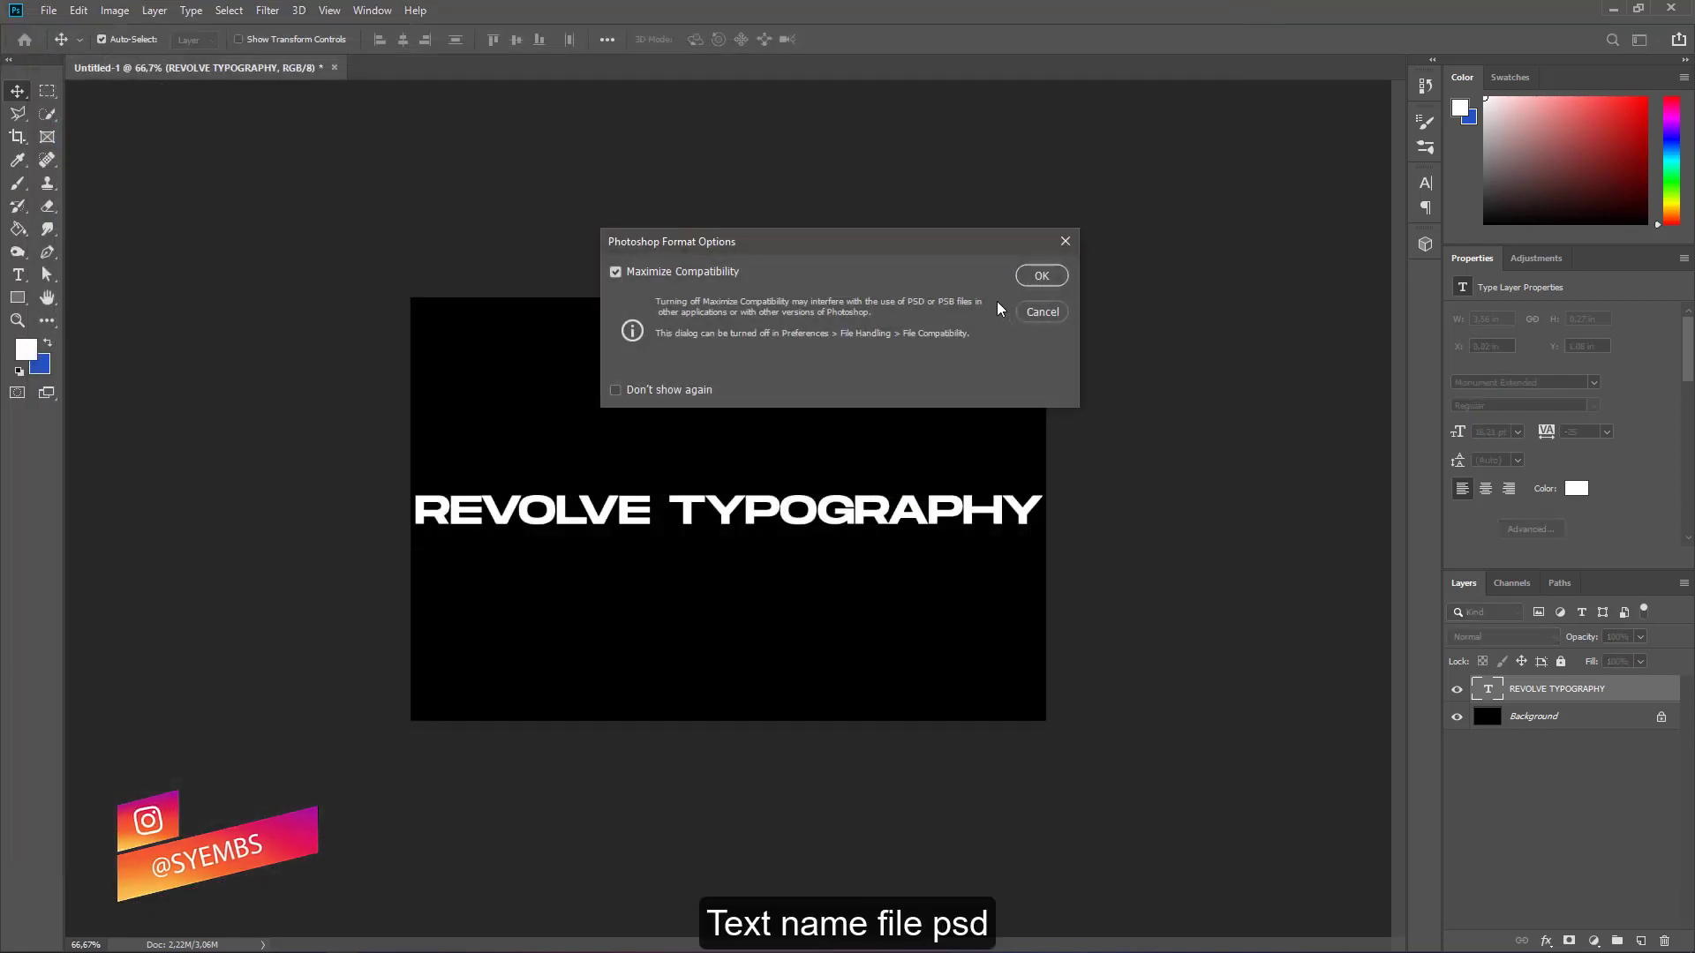
left_click(1019, 278)
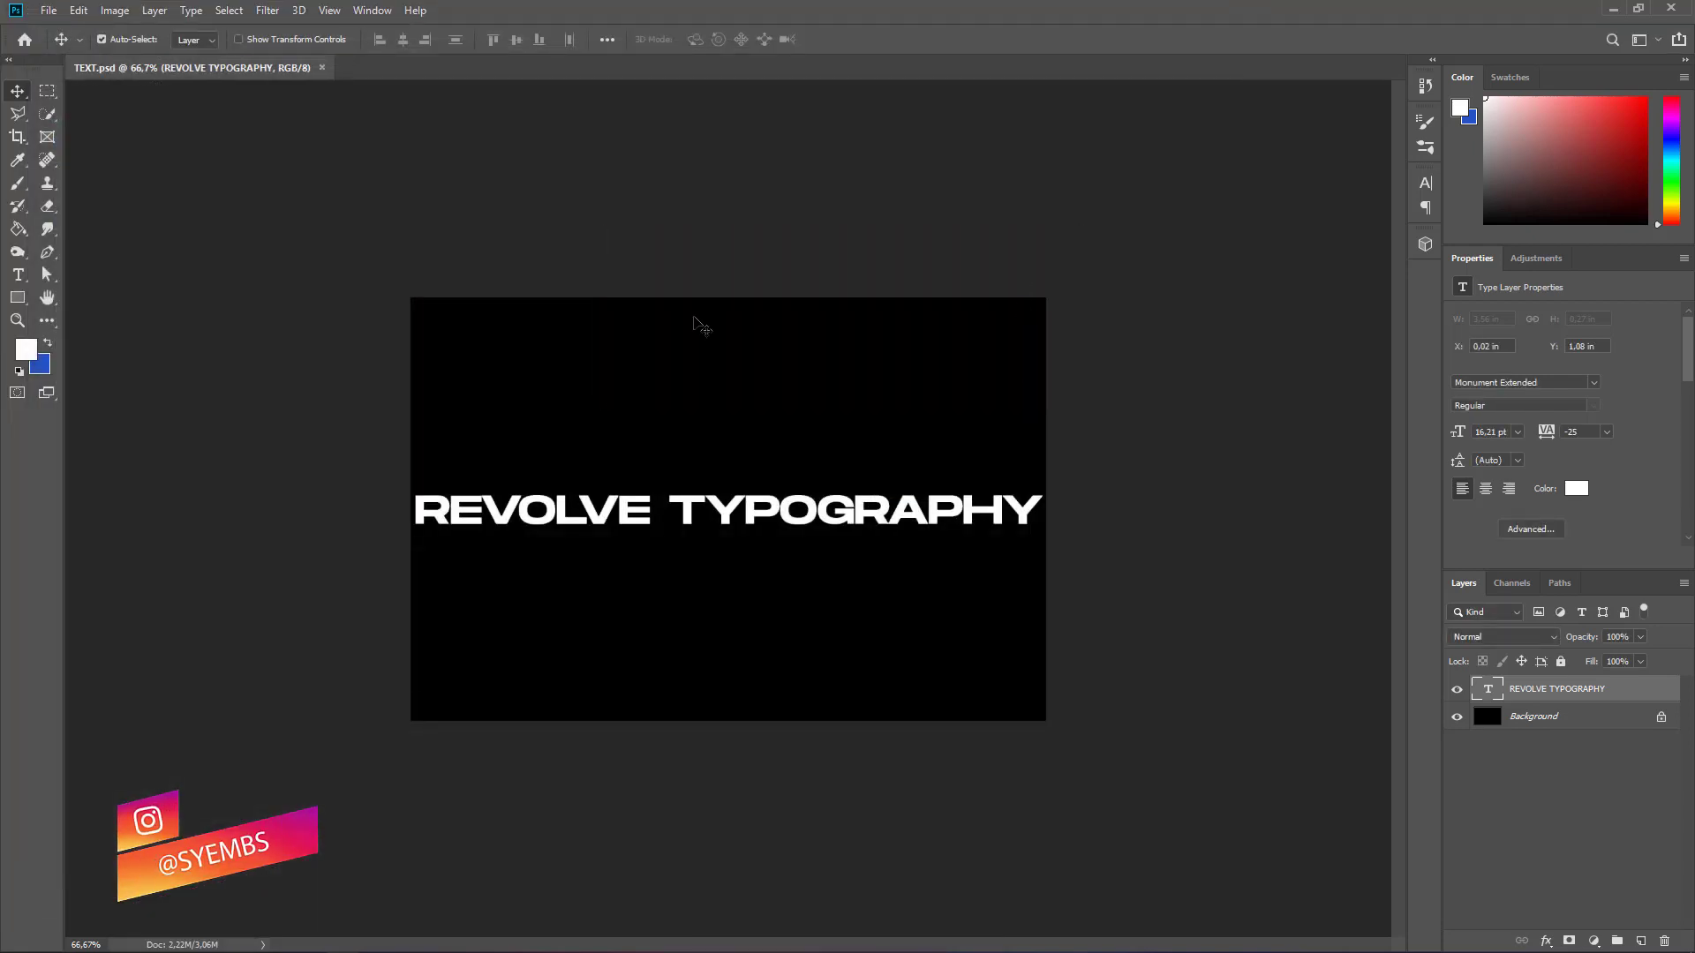
Create a new RGB document of 720 x 1080 pixels at 300 pixels/inch with a white background
left_click(48, 11)
left_click(60, 33)
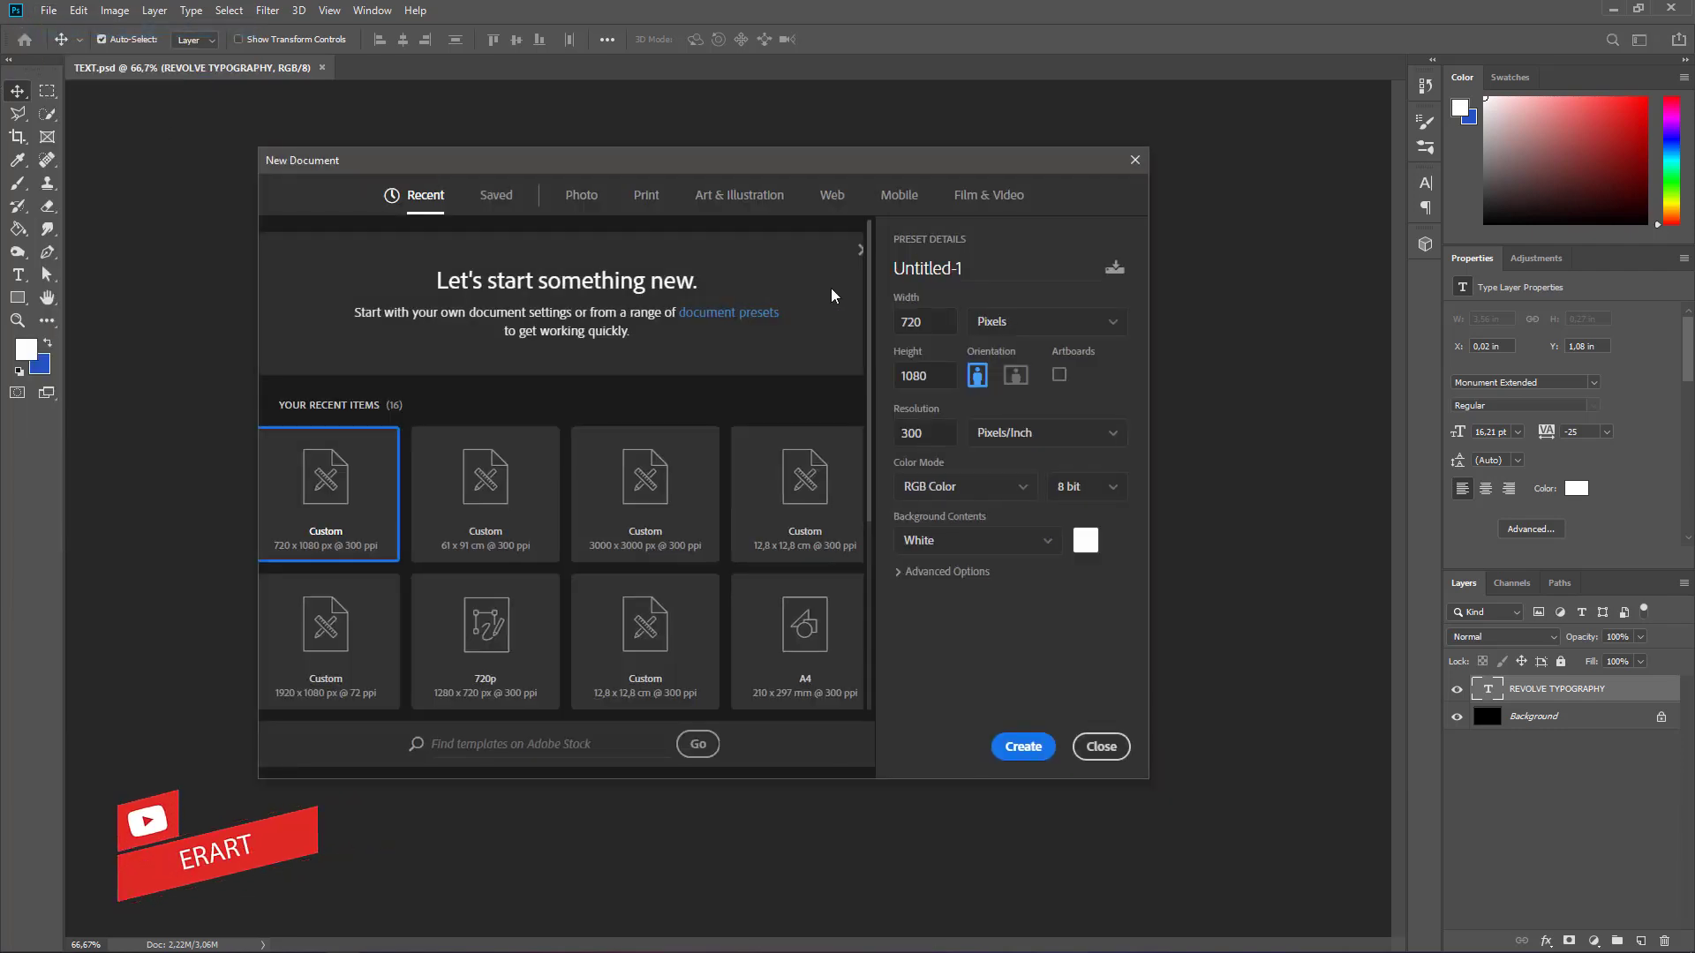
double_click(934, 320)
double_click(932, 383)
double_click(927, 433)
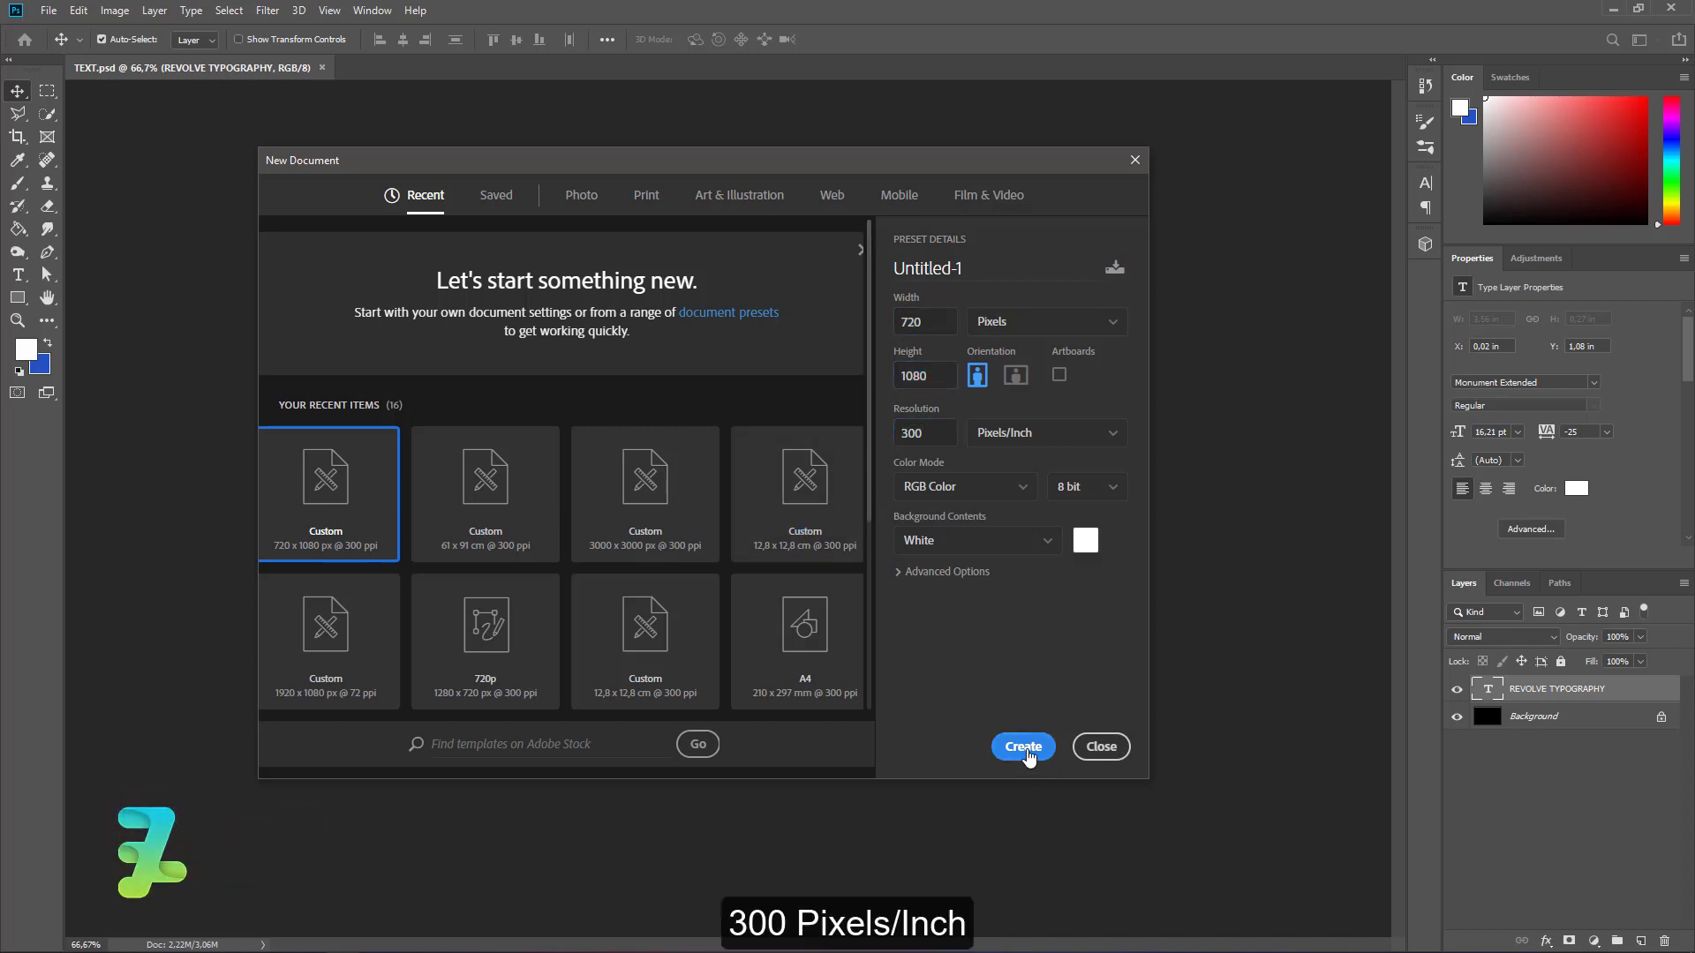
left_click(1024, 749)
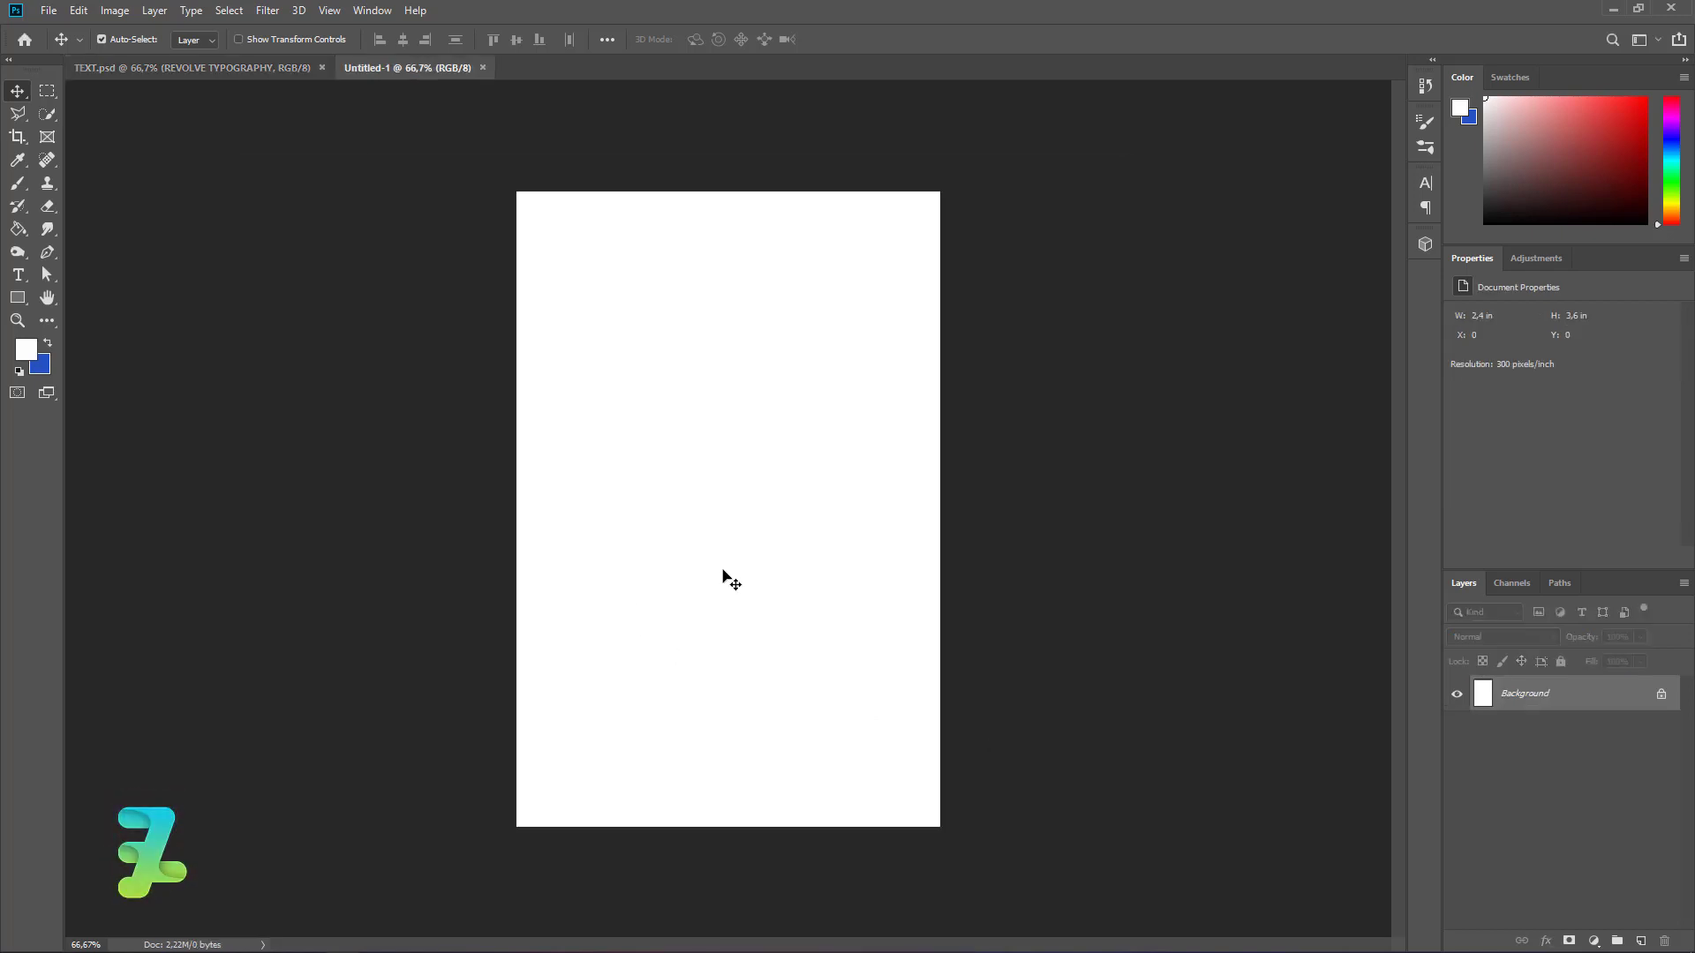
Set the foreground colour to 000000 and fill the new document's background with it
left_click(26, 350)
left_click_drag(958, 671, 902, 761)
type("000000")
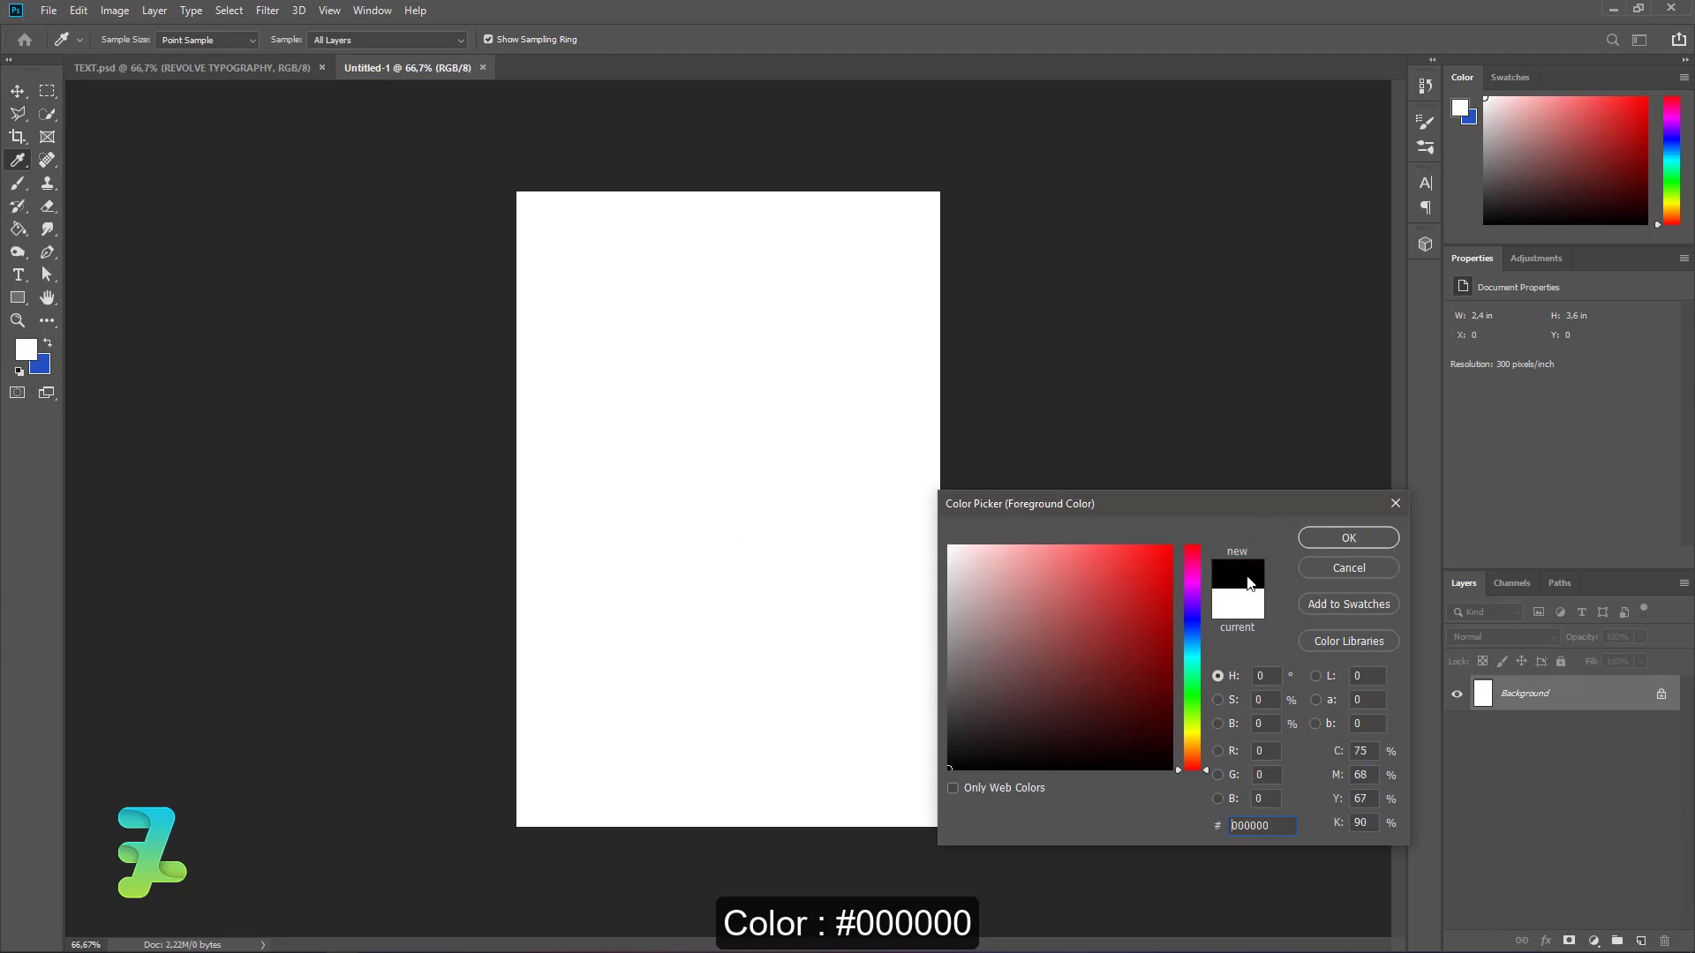
left_click(1361, 540)
left_click(17, 229)
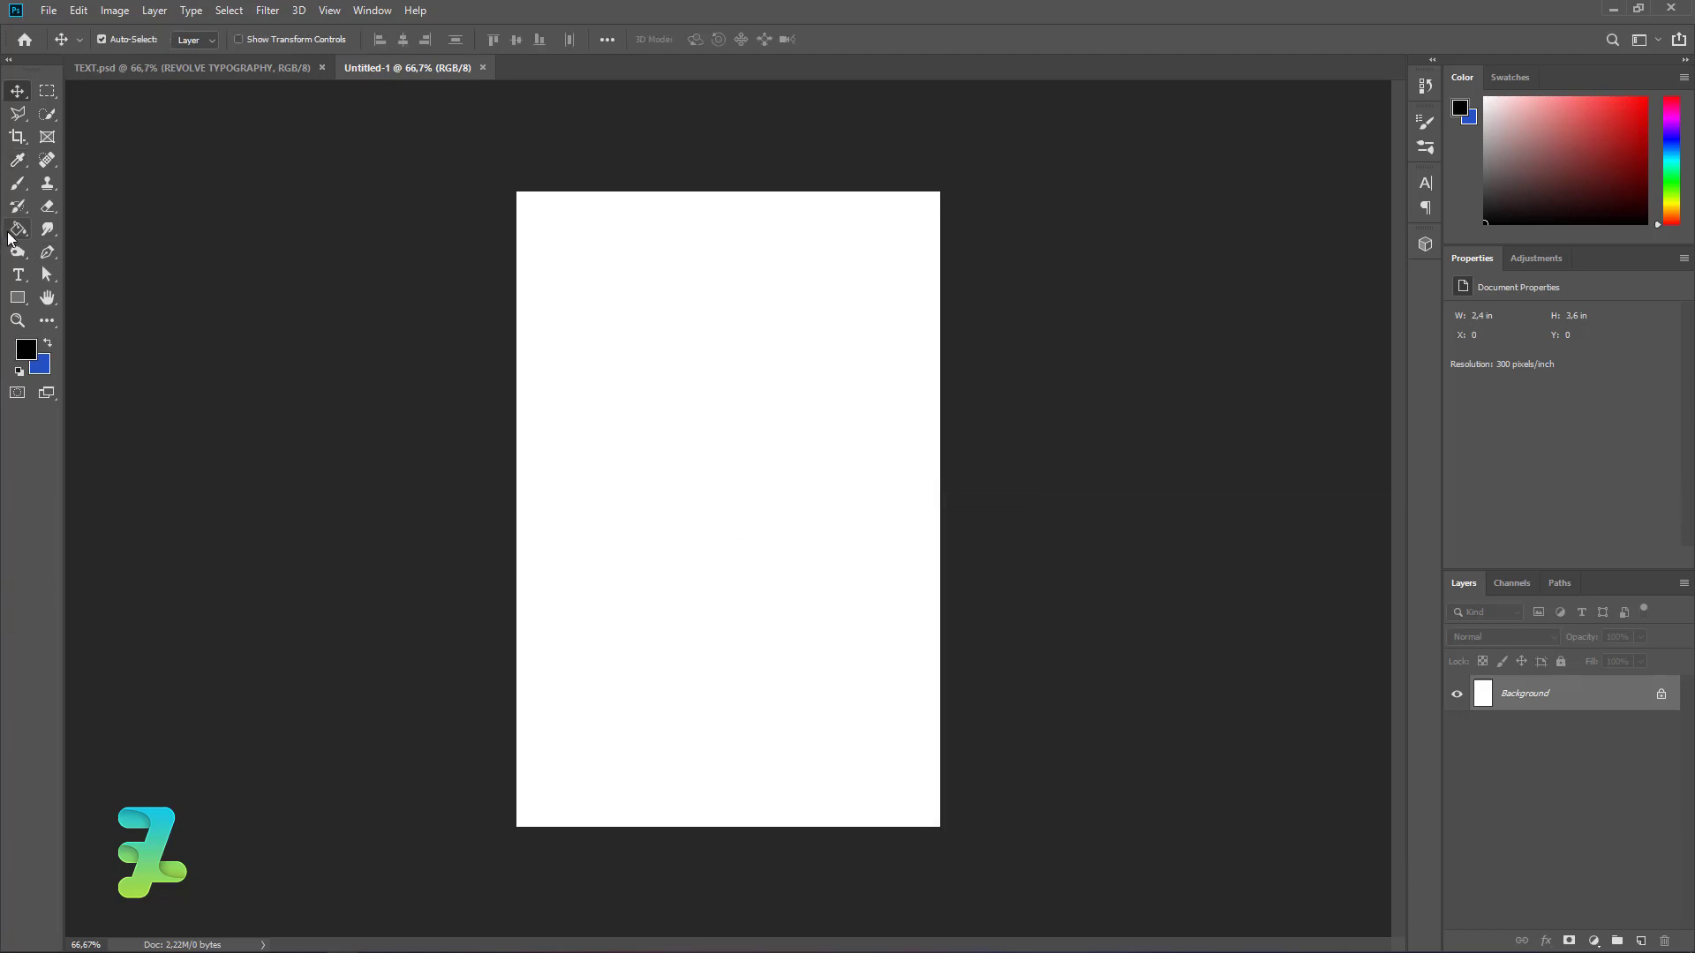
left_click(673, 384)
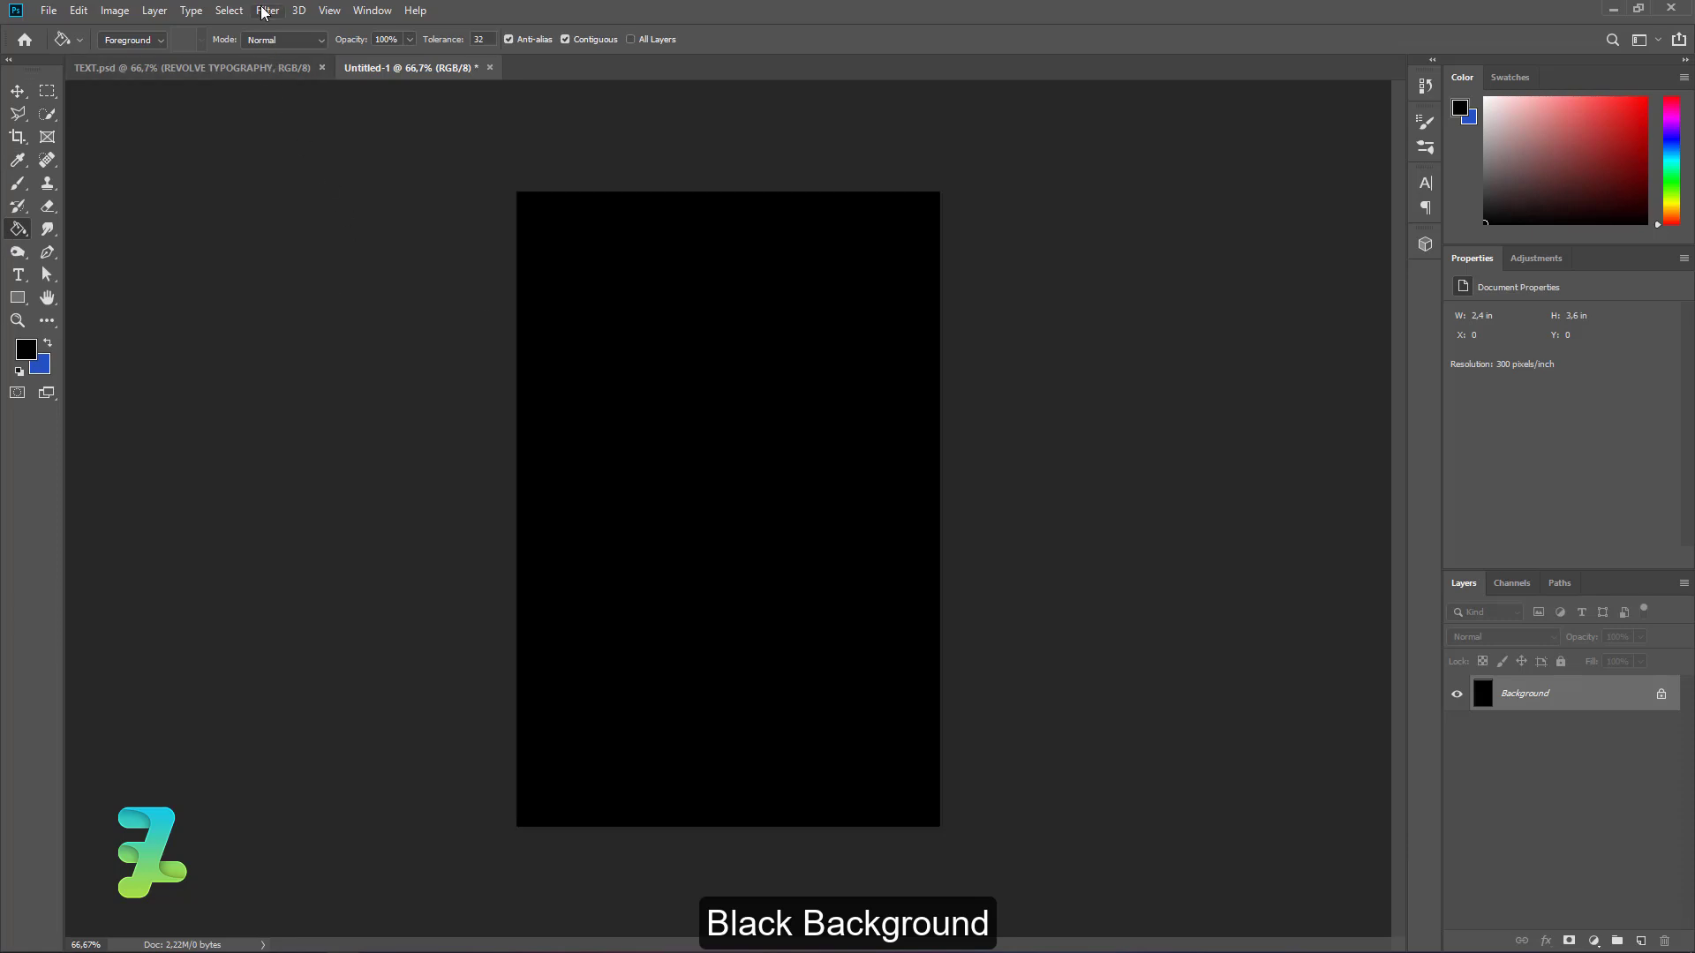
Create a Sphere mesh preset from the Background layer and switch to the 3D workspace
left_click(264, 11)
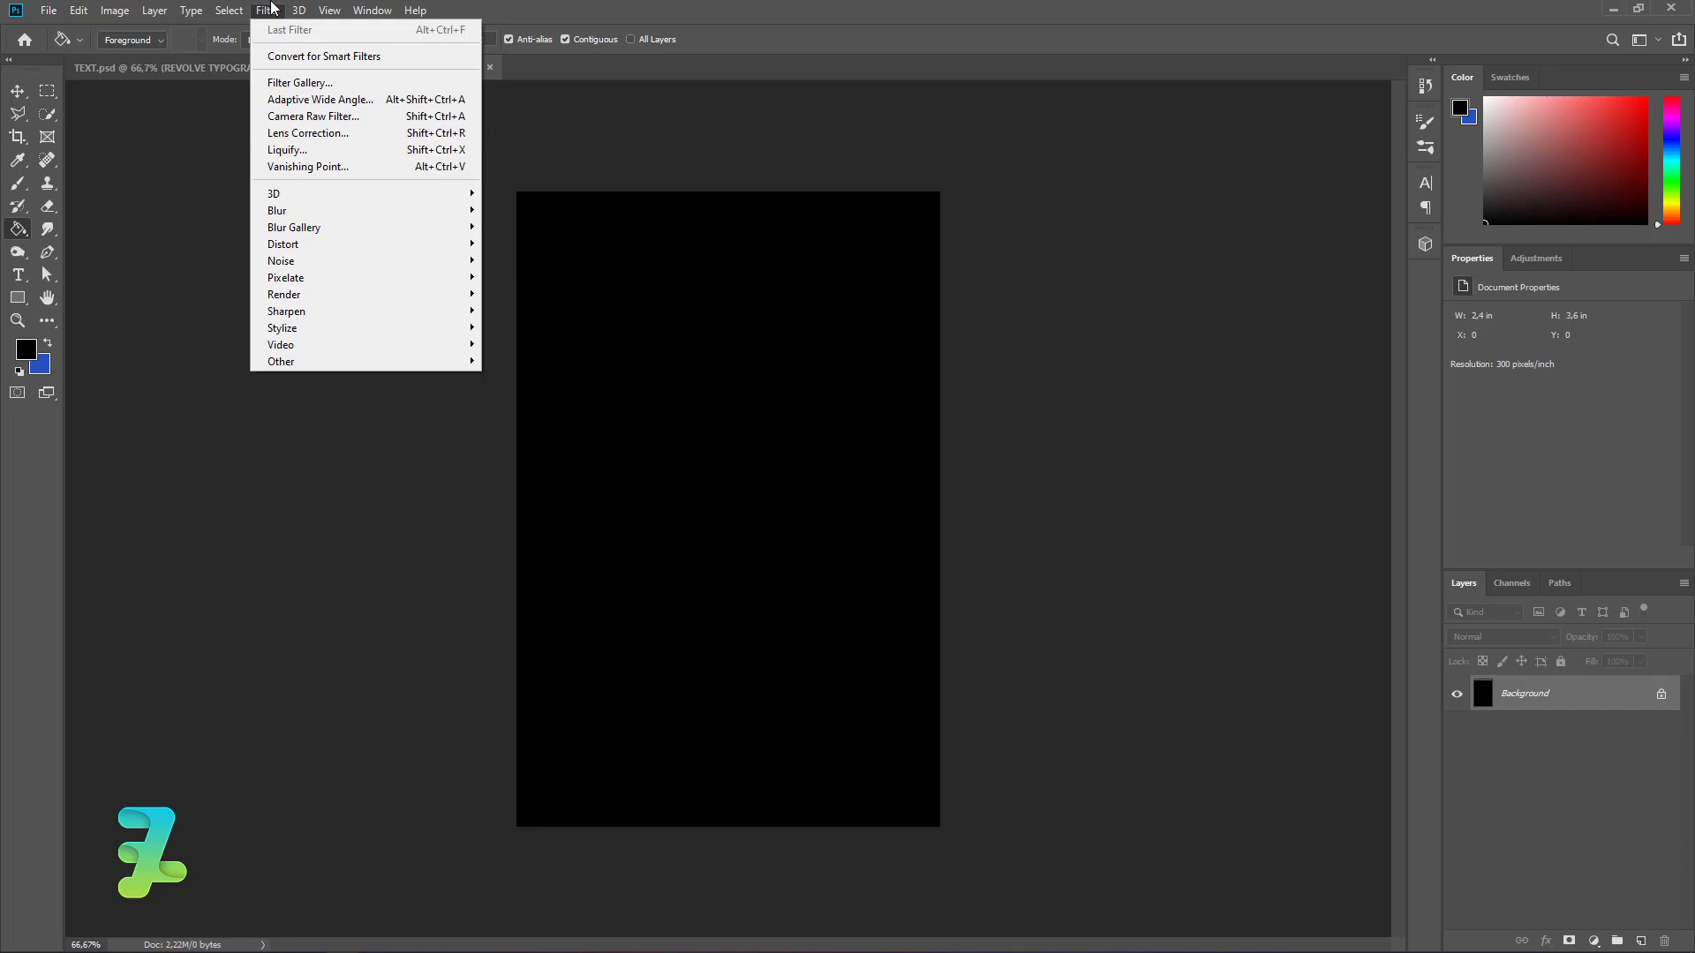
mouse_move(298, 10)
mouse_move(493, 184)
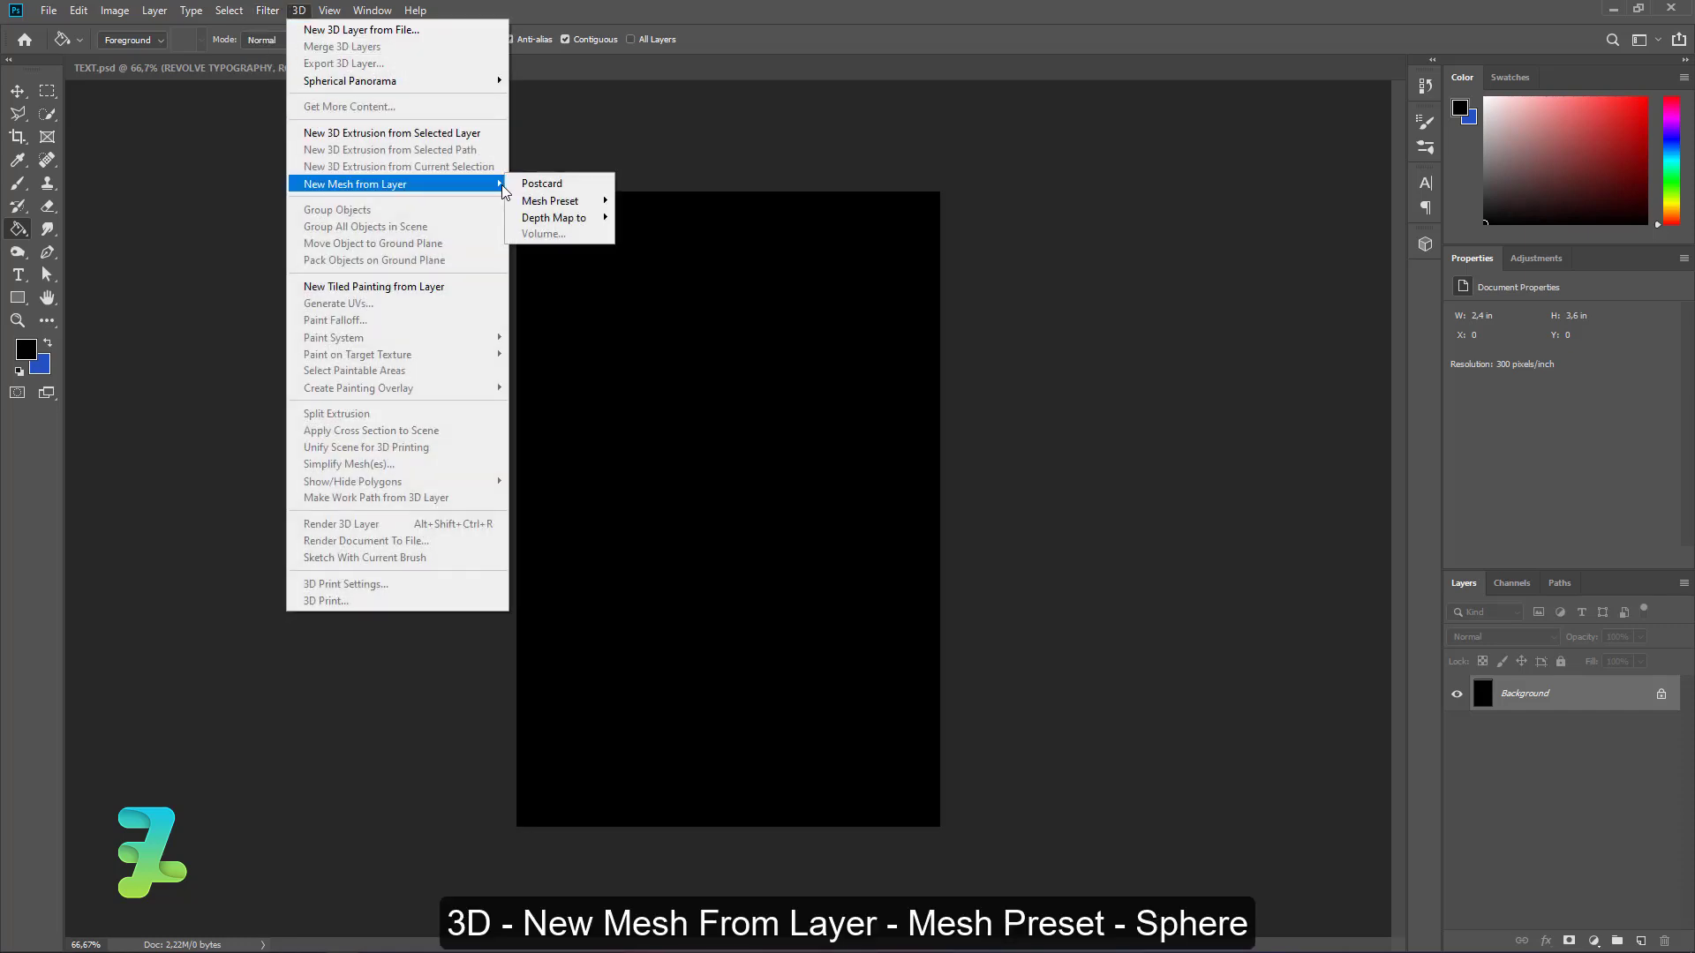
mouse_move(589, 203)
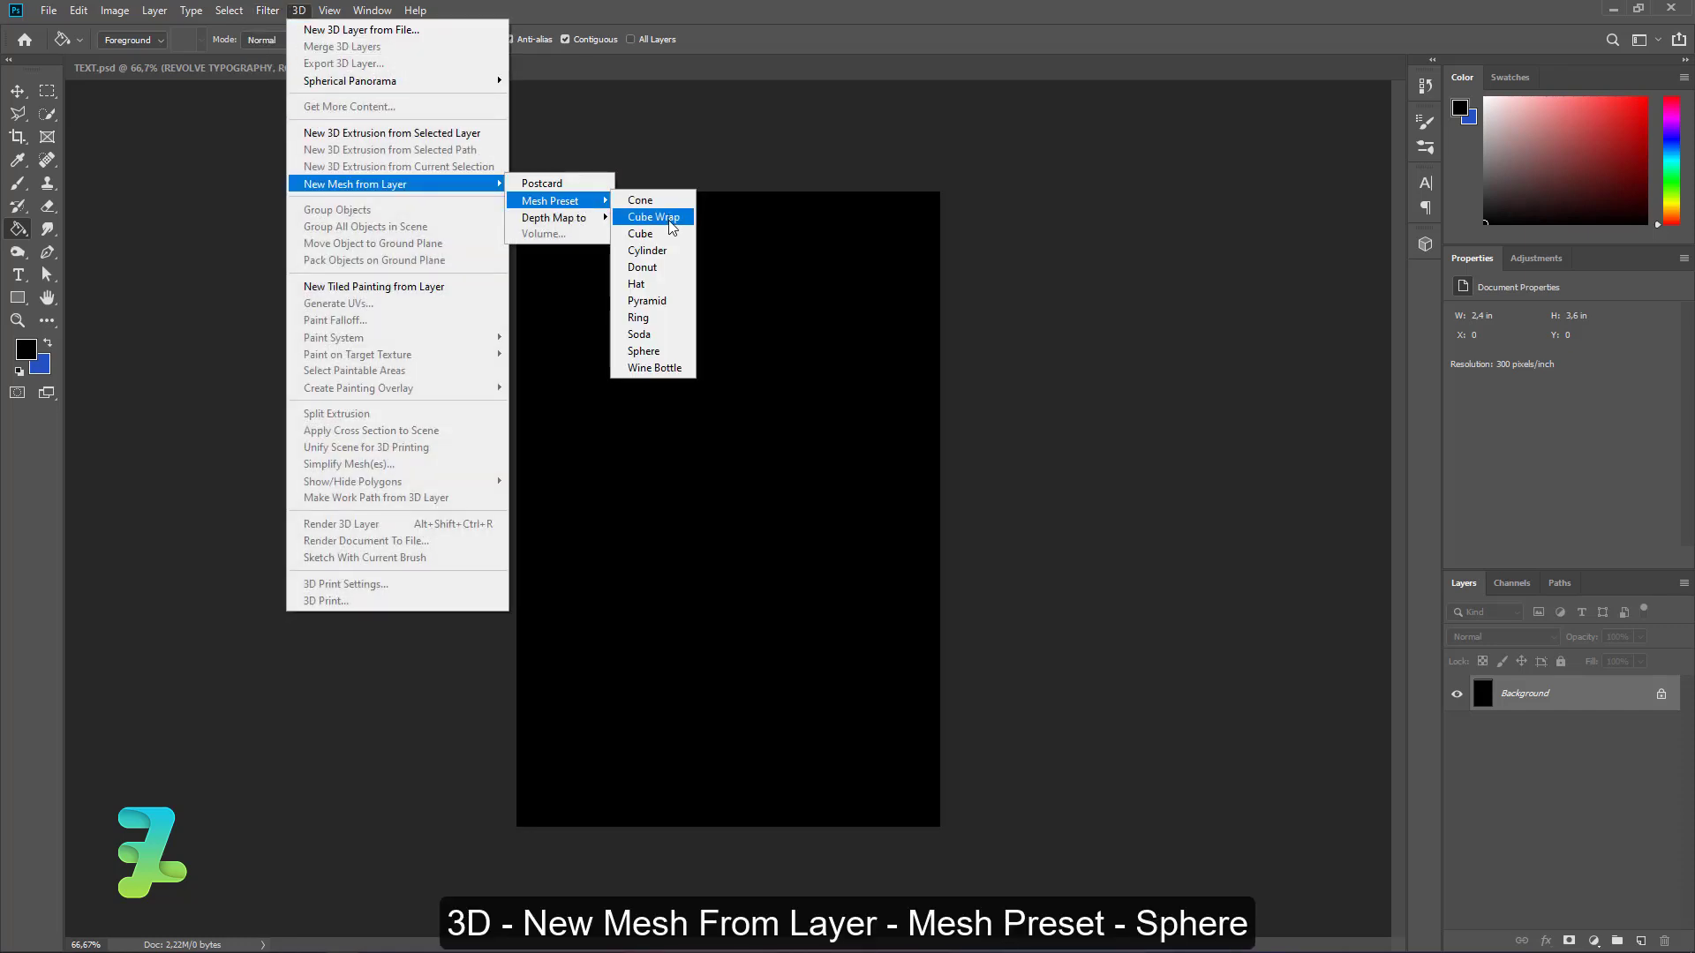
left_click(675, 355)
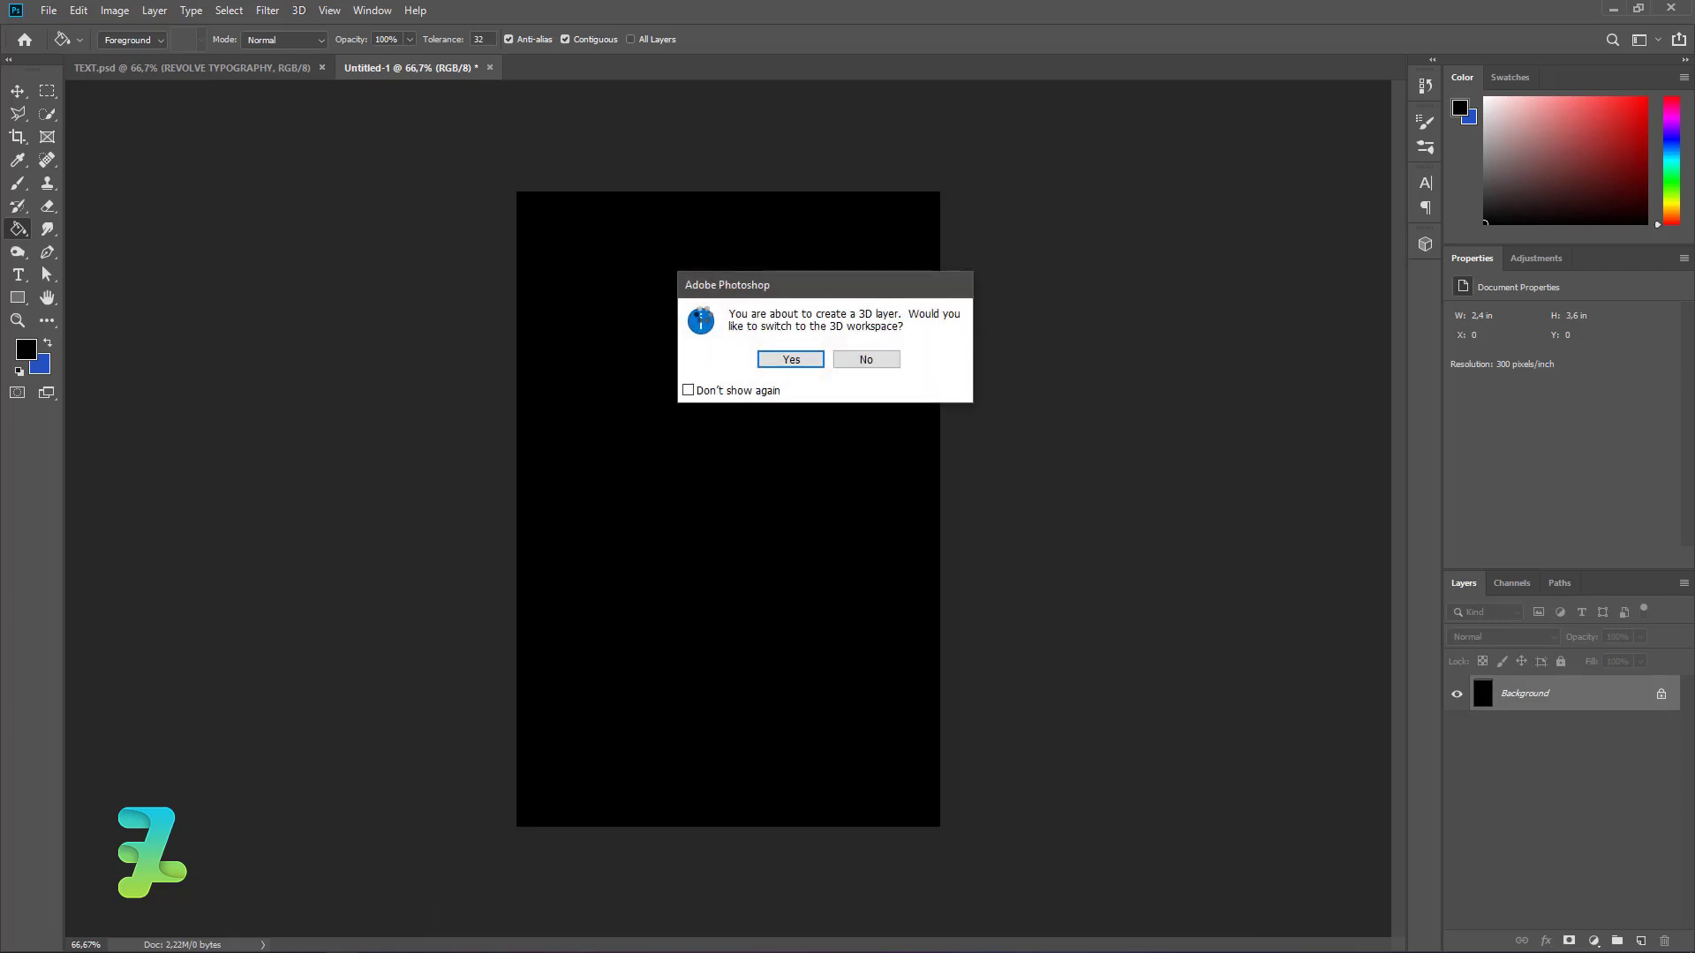
left_click(791, 359)
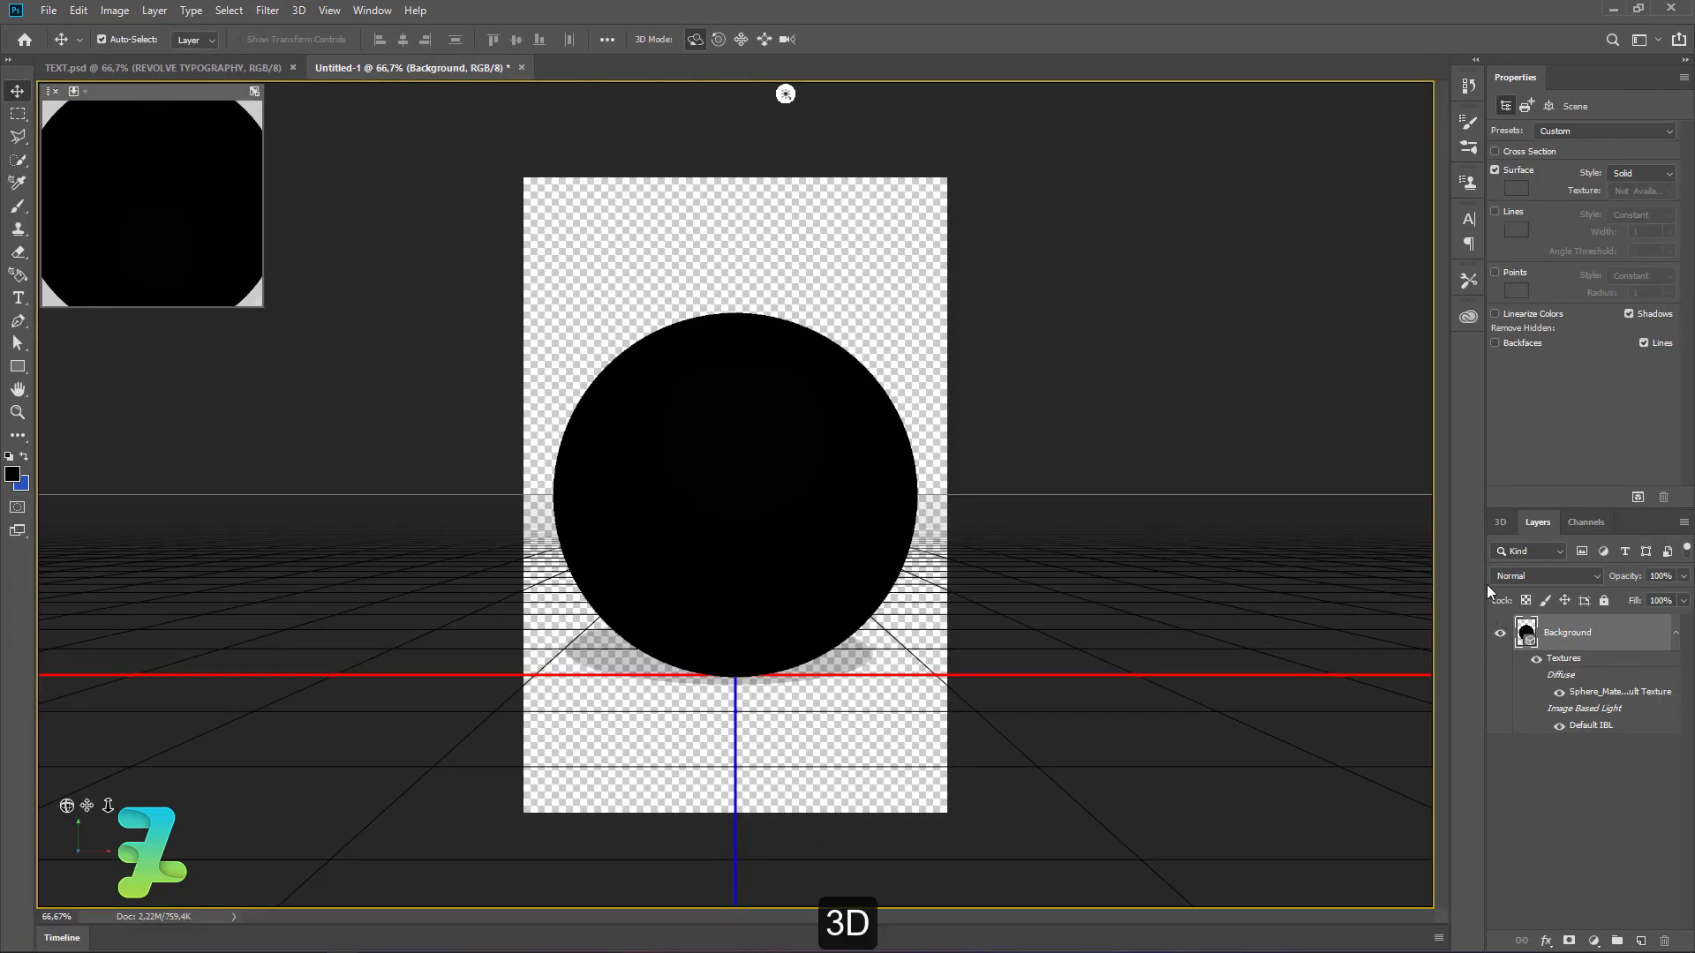
Open the Sphere_Material properties and set its shine to 39%
left_click(1499, 523)
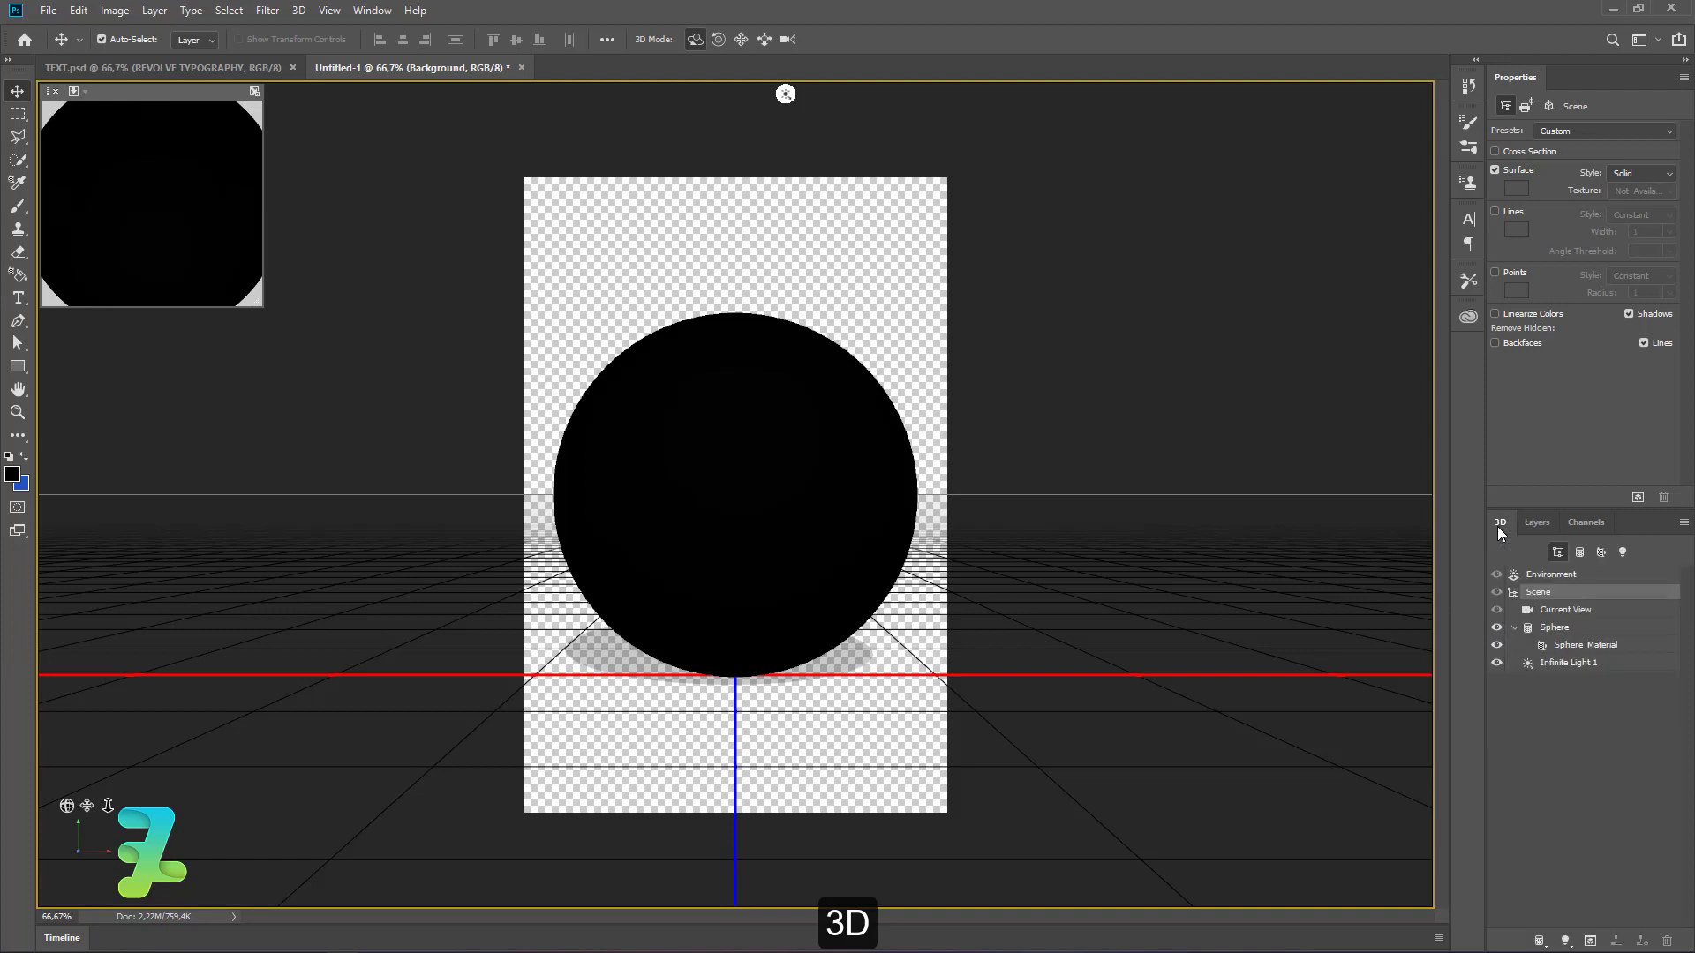
double_click(1585, 645)
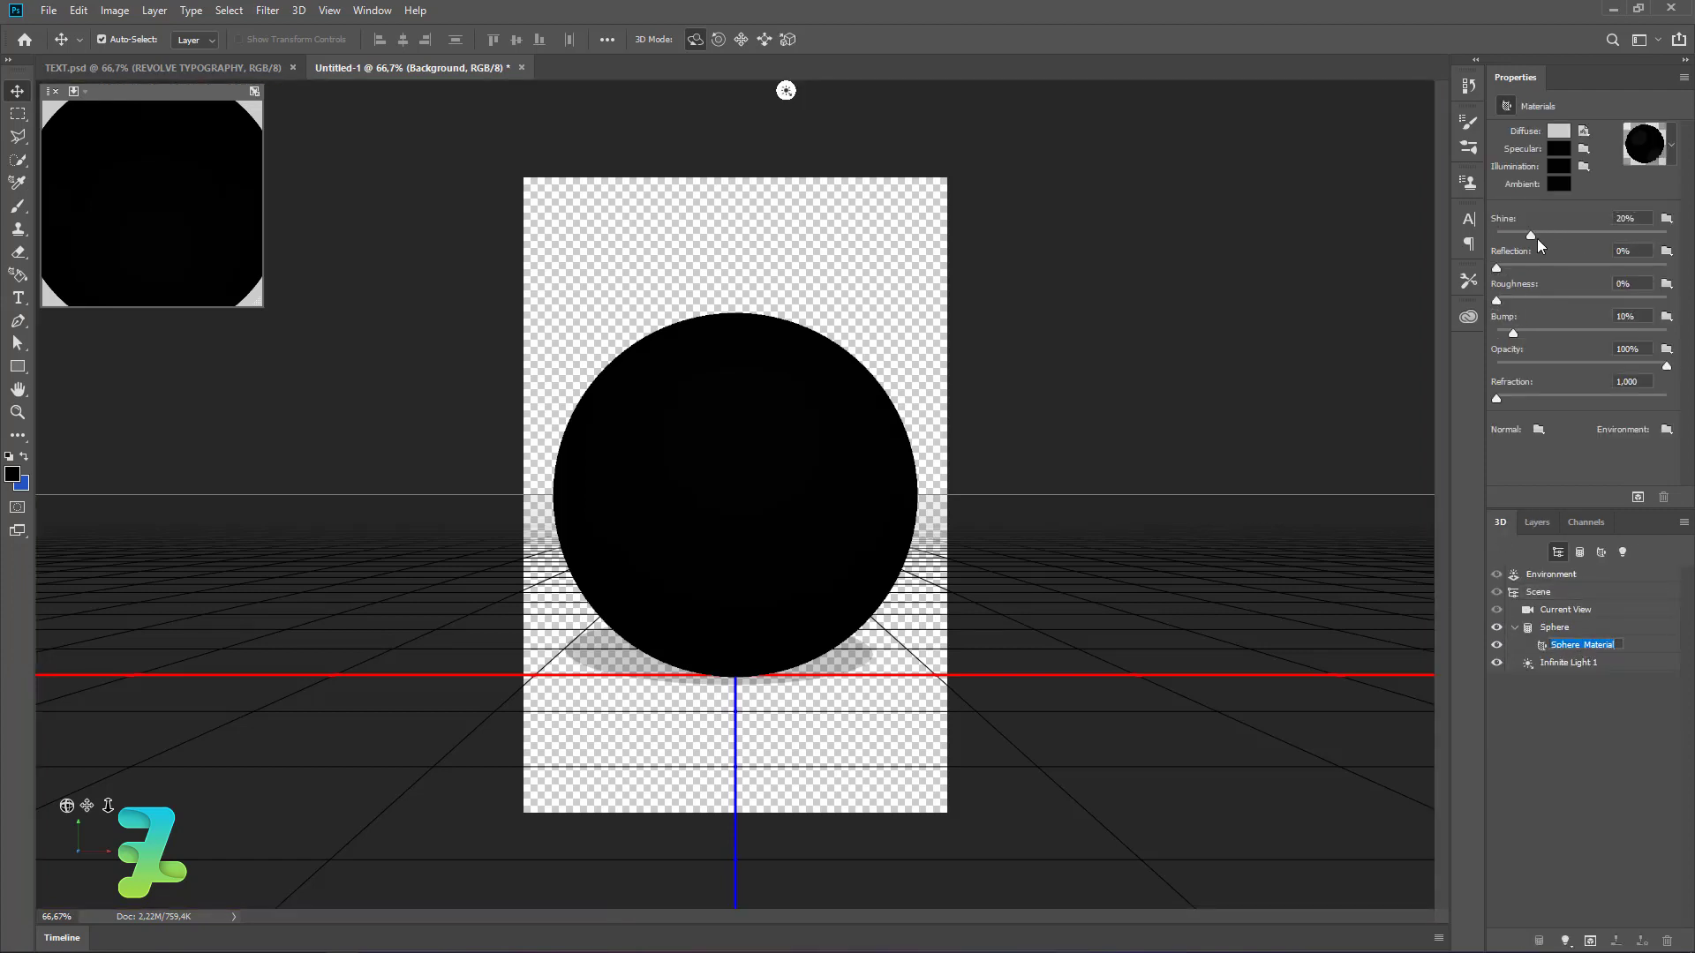
left_click_drag(1532, 236, 1565, 234)
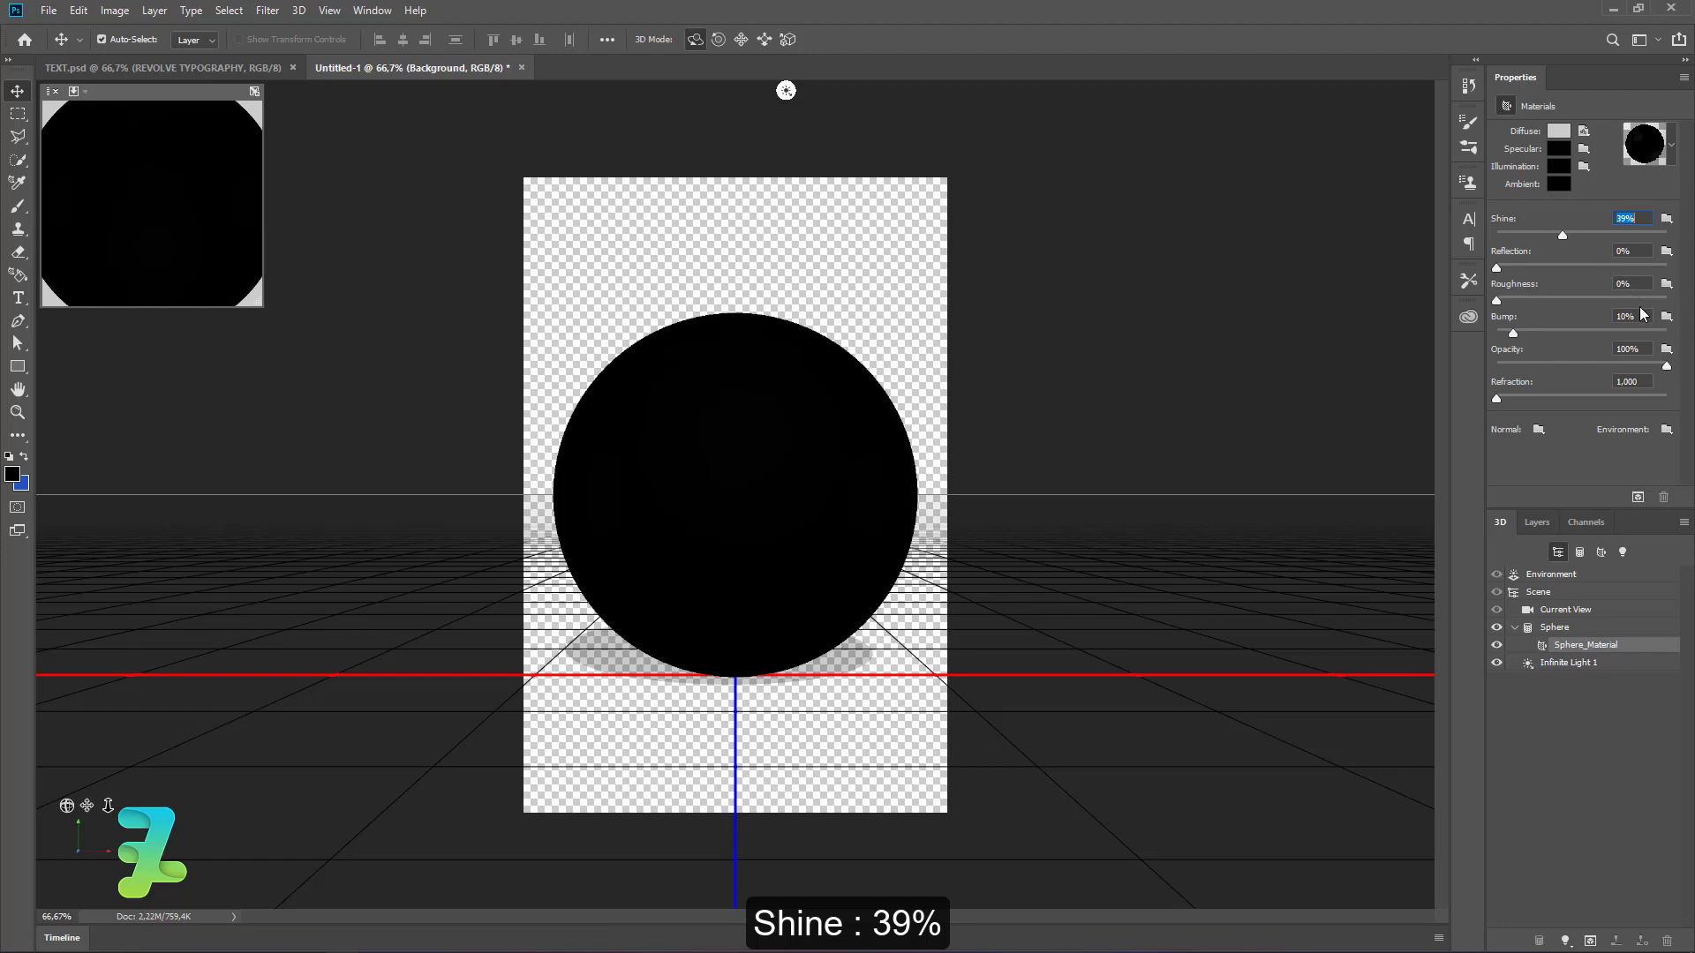
Load the saved TEXT PSD file from Documents as the opacity texture of the sphere's material
left_click(1666, 349)
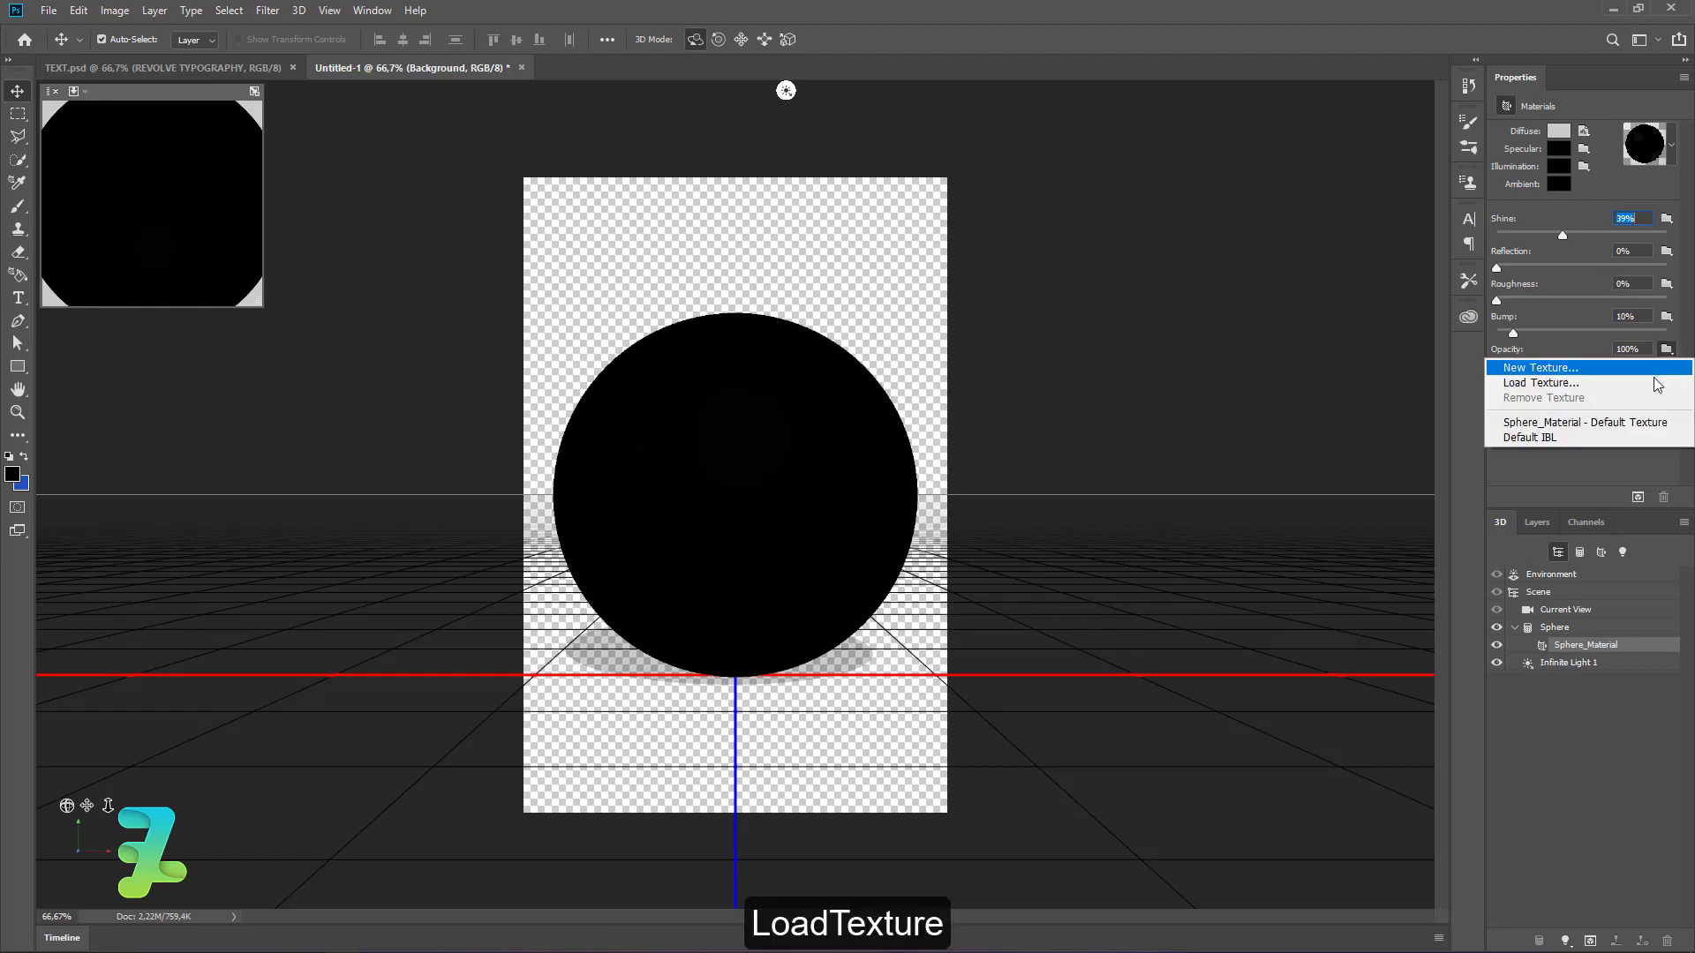
left_click(1657, 384)
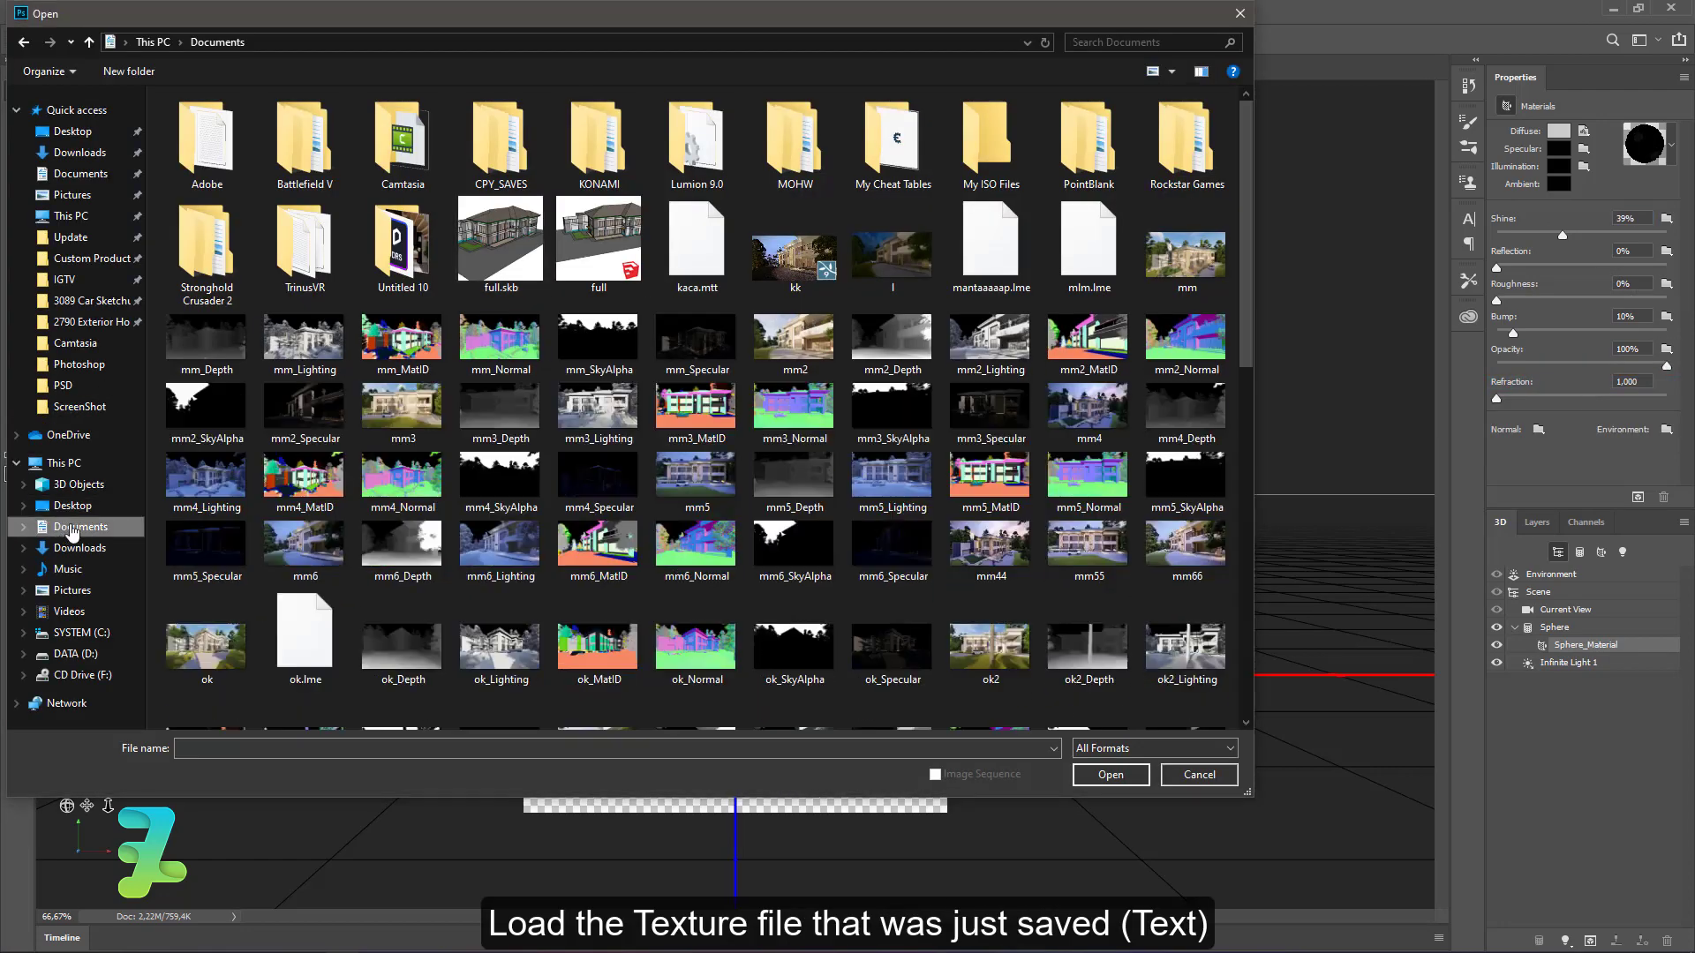
scroll(304, 494, "down", 10)
double_click(692, 673)
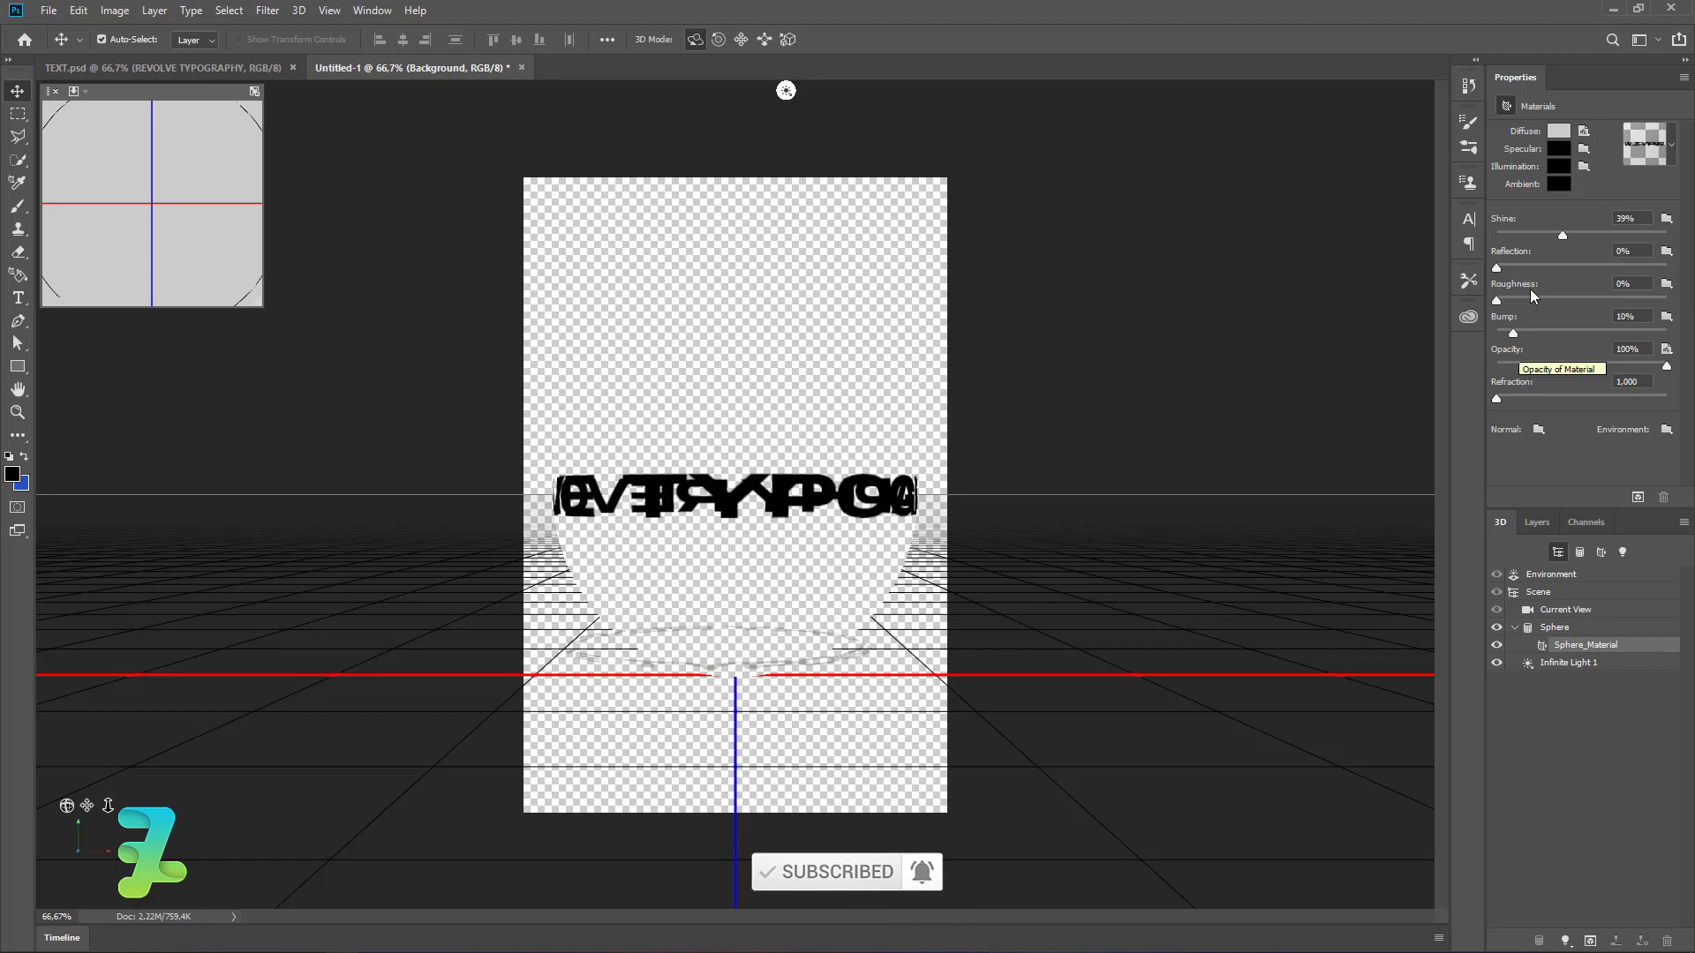
Set the sphere material's shine to 22% and select the sphere mesh on the canvas
left_click_drag(1563, 234, 1534, 237)
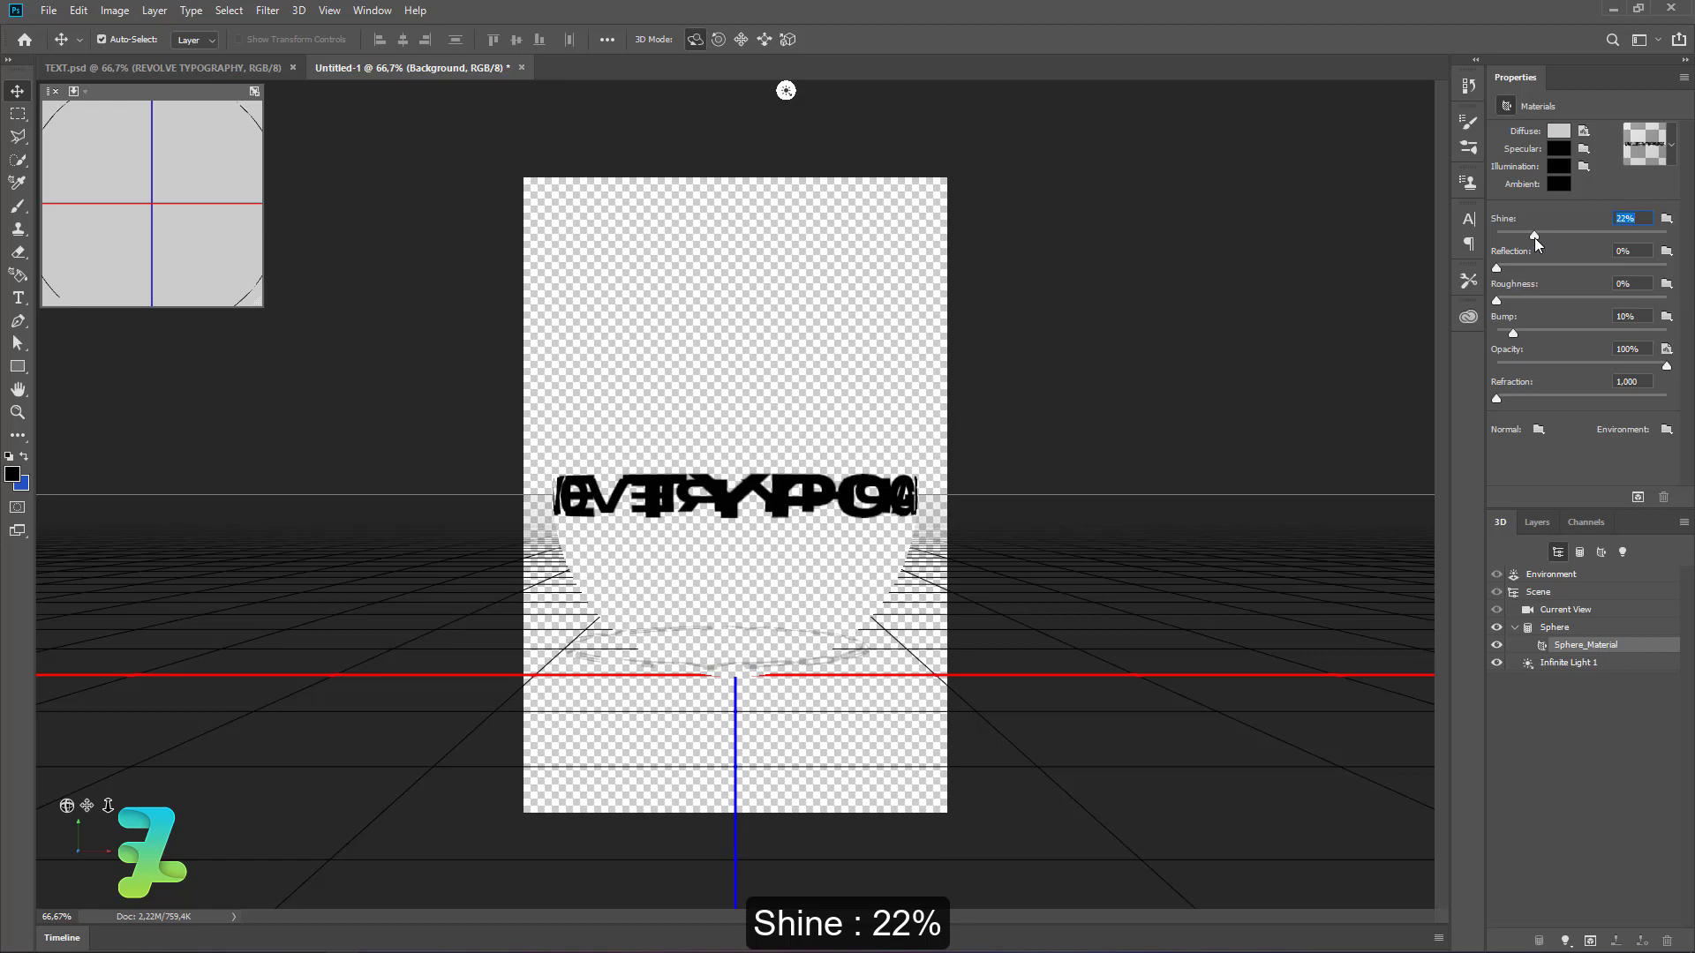
left_click(777, 510)
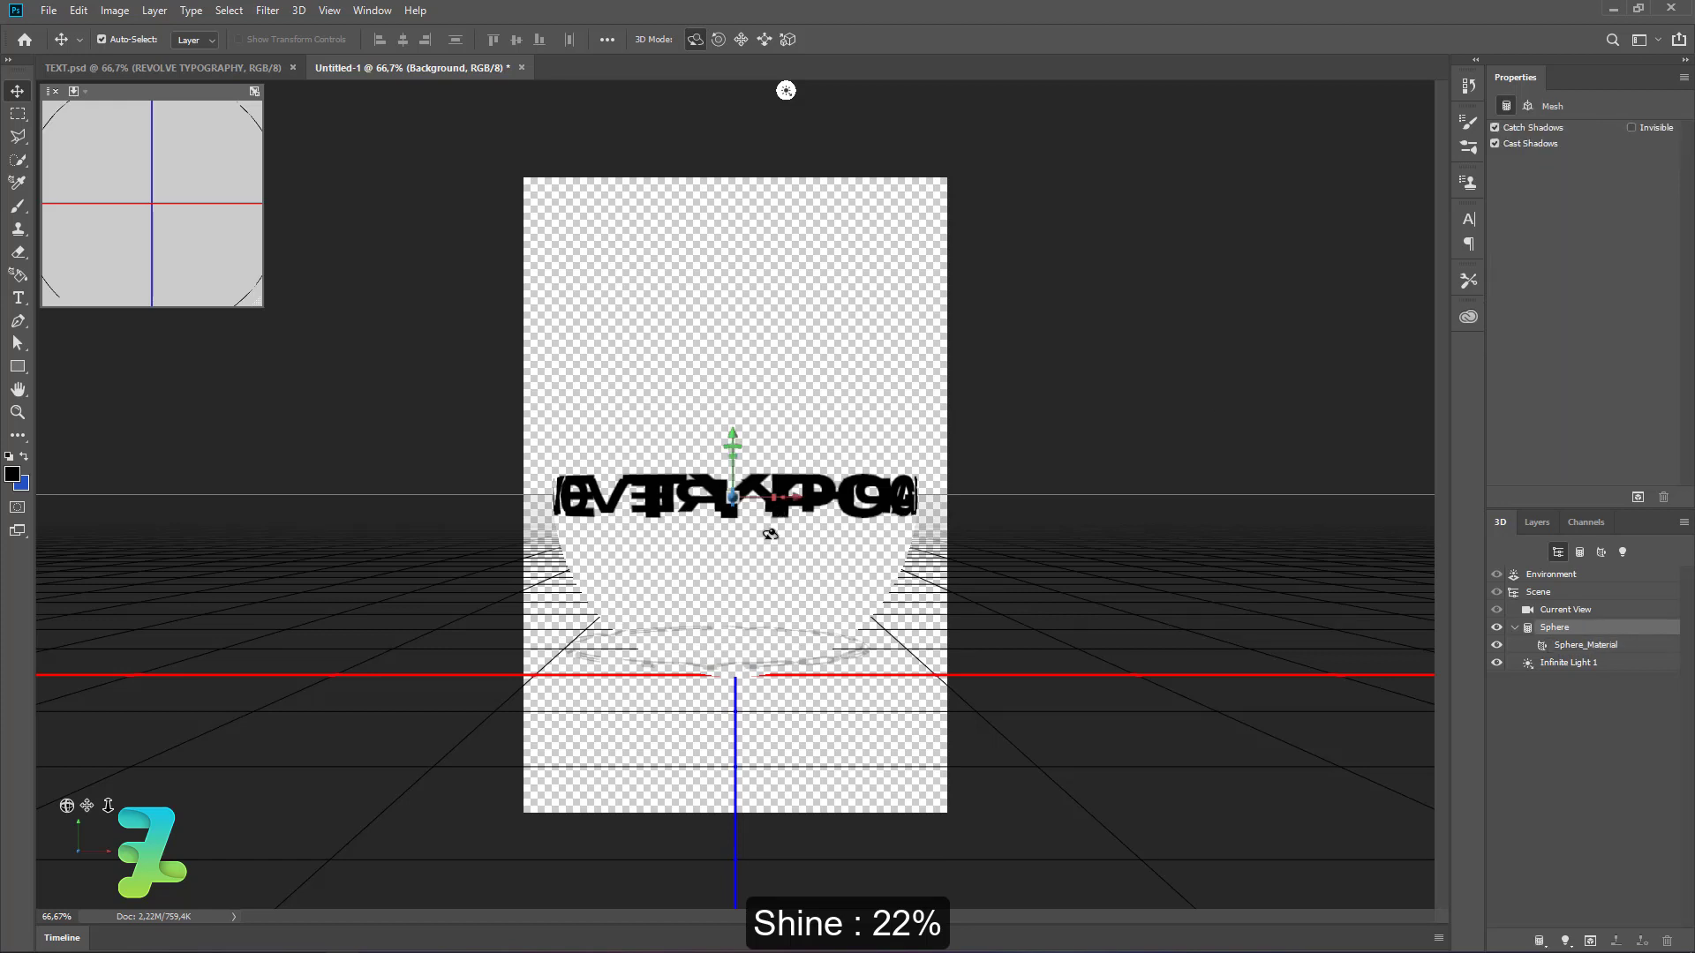
Rotate the sphere so REVOLVE faces the front and the reversed TYPOGRAPHY shows above it on the back side
left_click_drag(769, 535, 748, 475)
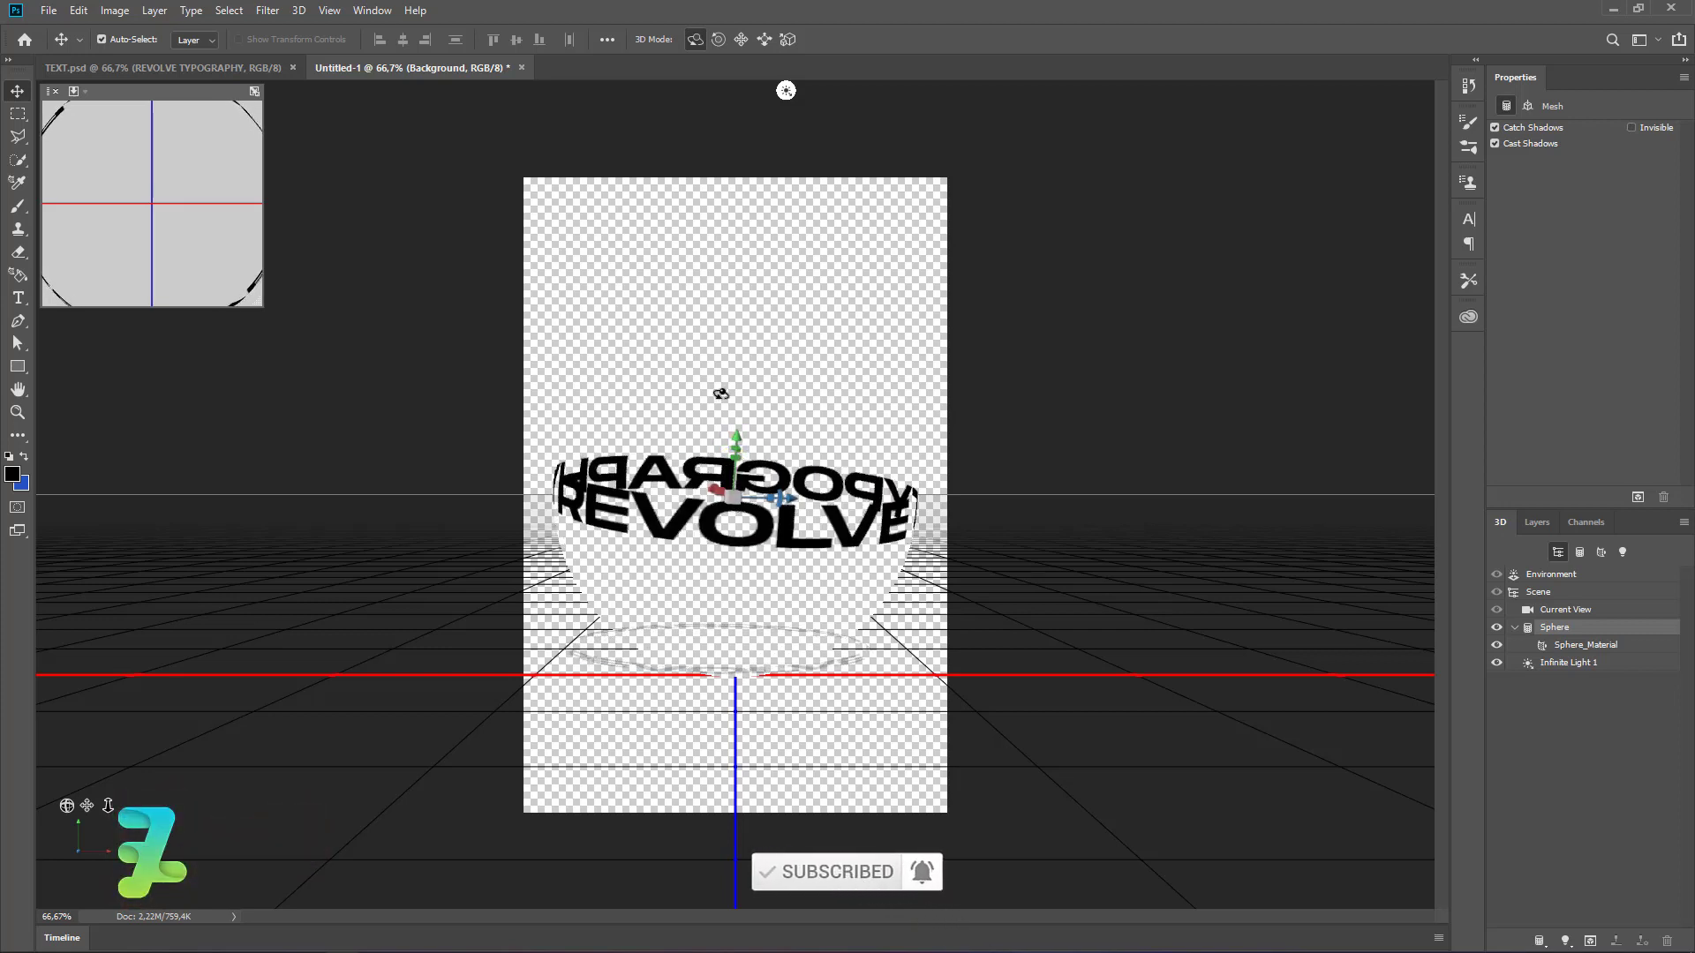
left_click_drag(640, 444, 708, 377)
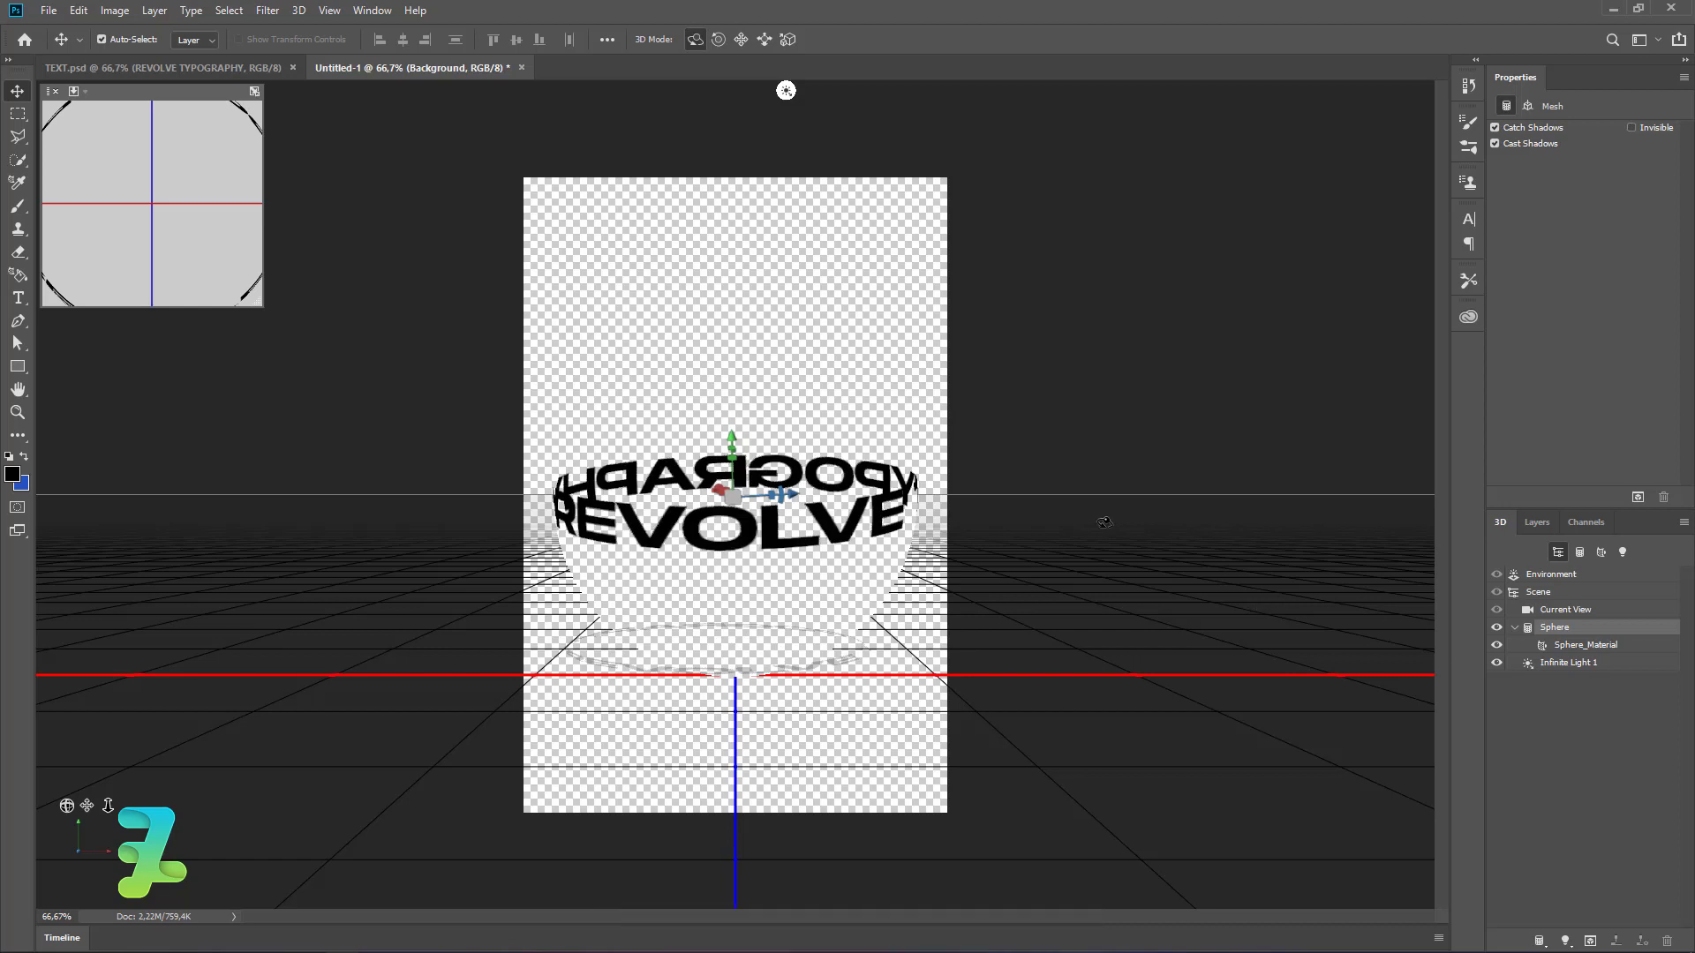
Create a new 720 x 1080 pixel RGB document at 300 pixels/inch with a white background
left_click(47, 12)
left_click(55, 34)
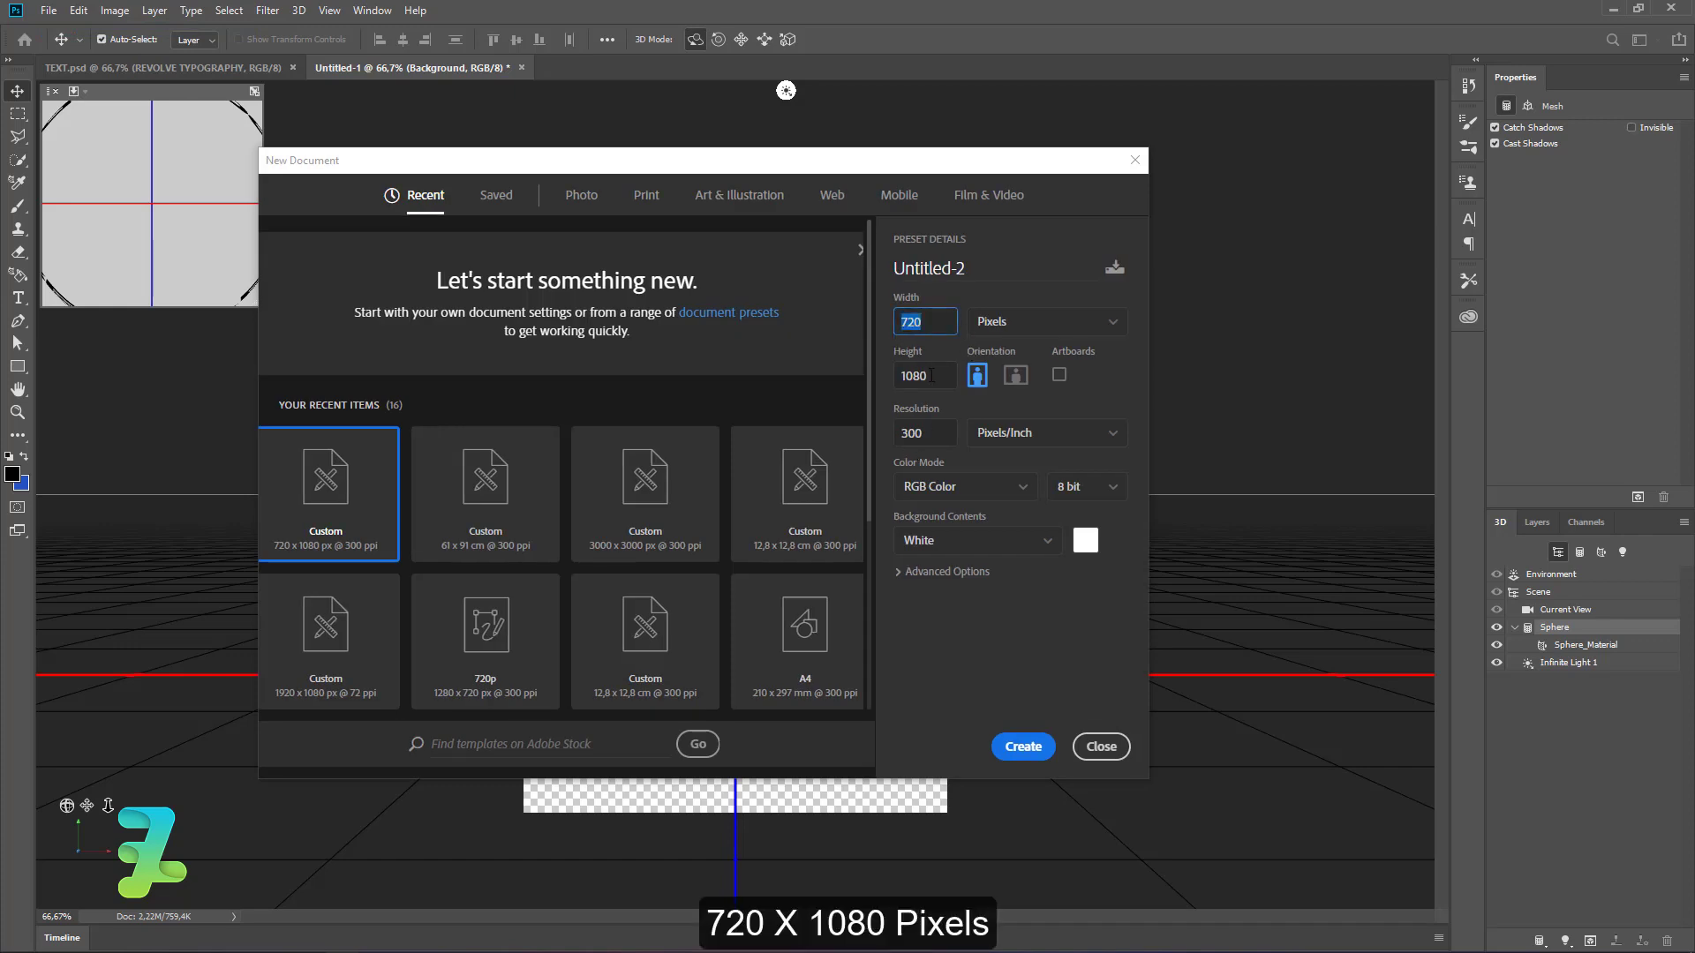
left_click(1034, 750)
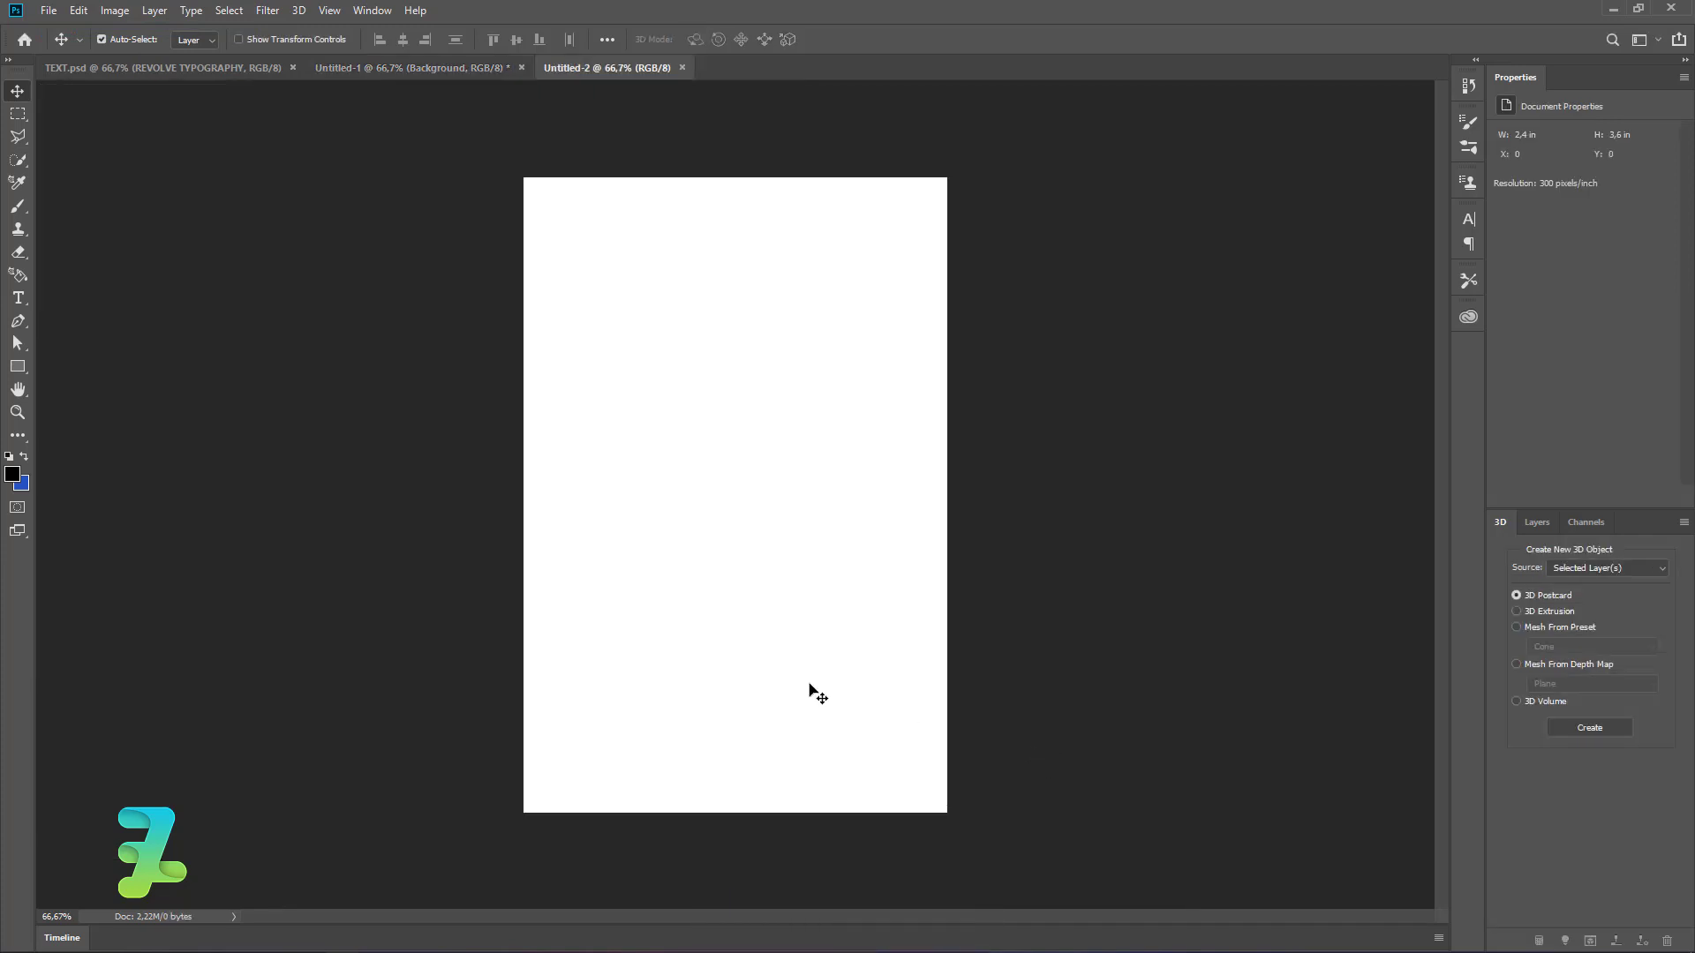
Switch the workspace to Essentials (Default)
left_click(21, 278)
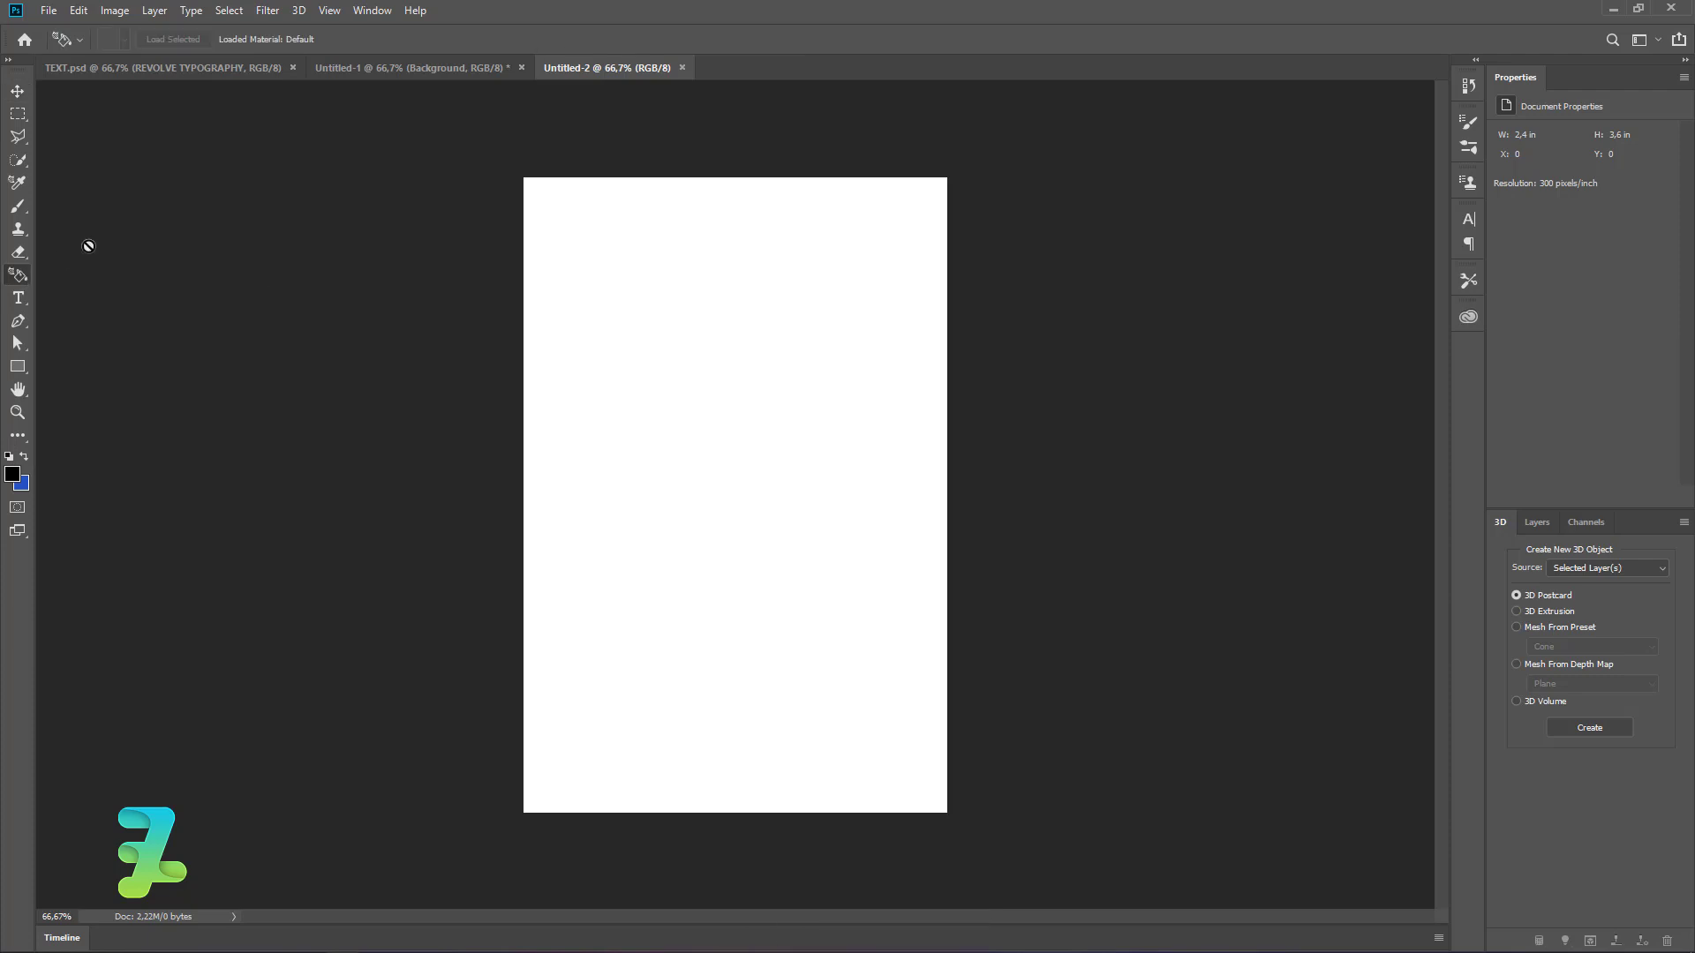
left_click(373, 10)
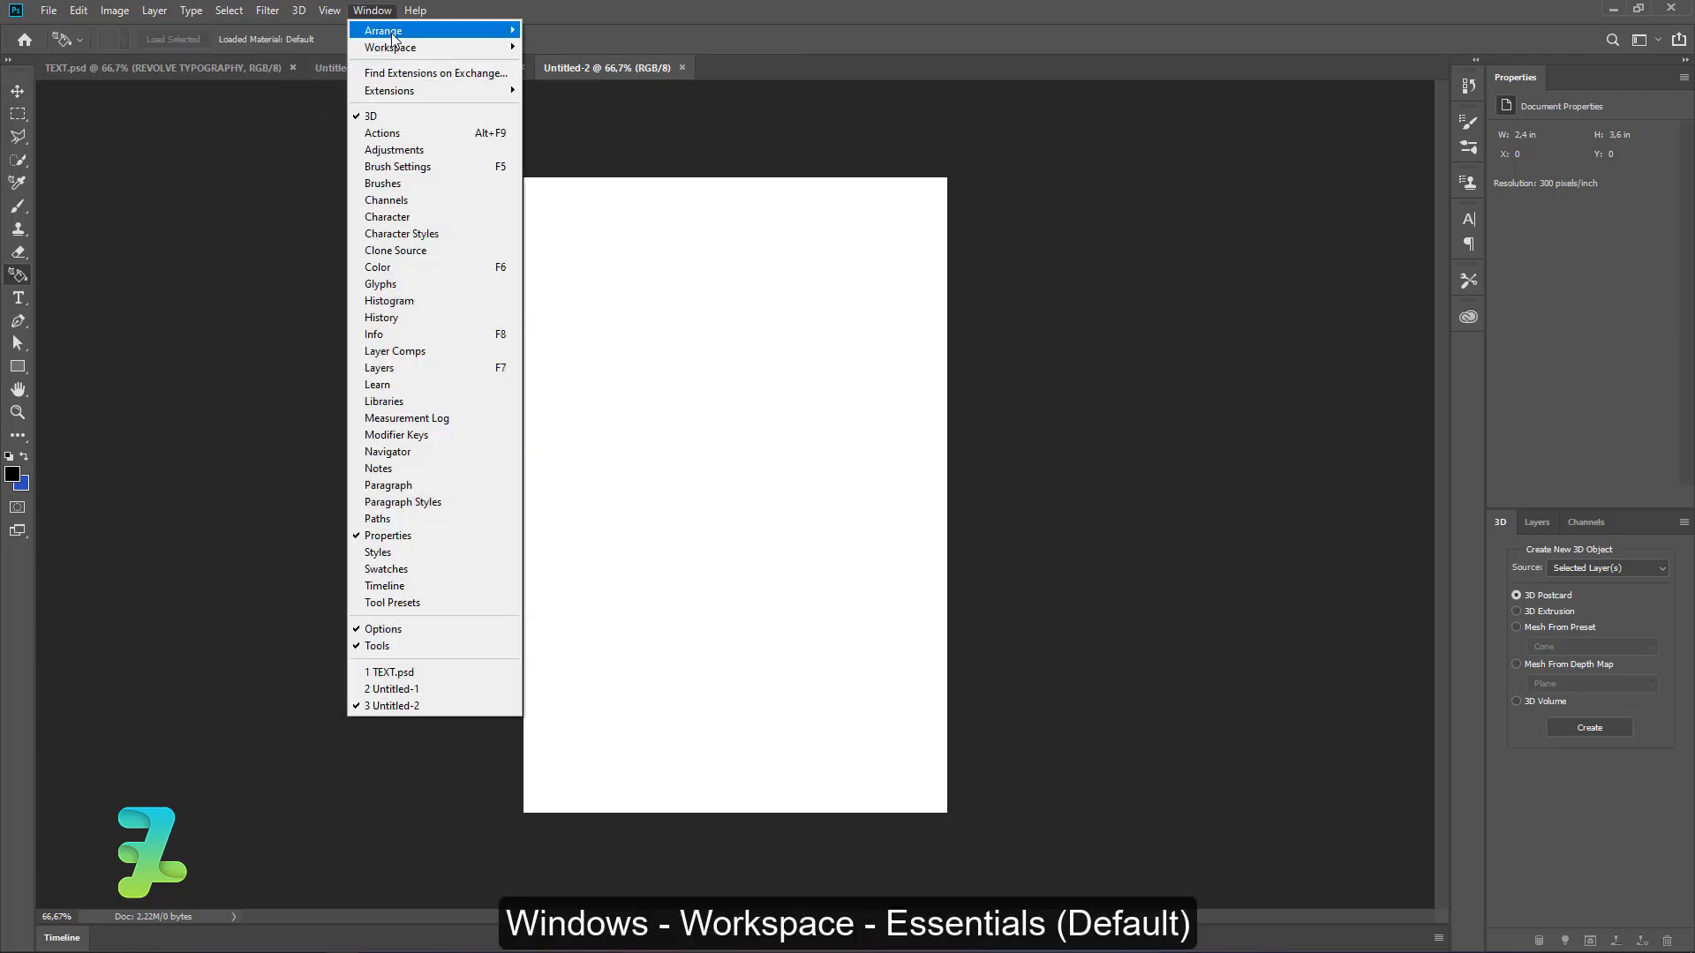
mouse_move(405, 53)
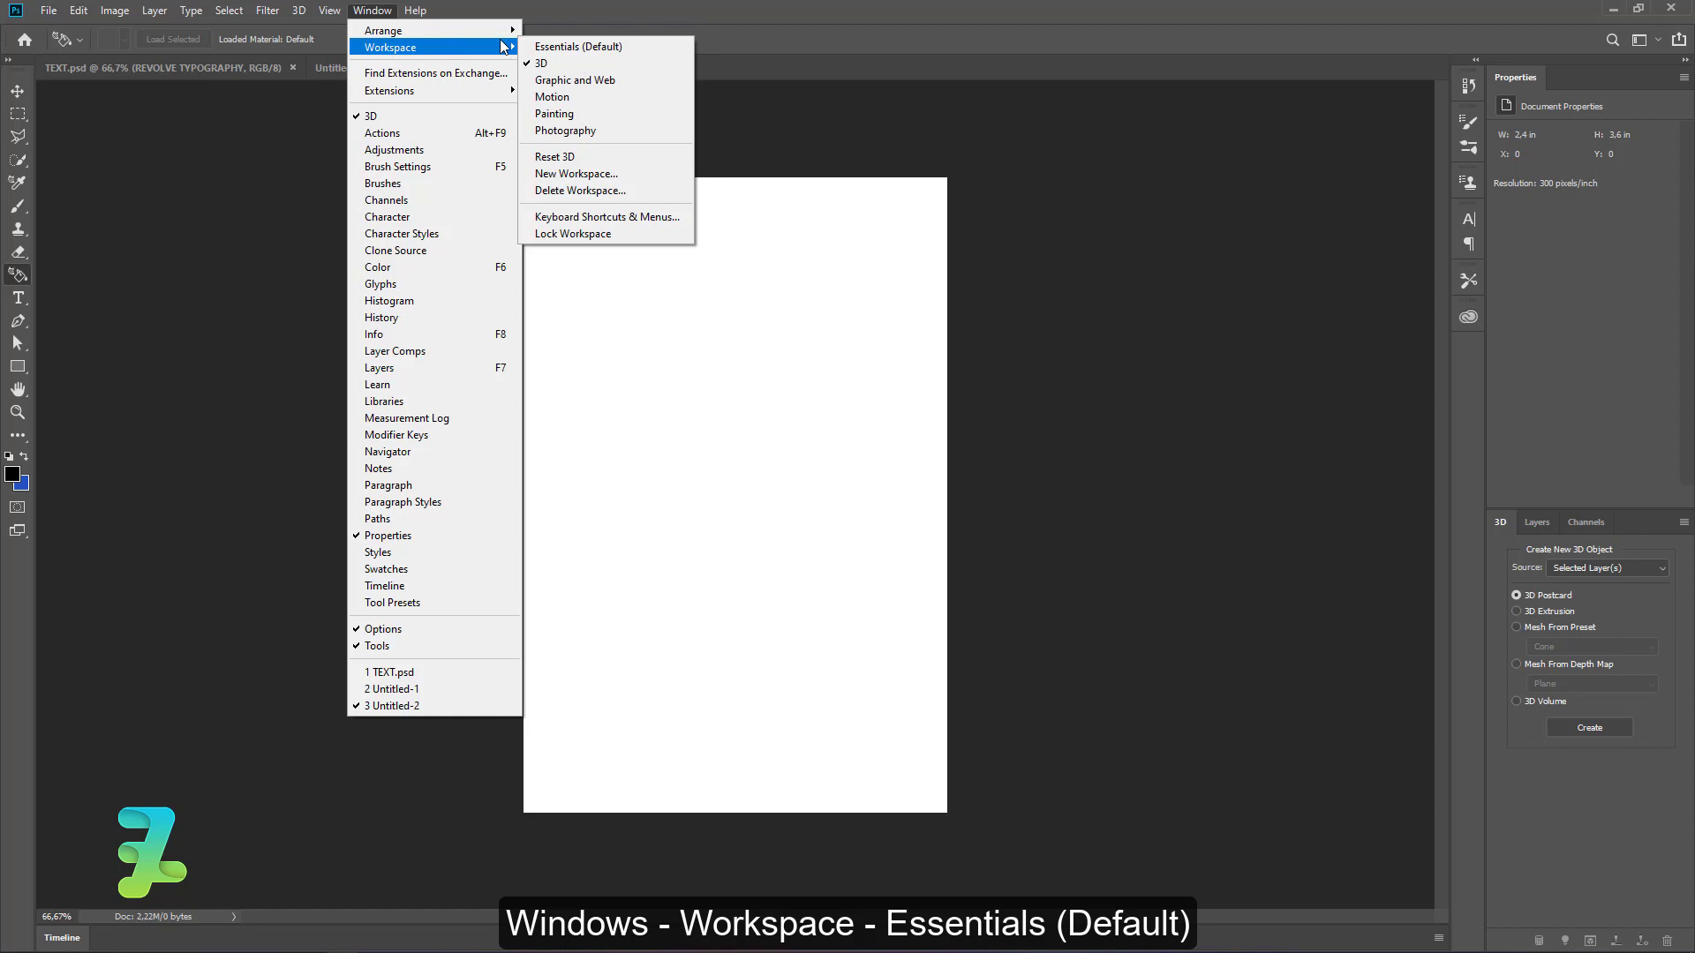
left_click(576, 47)
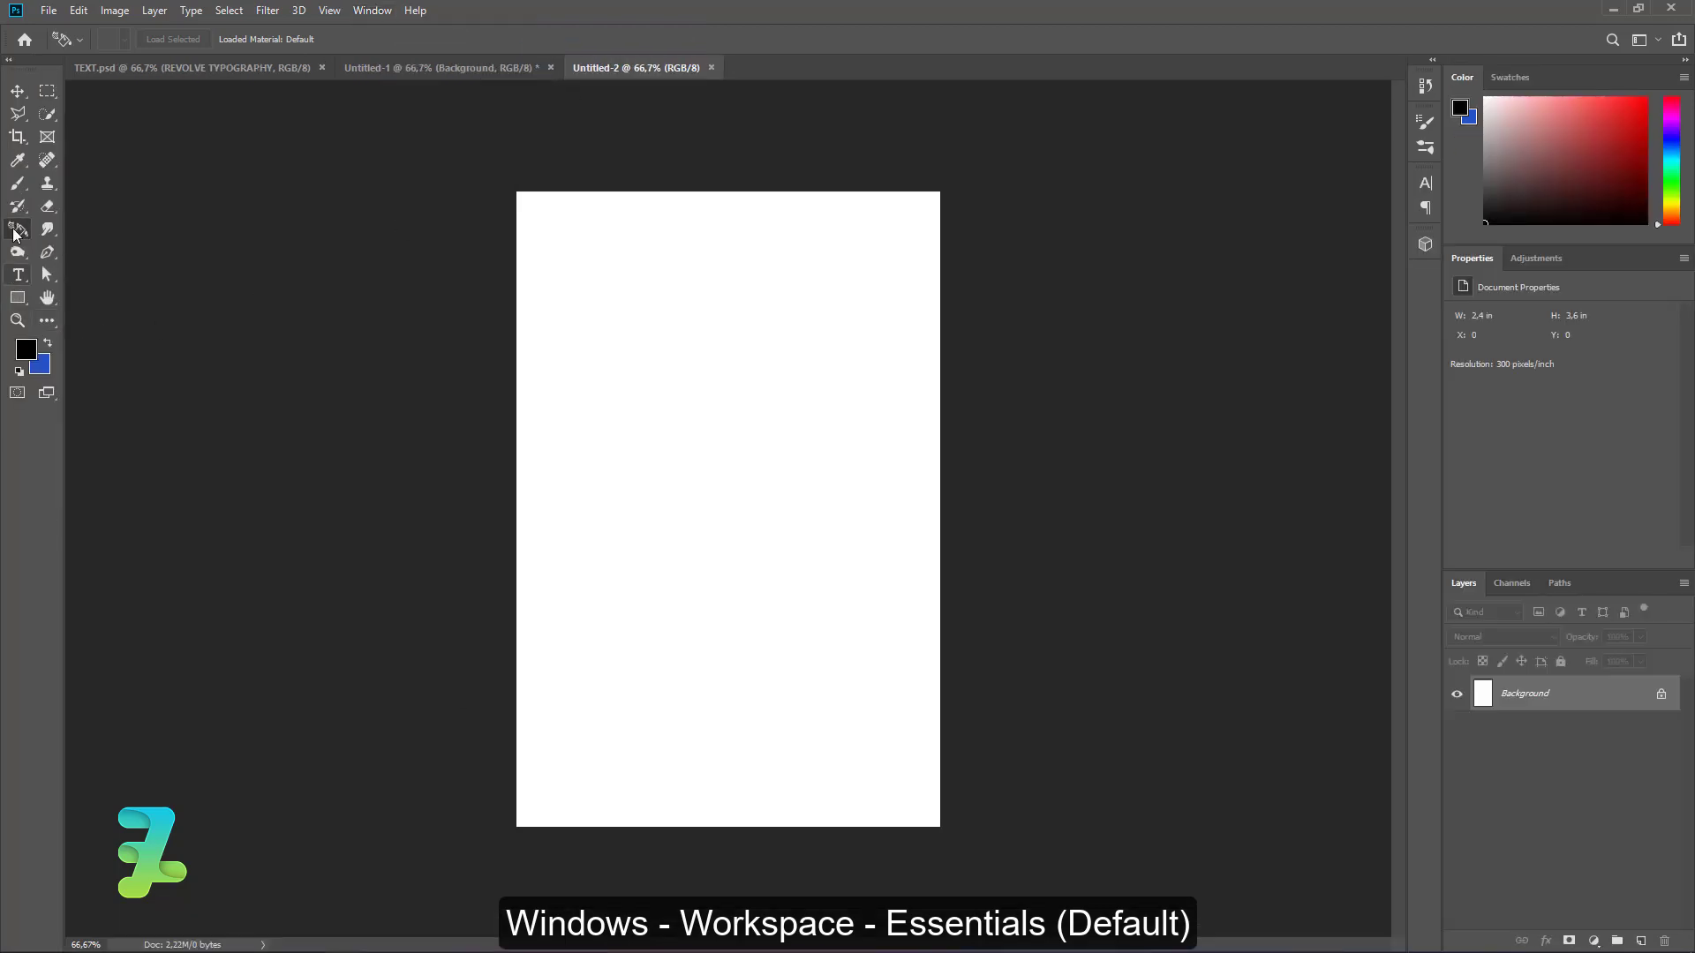
Fill the Background layer with the black foreground color and try to delete the stray path point
right_click(17, 230)
left_click(53, 245)
key("p")
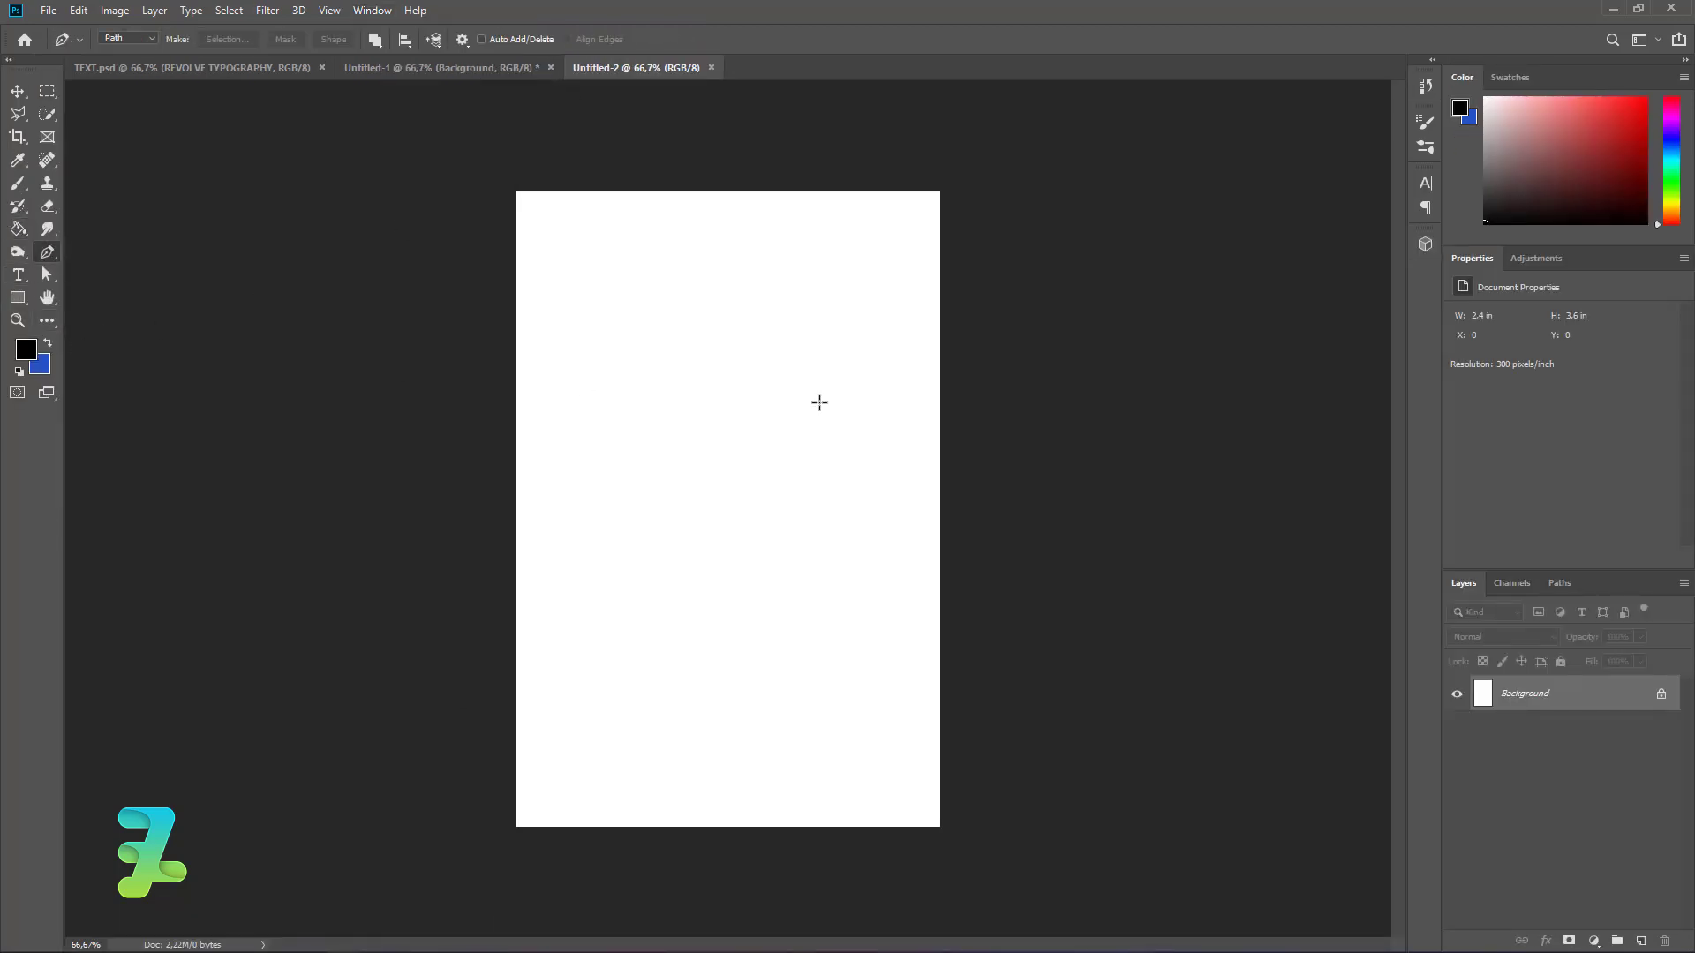
left_click(819, 402)
left_click(19, 230)
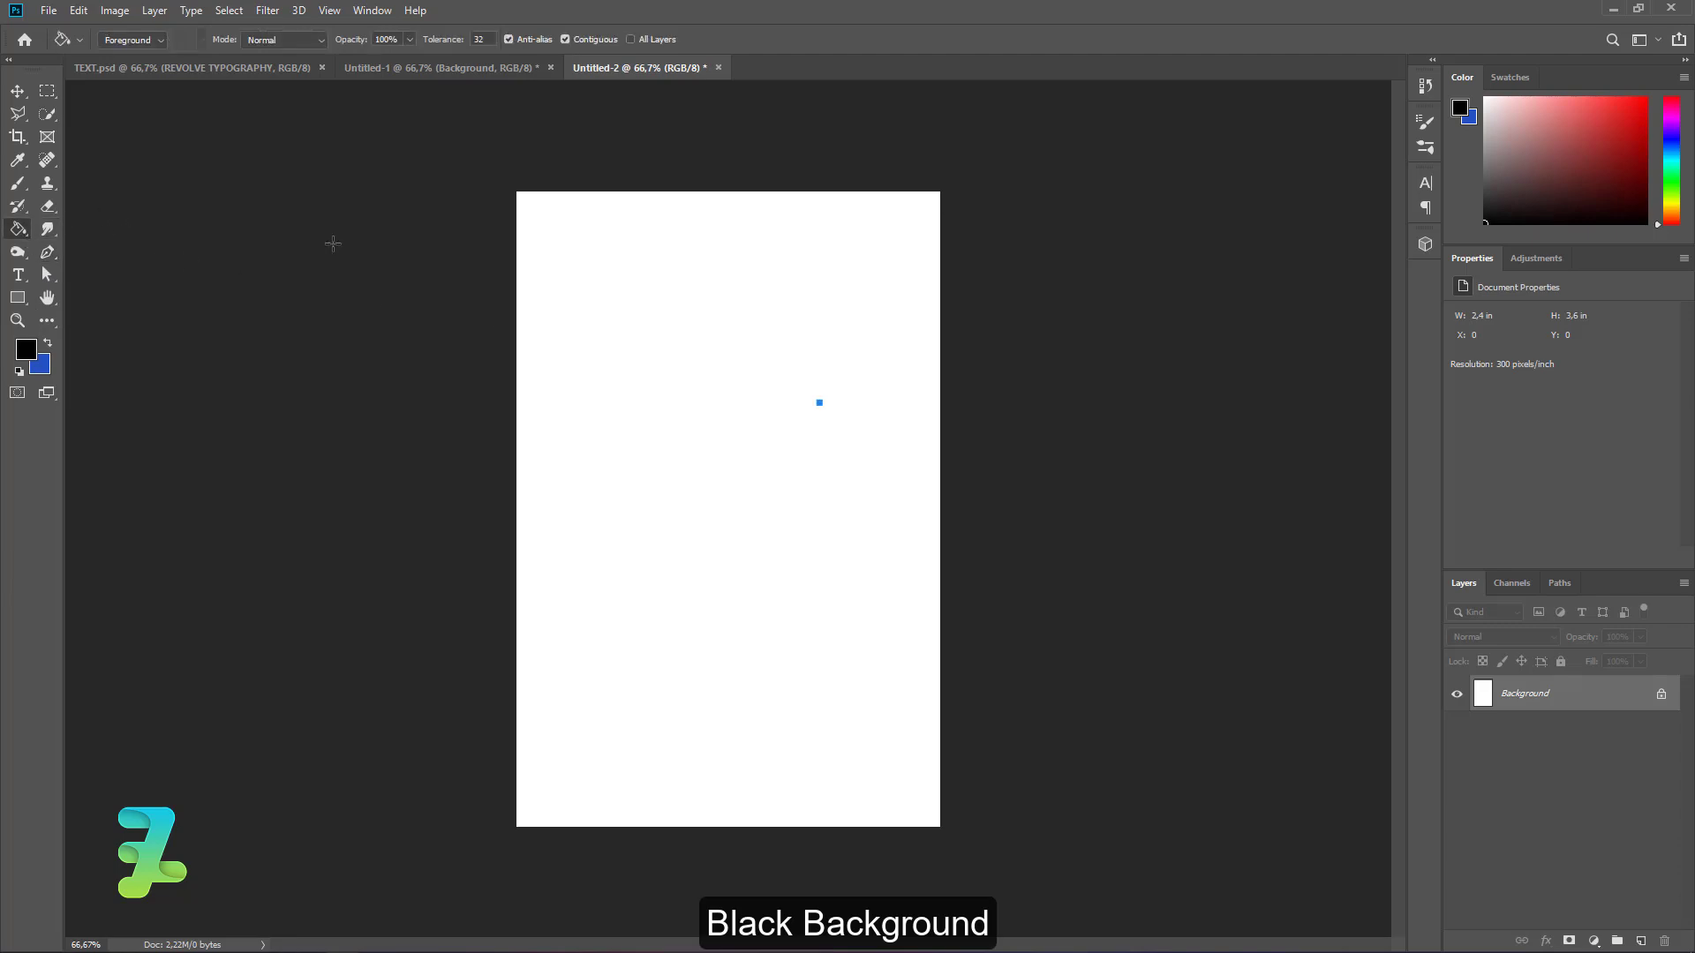
key("alt+BackSpace")
right_click(617, 265)
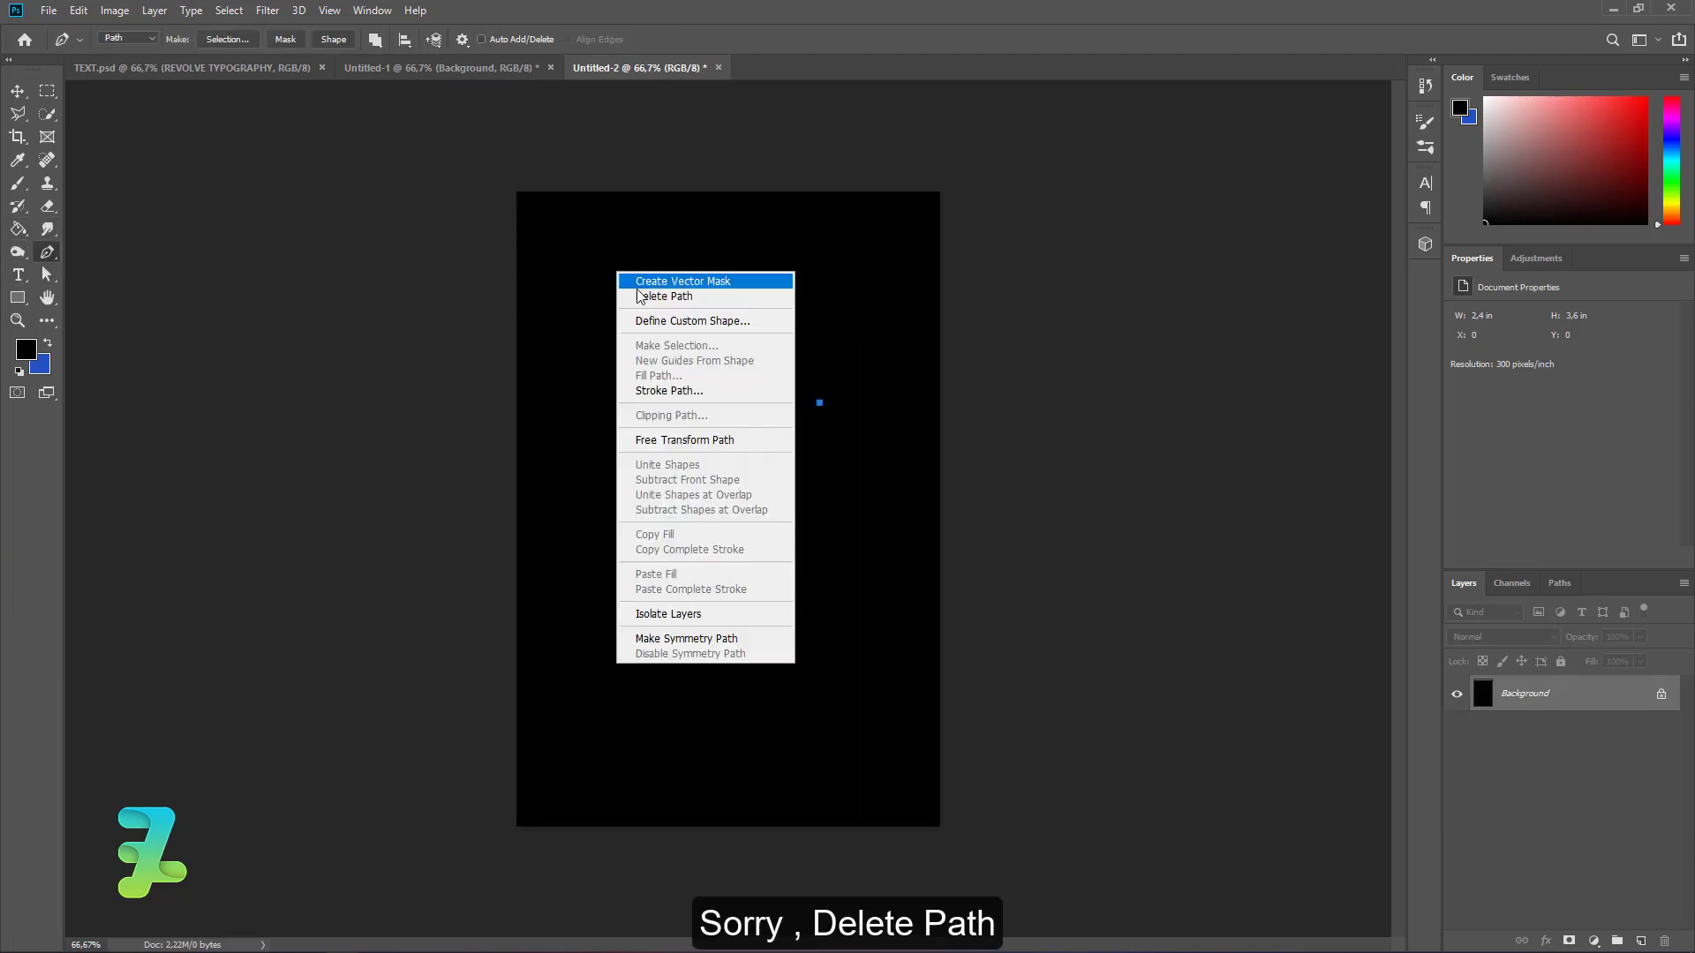
left_click(688, 288)
Move Untitled-1 into its own window and copy its 3D sphere layer onto the black Untitled-2 canvas
left_click(486, 67)
right_click(488, 68)
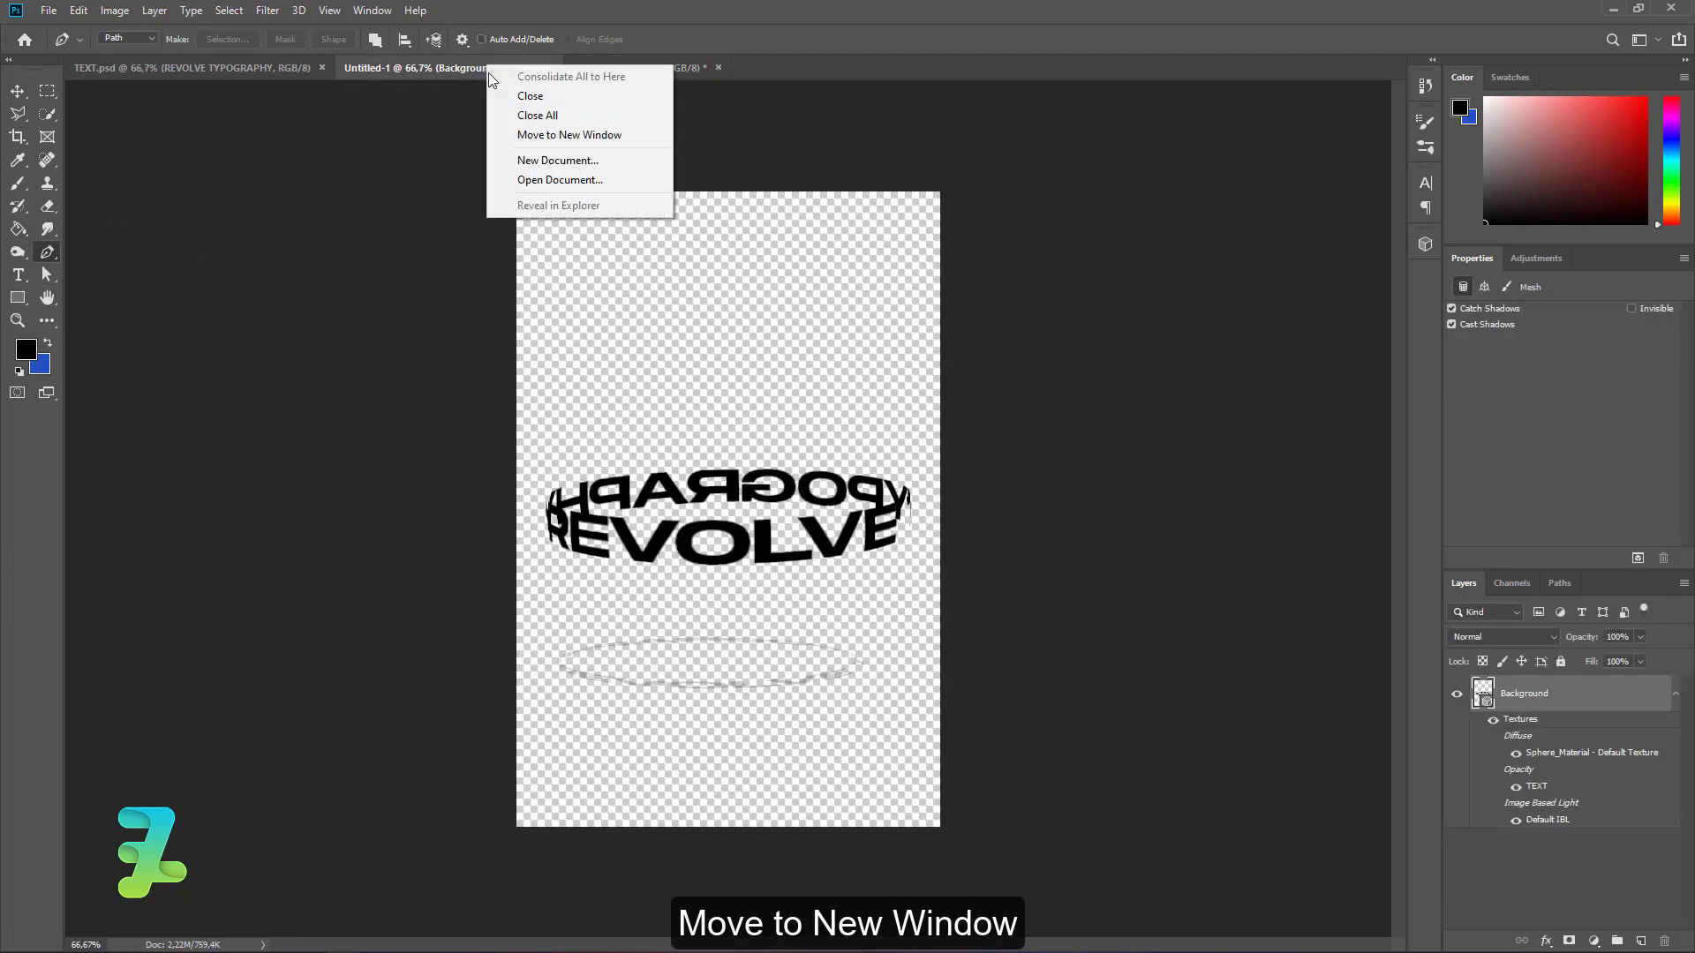
left_click(567, 134)
left_click_drag(1489, 692, 730, 461)
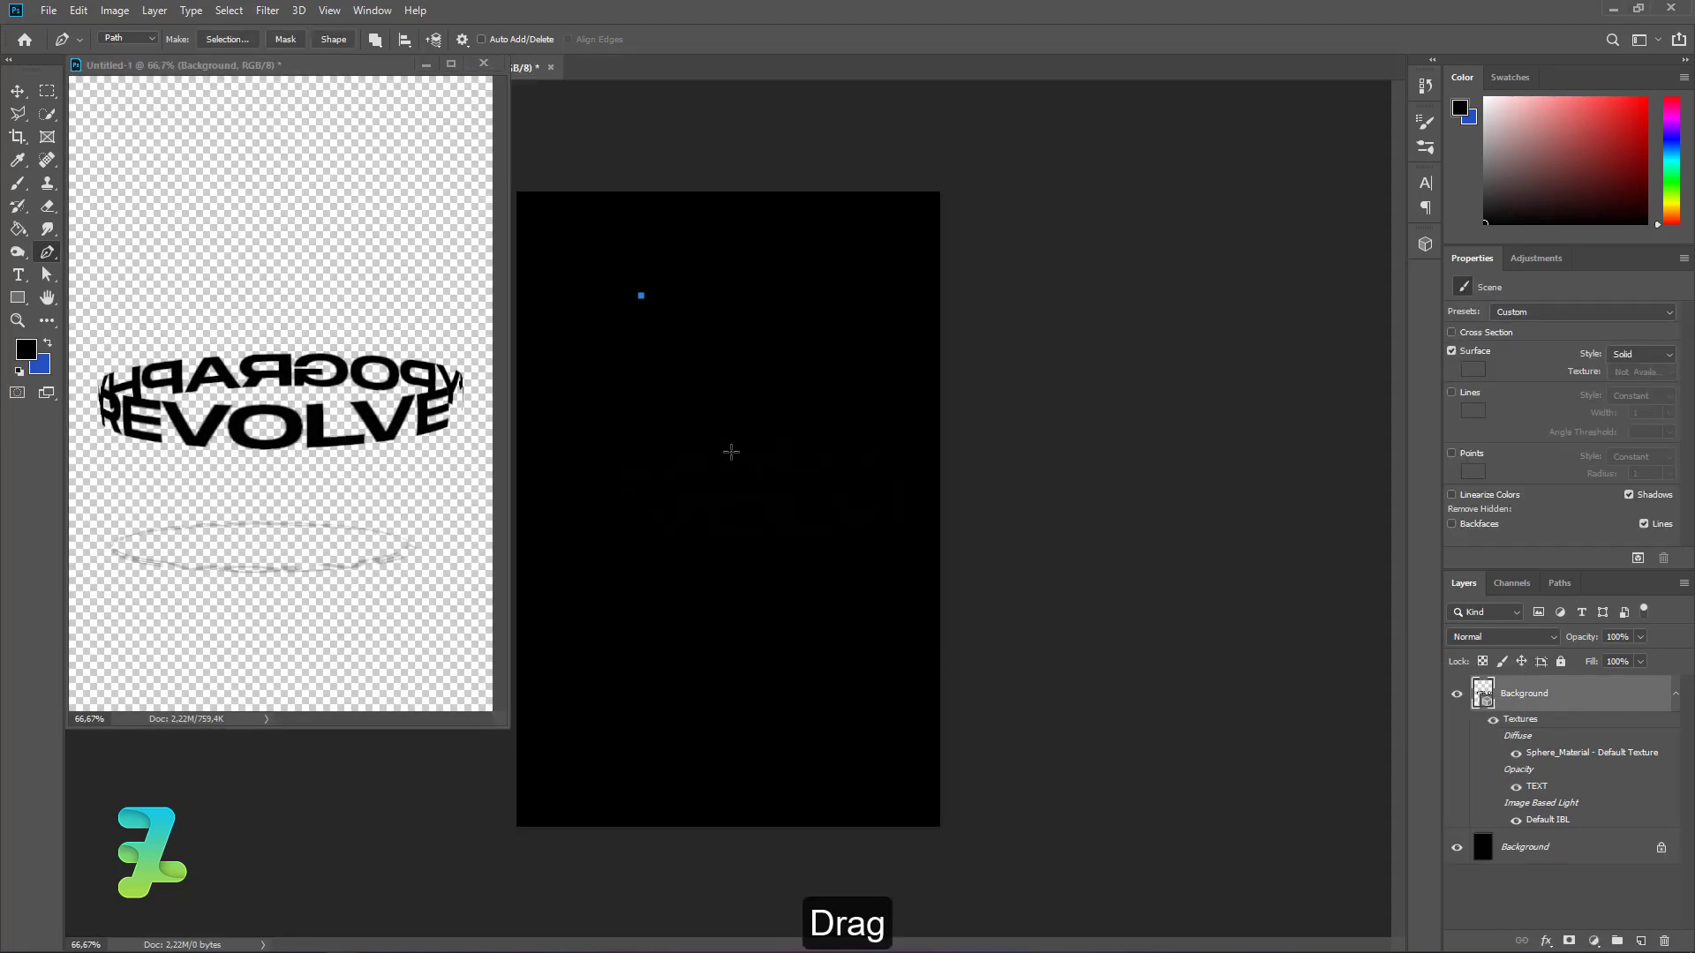
Add a white Color Overlay with Normal blend mode and 100% opacity to the 3D text layer
double_click(1614, 704)
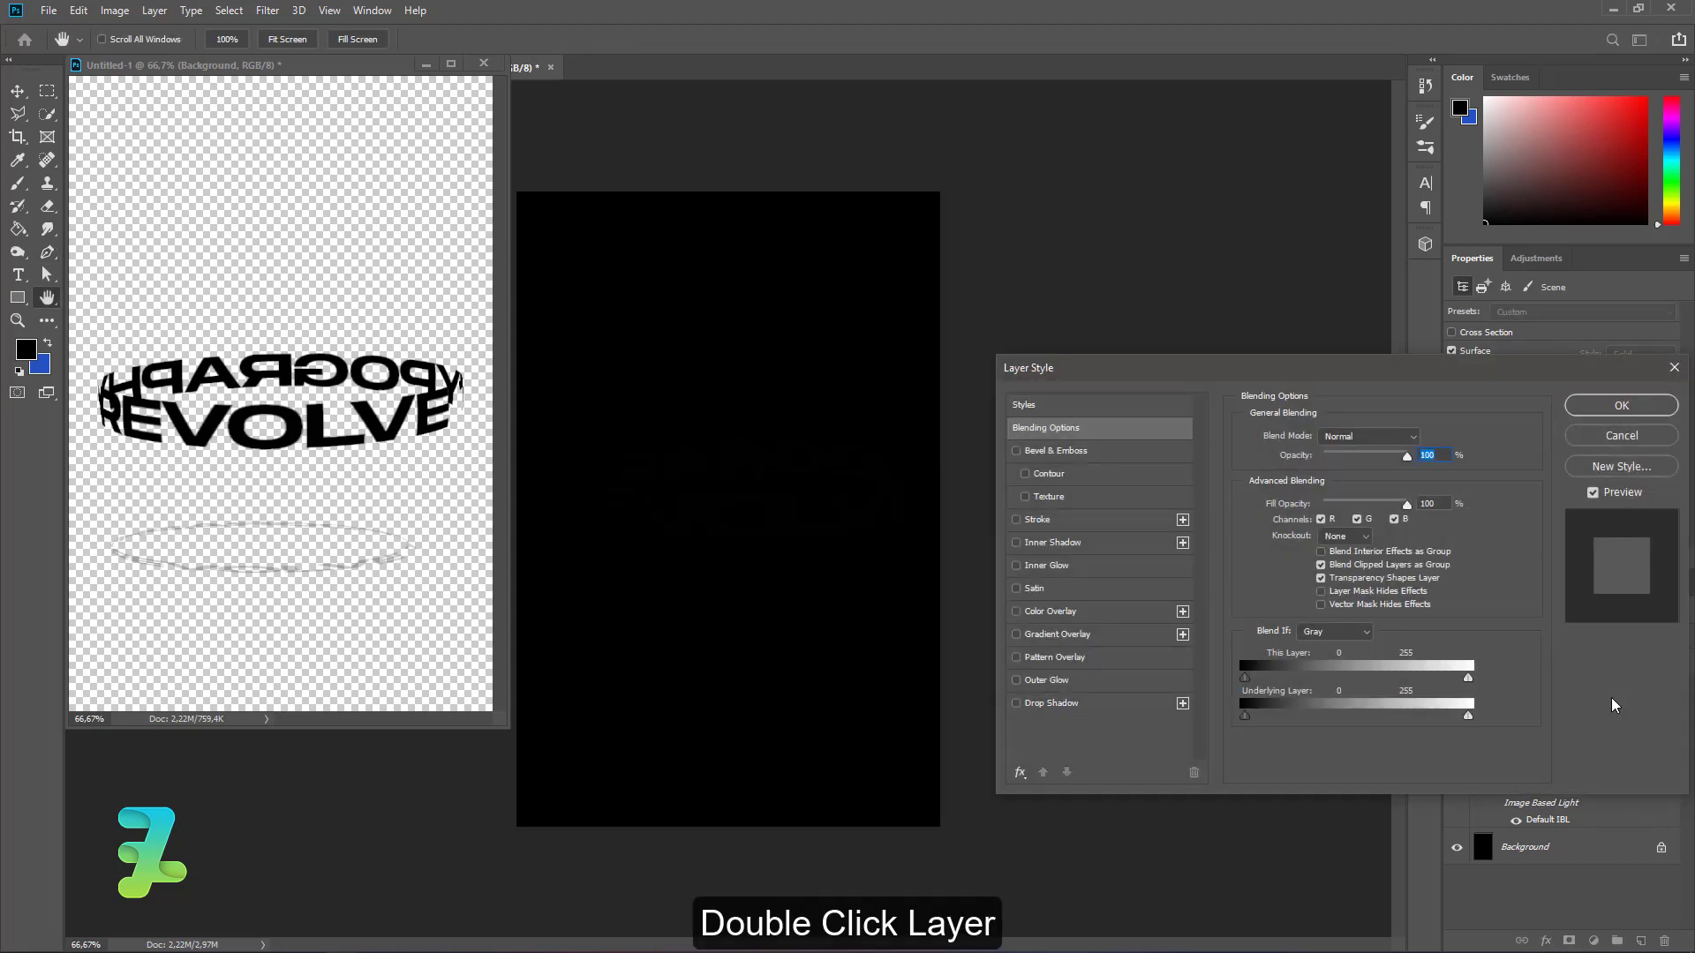
left_click(1016, 611)
left_click(1045, 613)
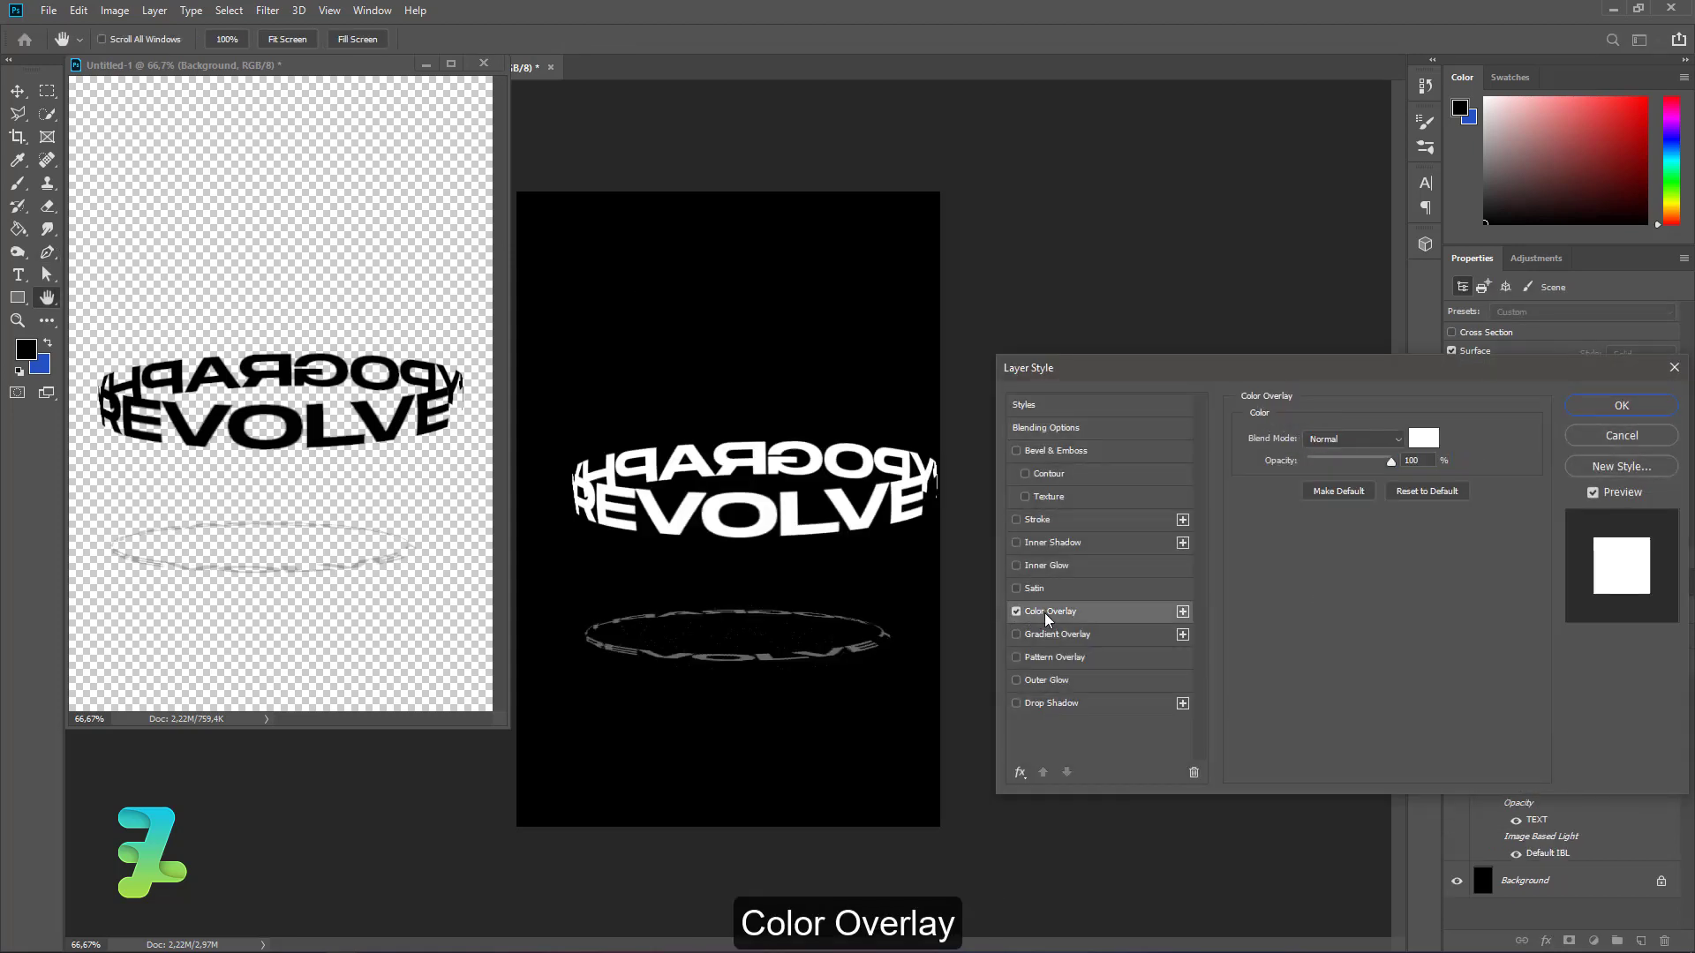
left_click(1622, 408)
key("p")
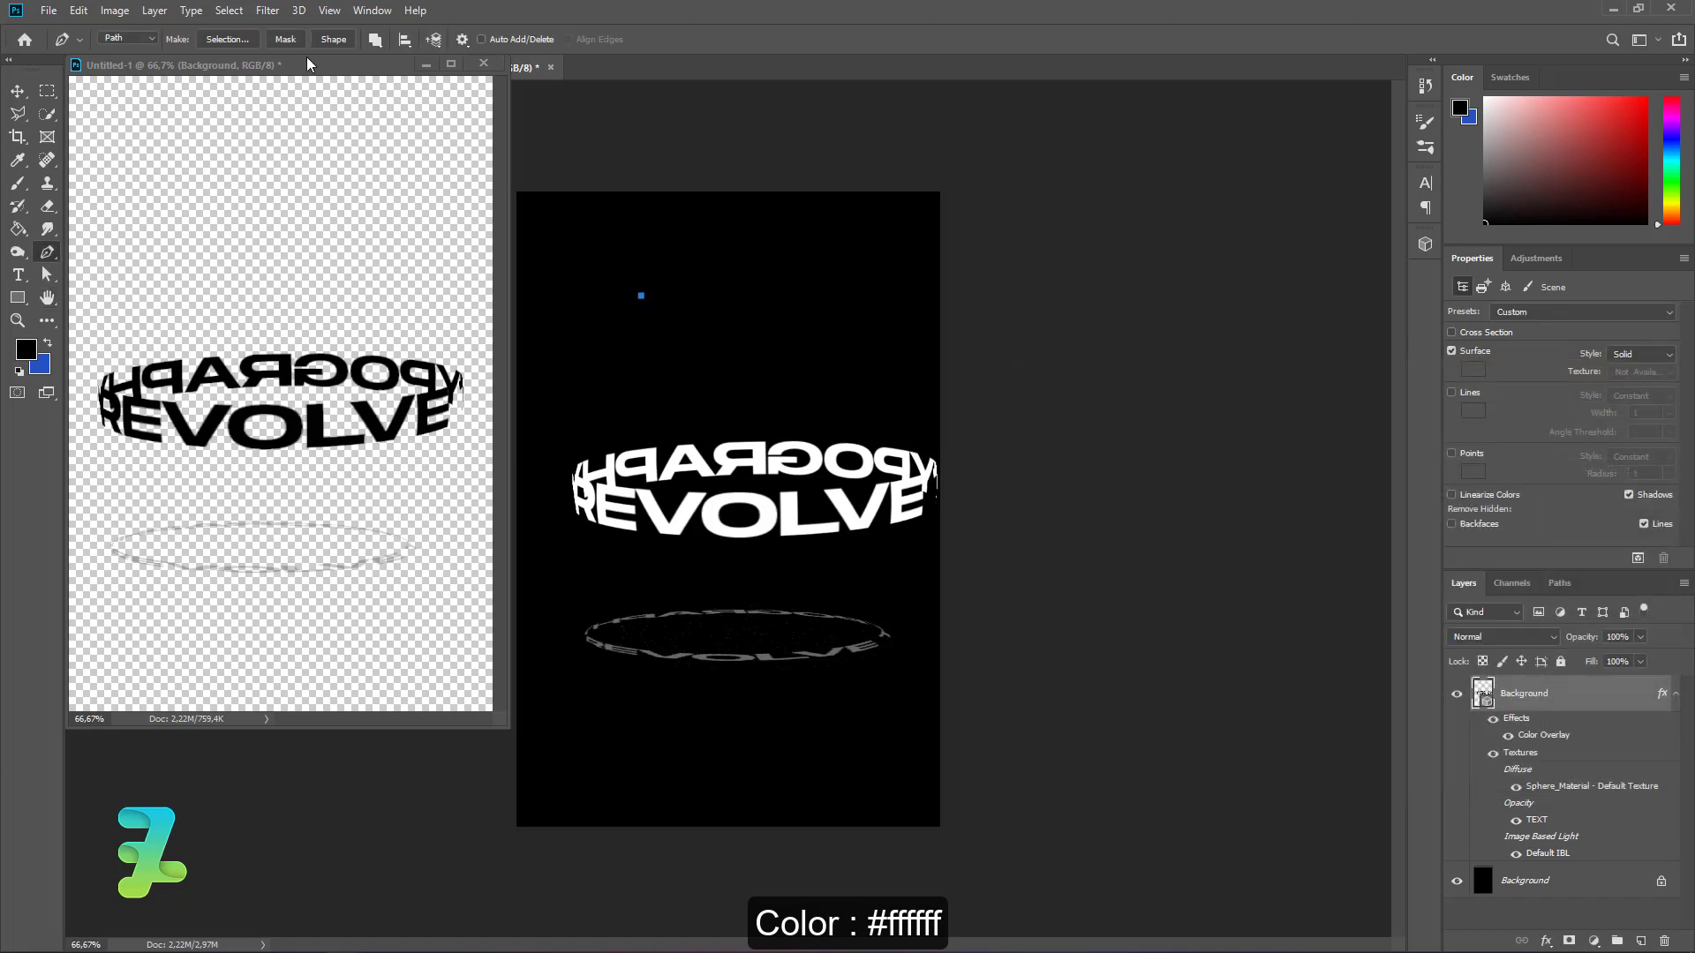
Dock Untitled-1 back among the document tabs and move the text ring in Untitled-2 to the lower part of the canvas
left_click_drag(314, 64, 698, 73)
left_click(383, 75)
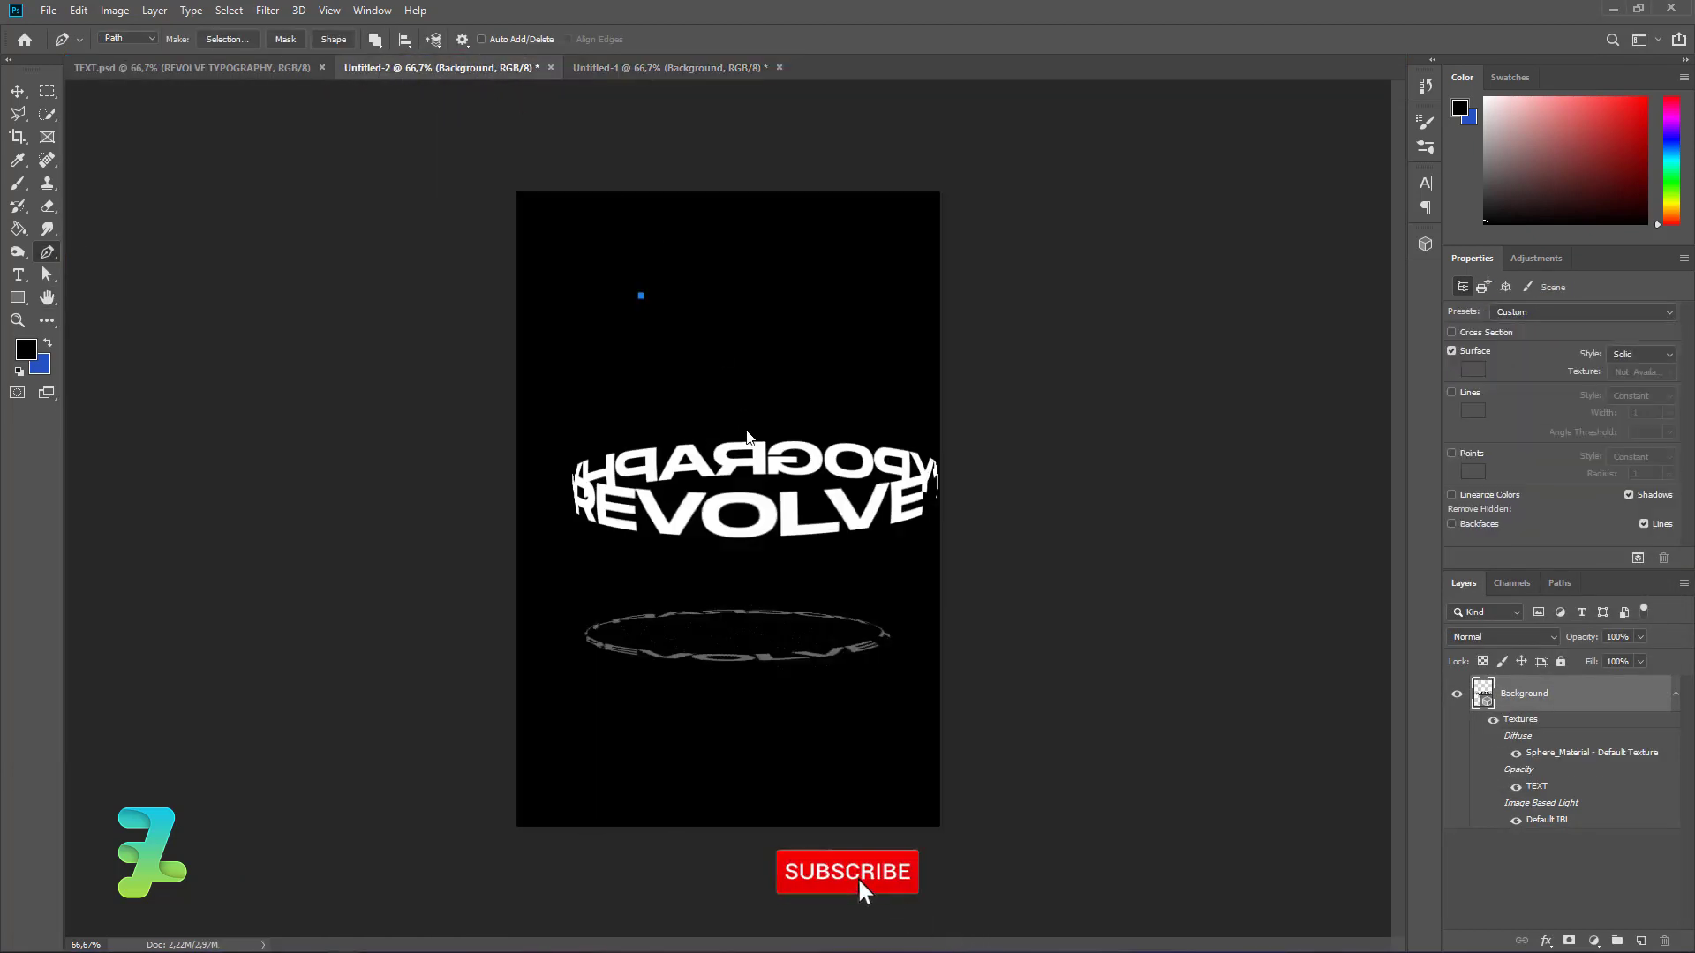
left_click(18, 91)
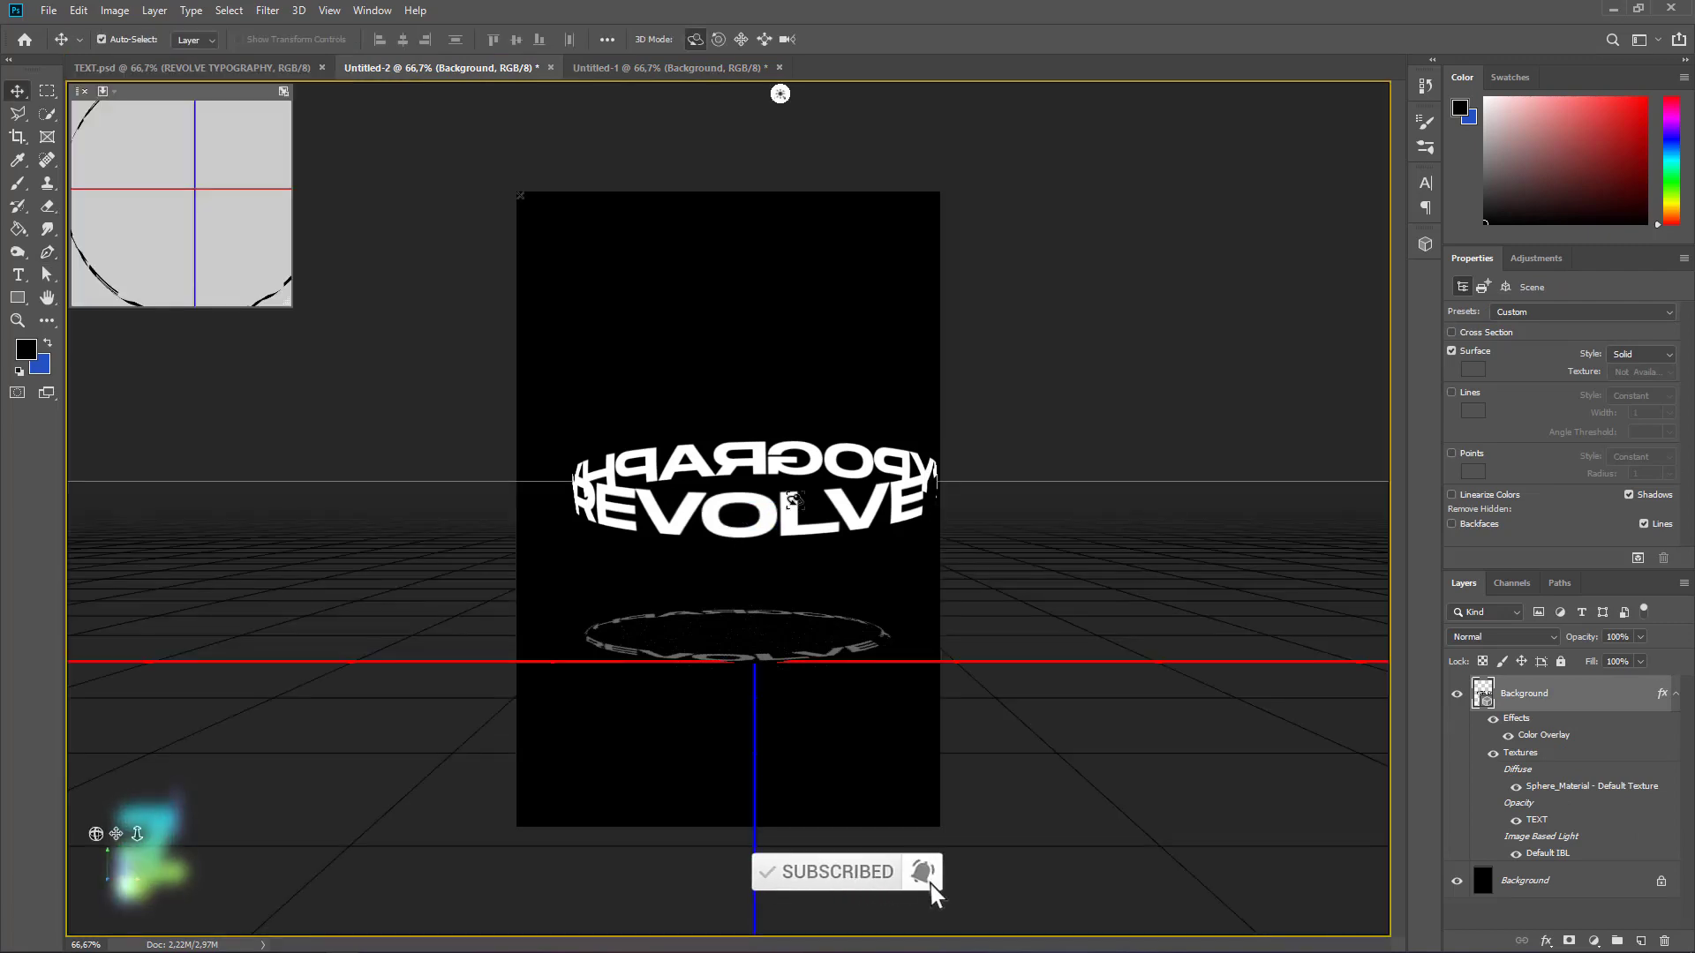
left_click_drag(759, 499, 761, 664)
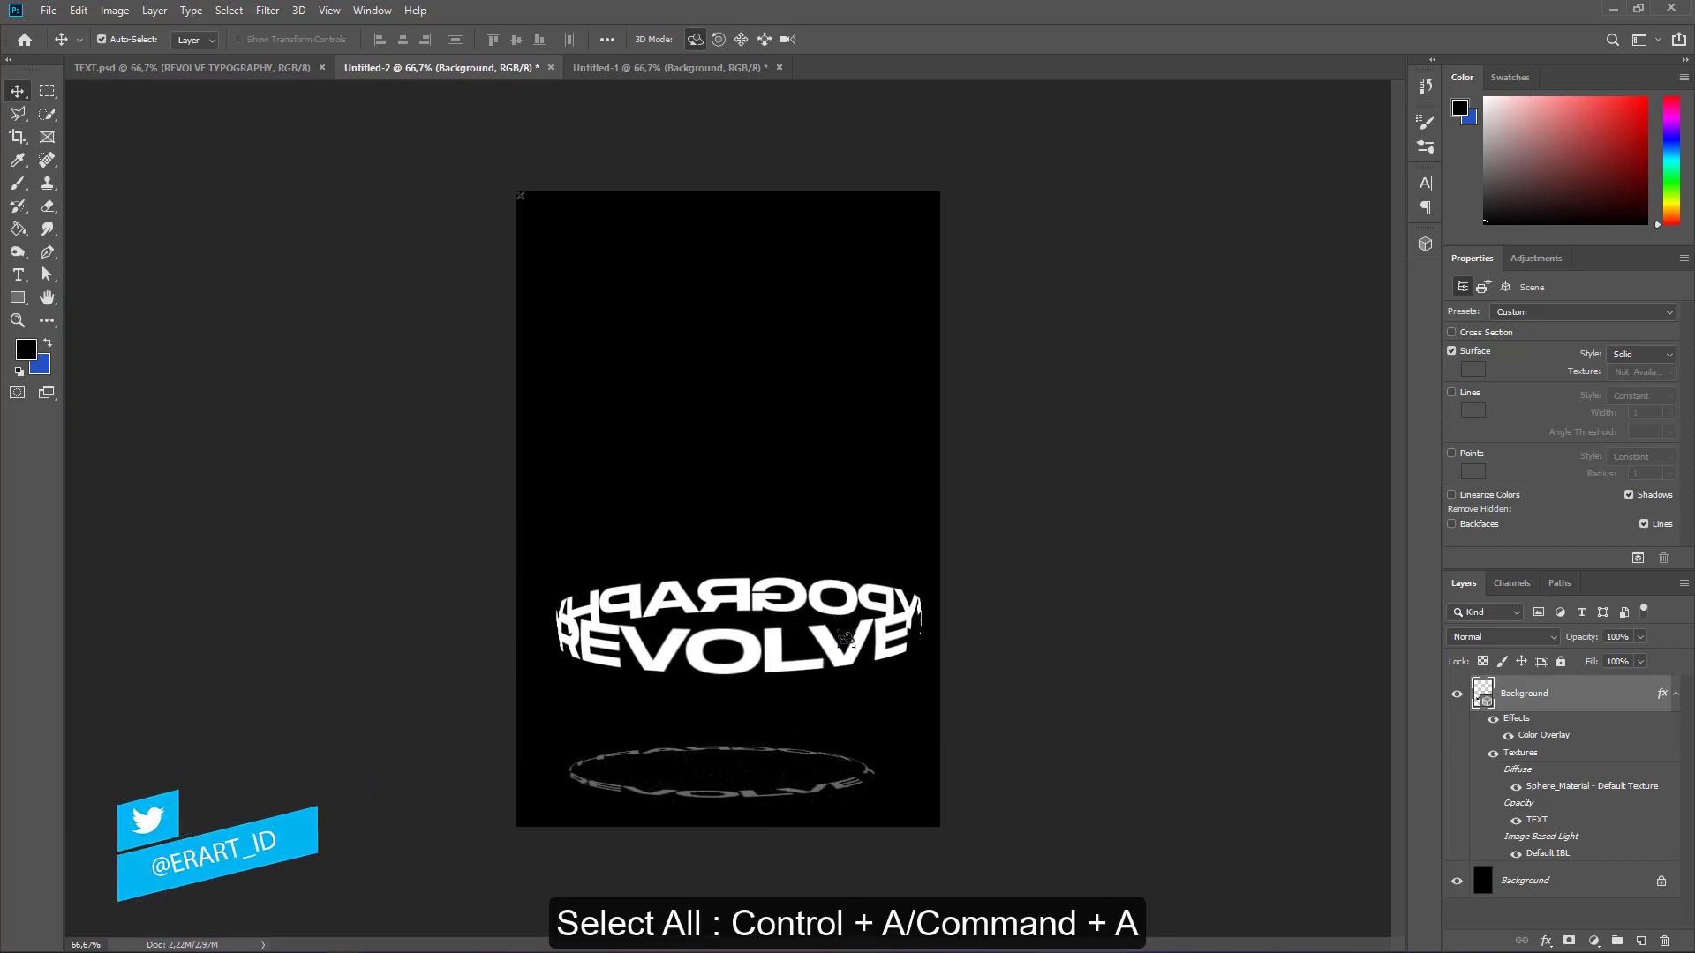
Center the text ring horizontally against a selection of the whole canvas and clear the selection
key("ctrl+a")
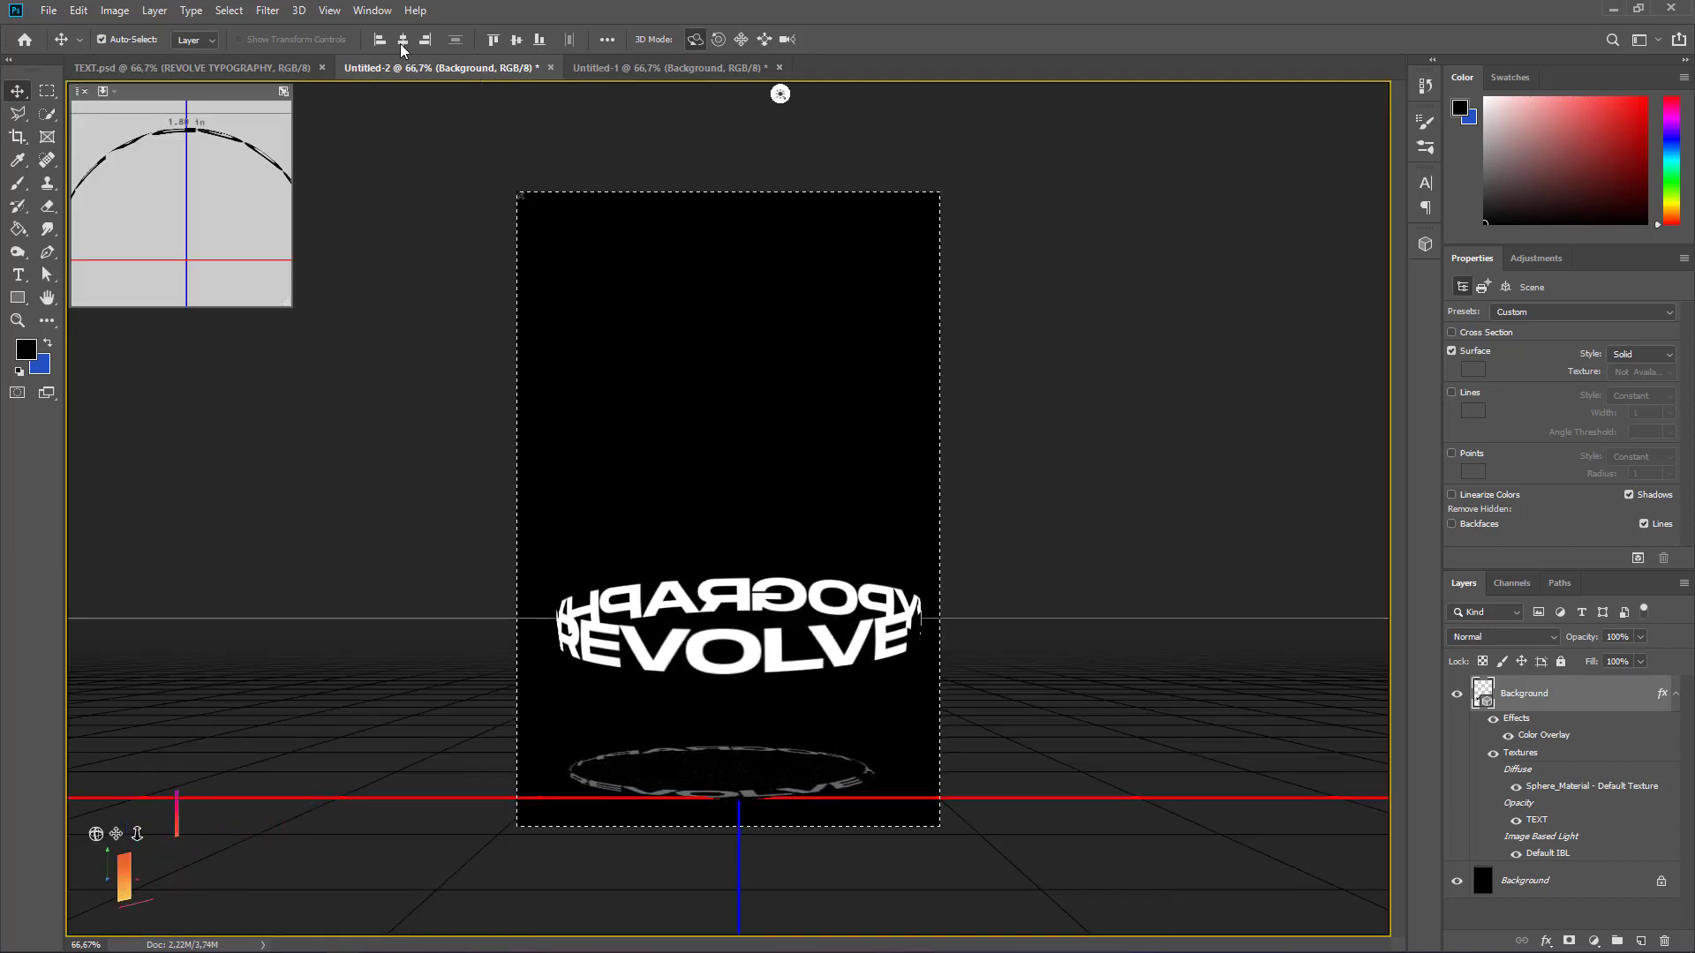
left_click(400, 41)
key("ctrl+d")
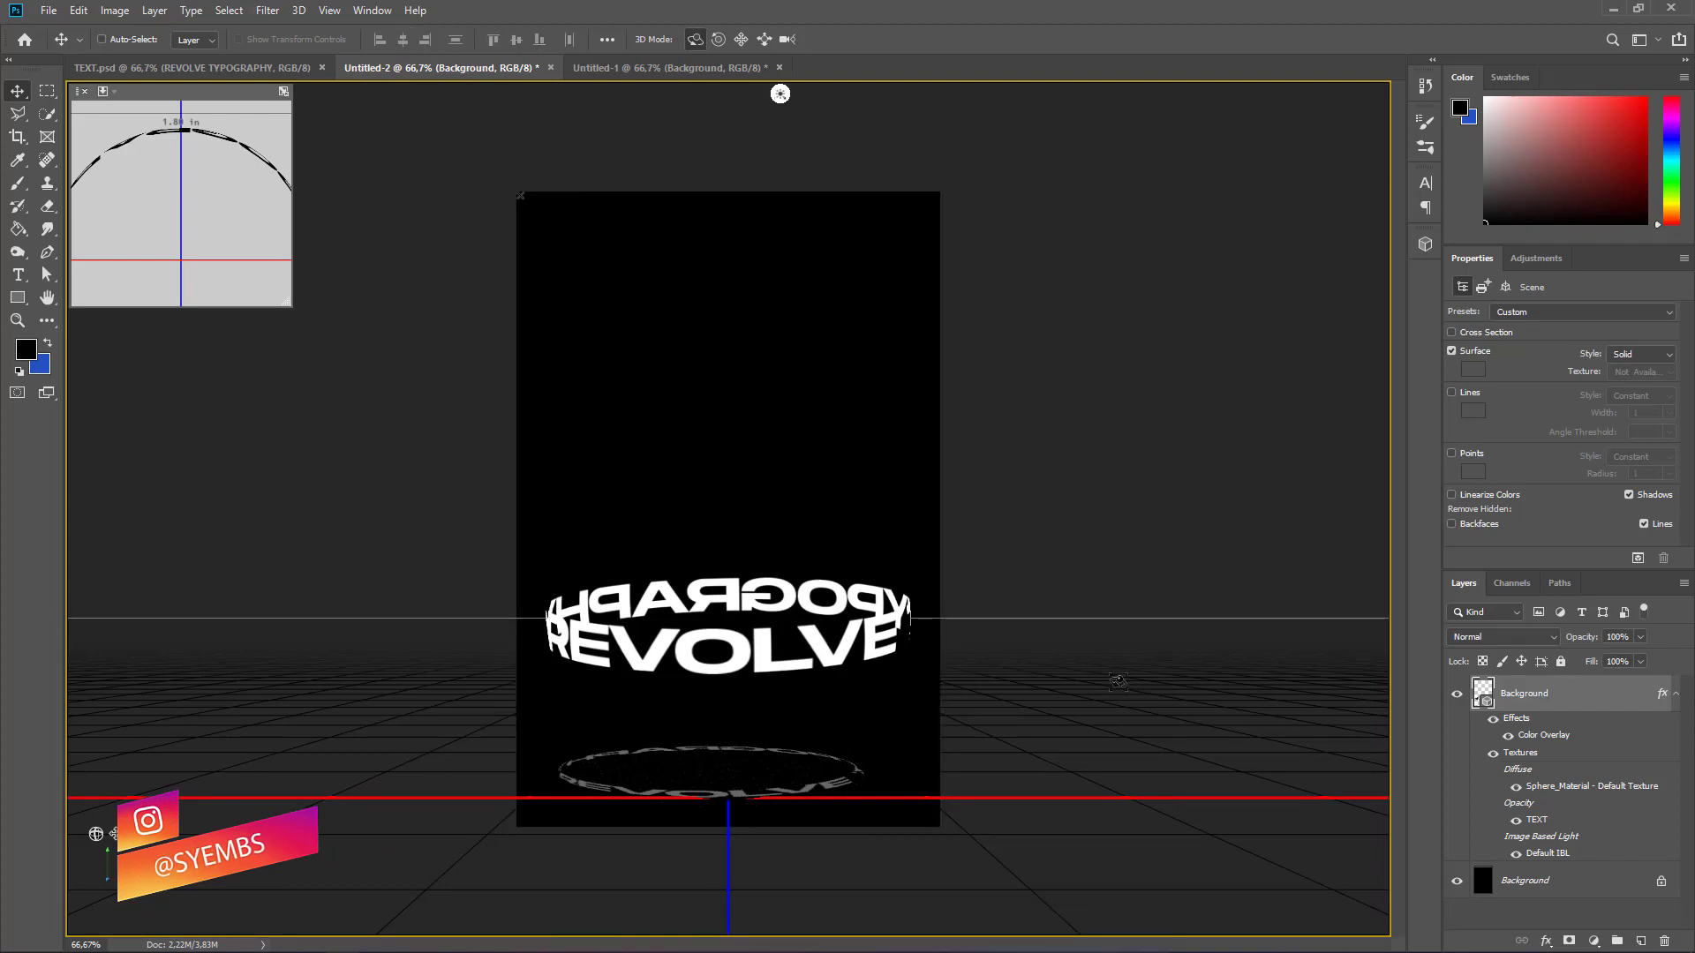
Duplicate the 3D text layer and move the copy directly above the original ring
key("ctrl+j")
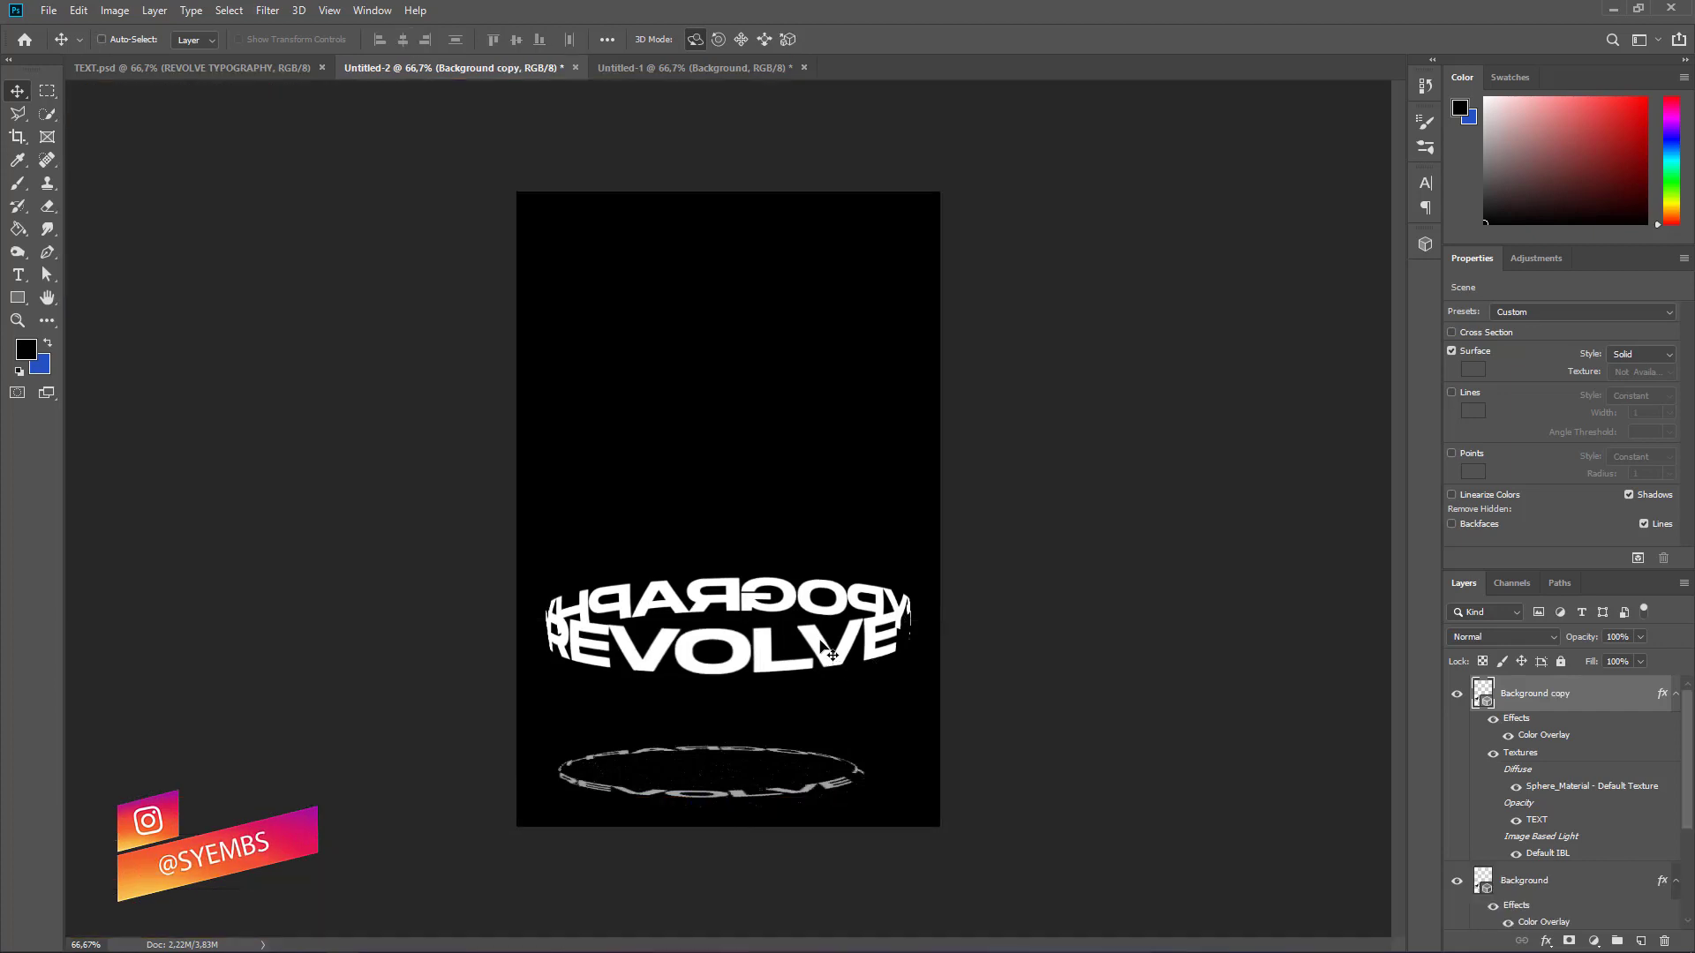
left_click_drag(821, 642, 827, 546)
Hide the shadow of Background copy with an inverted layer mask made from a rectangular marquee around the overlapping lower area
key("m")
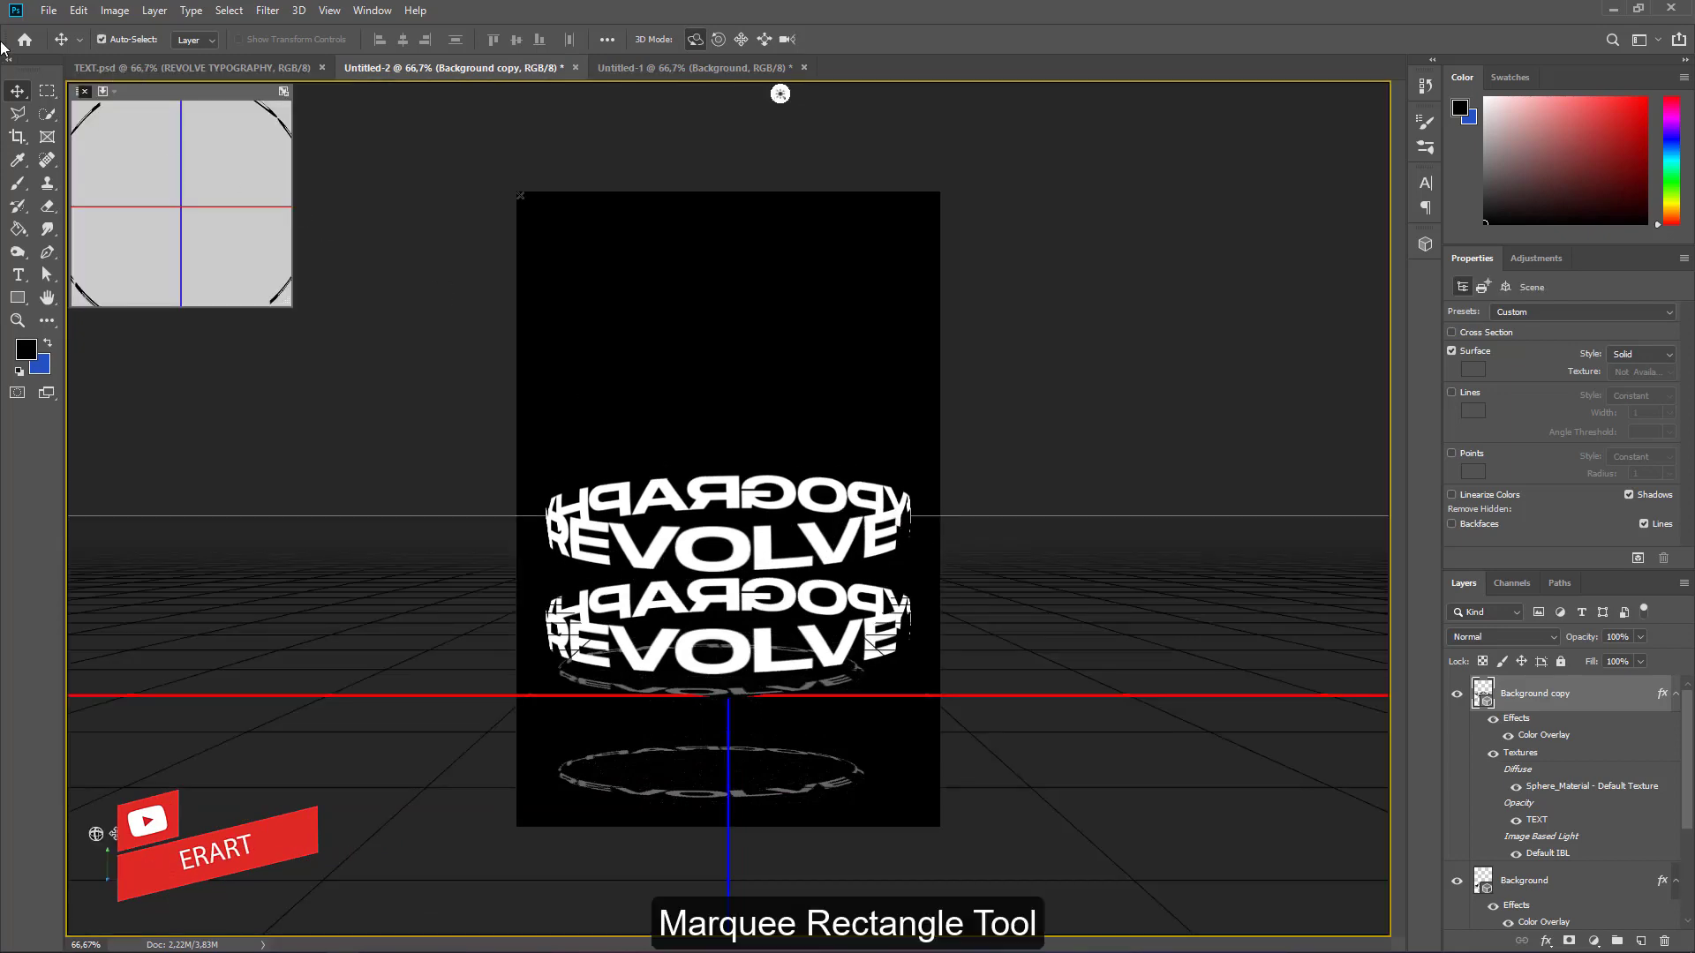
left_click_drag(919, 703, 436, 591)
left_click(1570, 942)
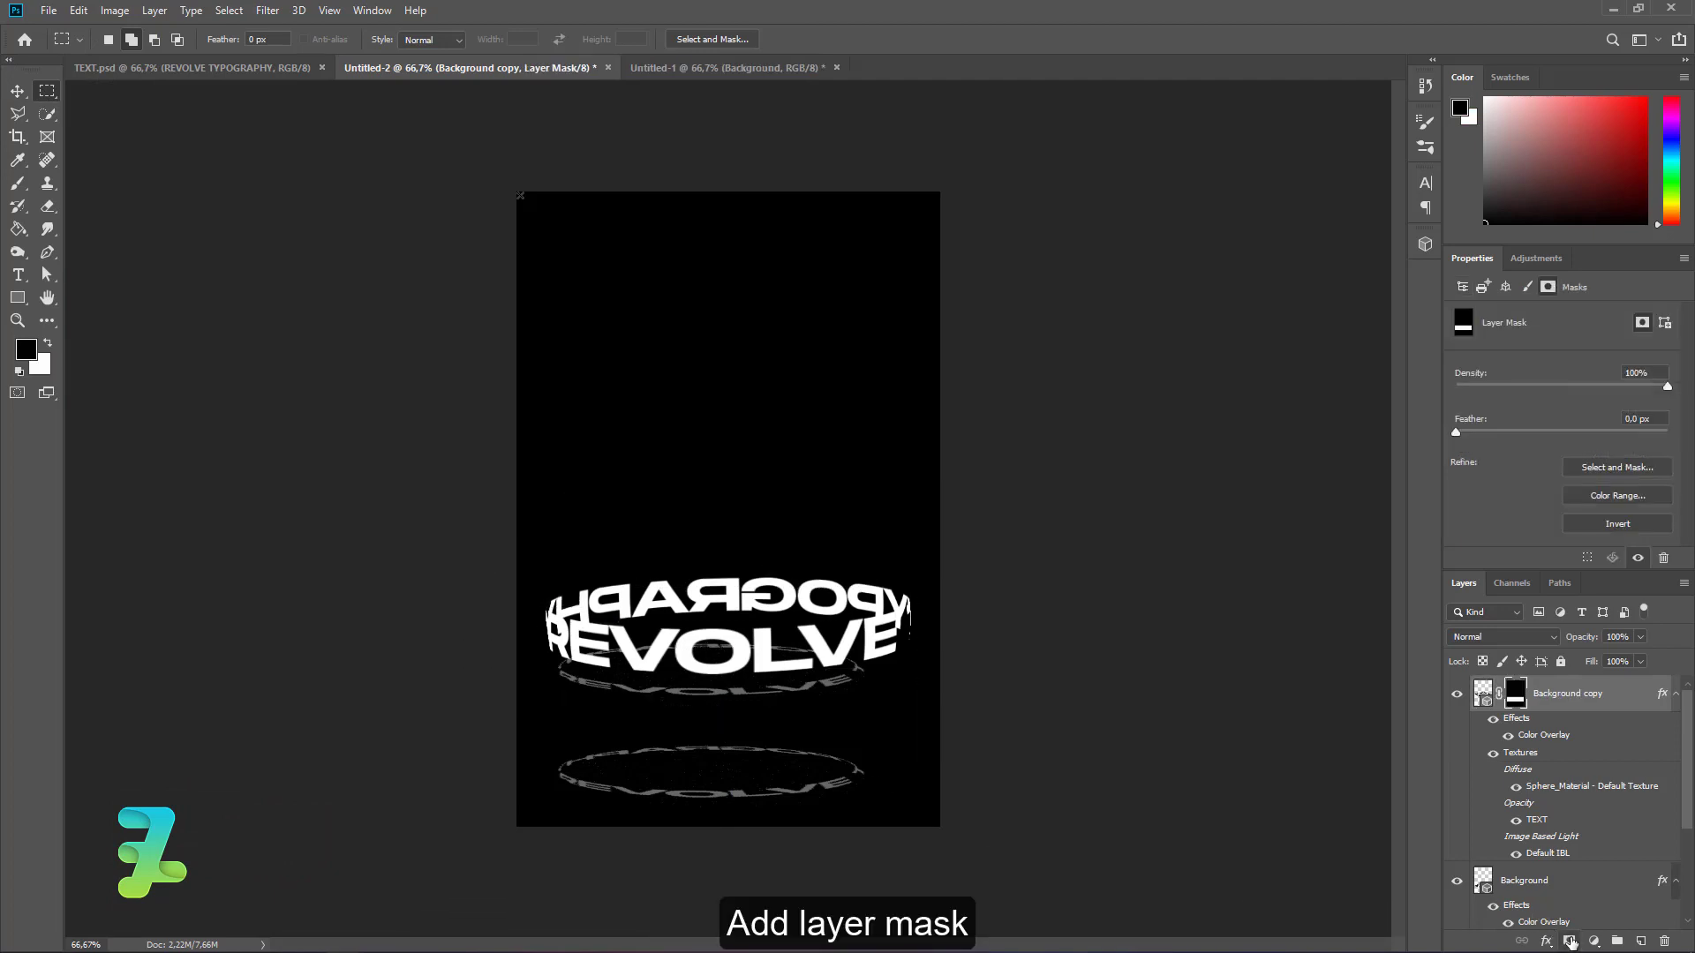
key("ctrl+i")
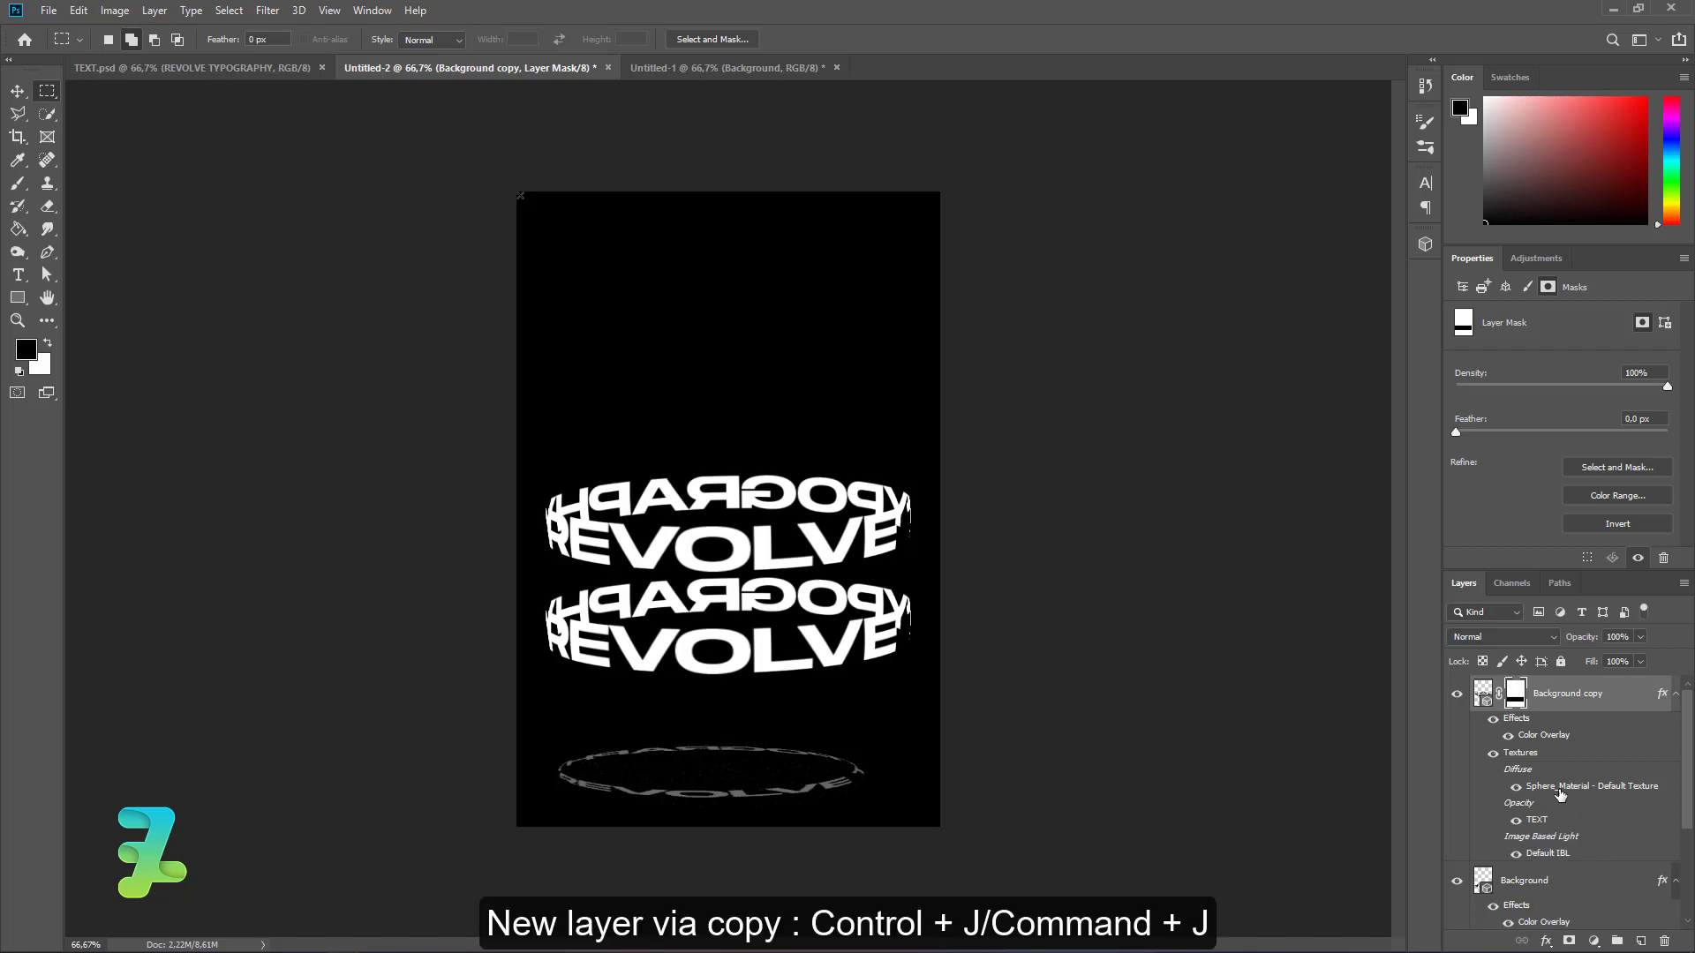
Duplicate the masked ring as Background copy 2, 3 and 4, stacking copies 3 and 4 upward as the third and fourth rings
key("ctrl+j")
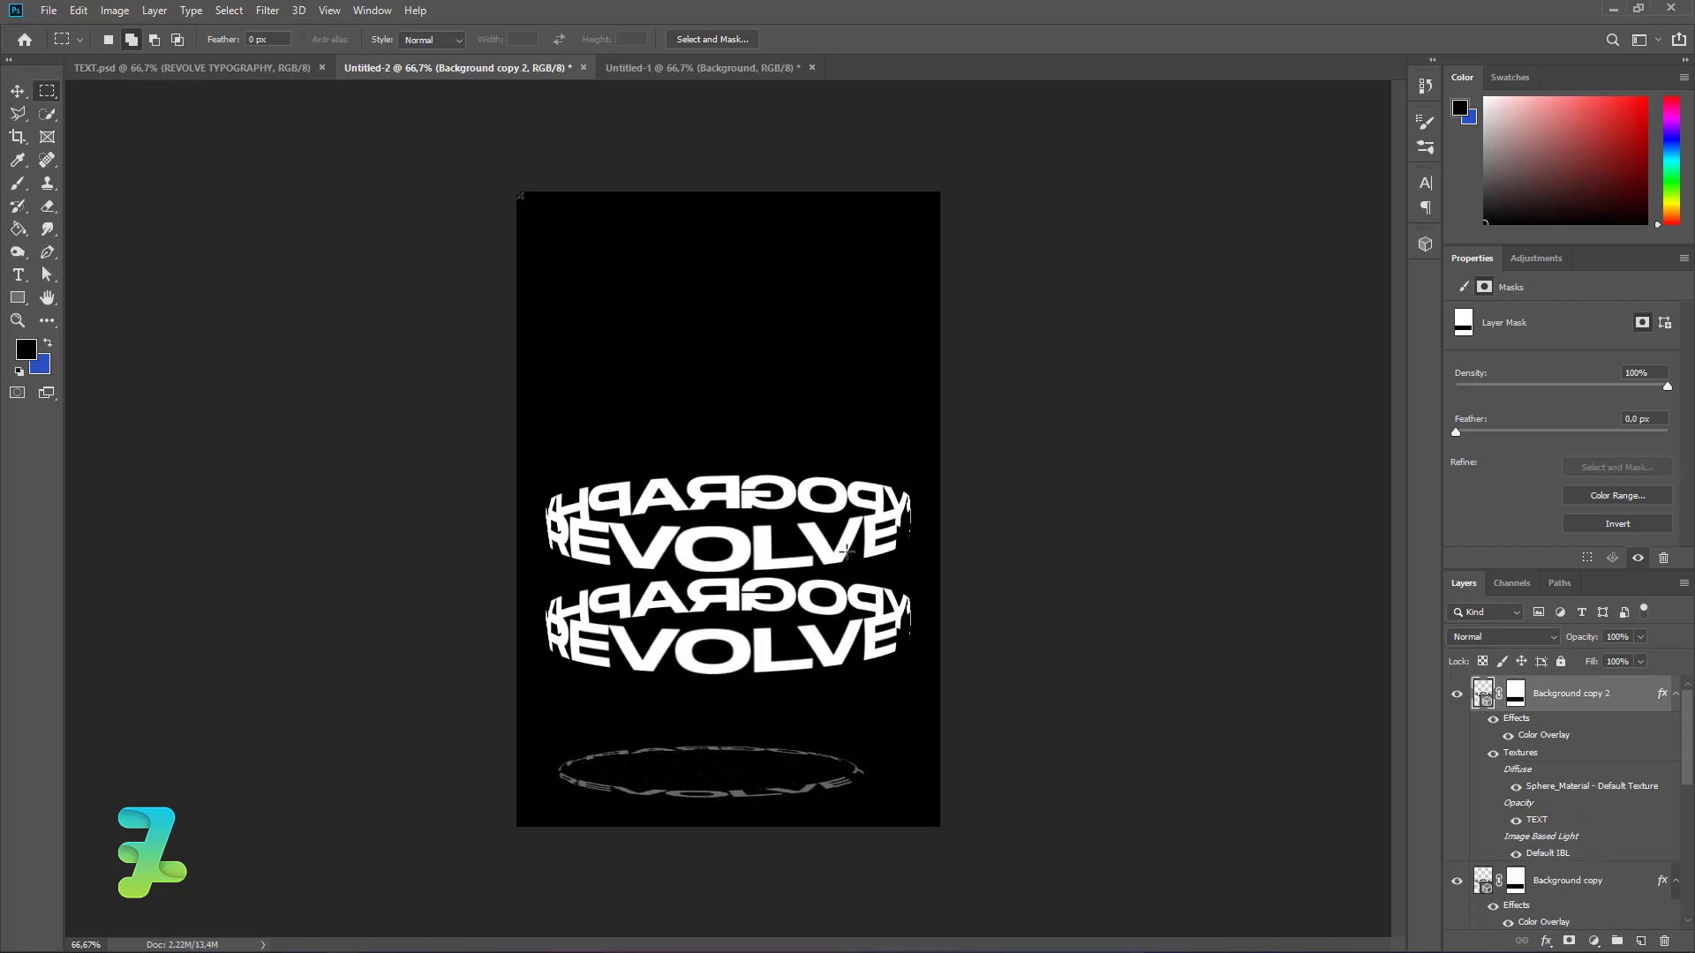
left_click(18, 91)
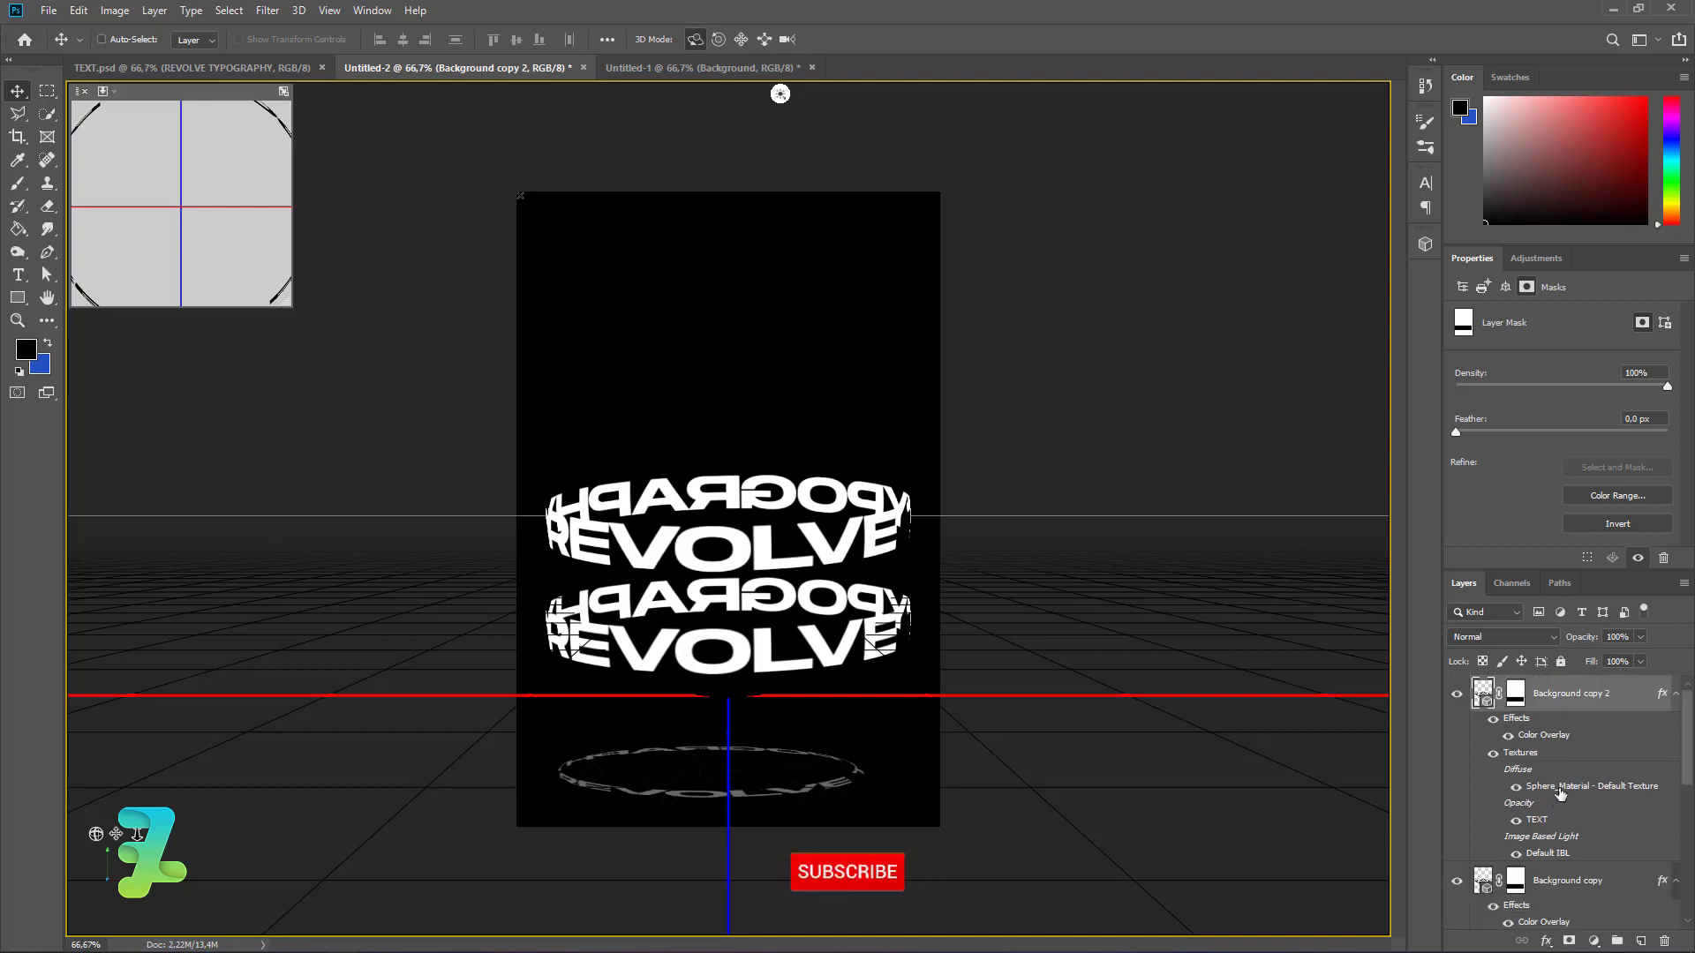
key("ctrl+j")
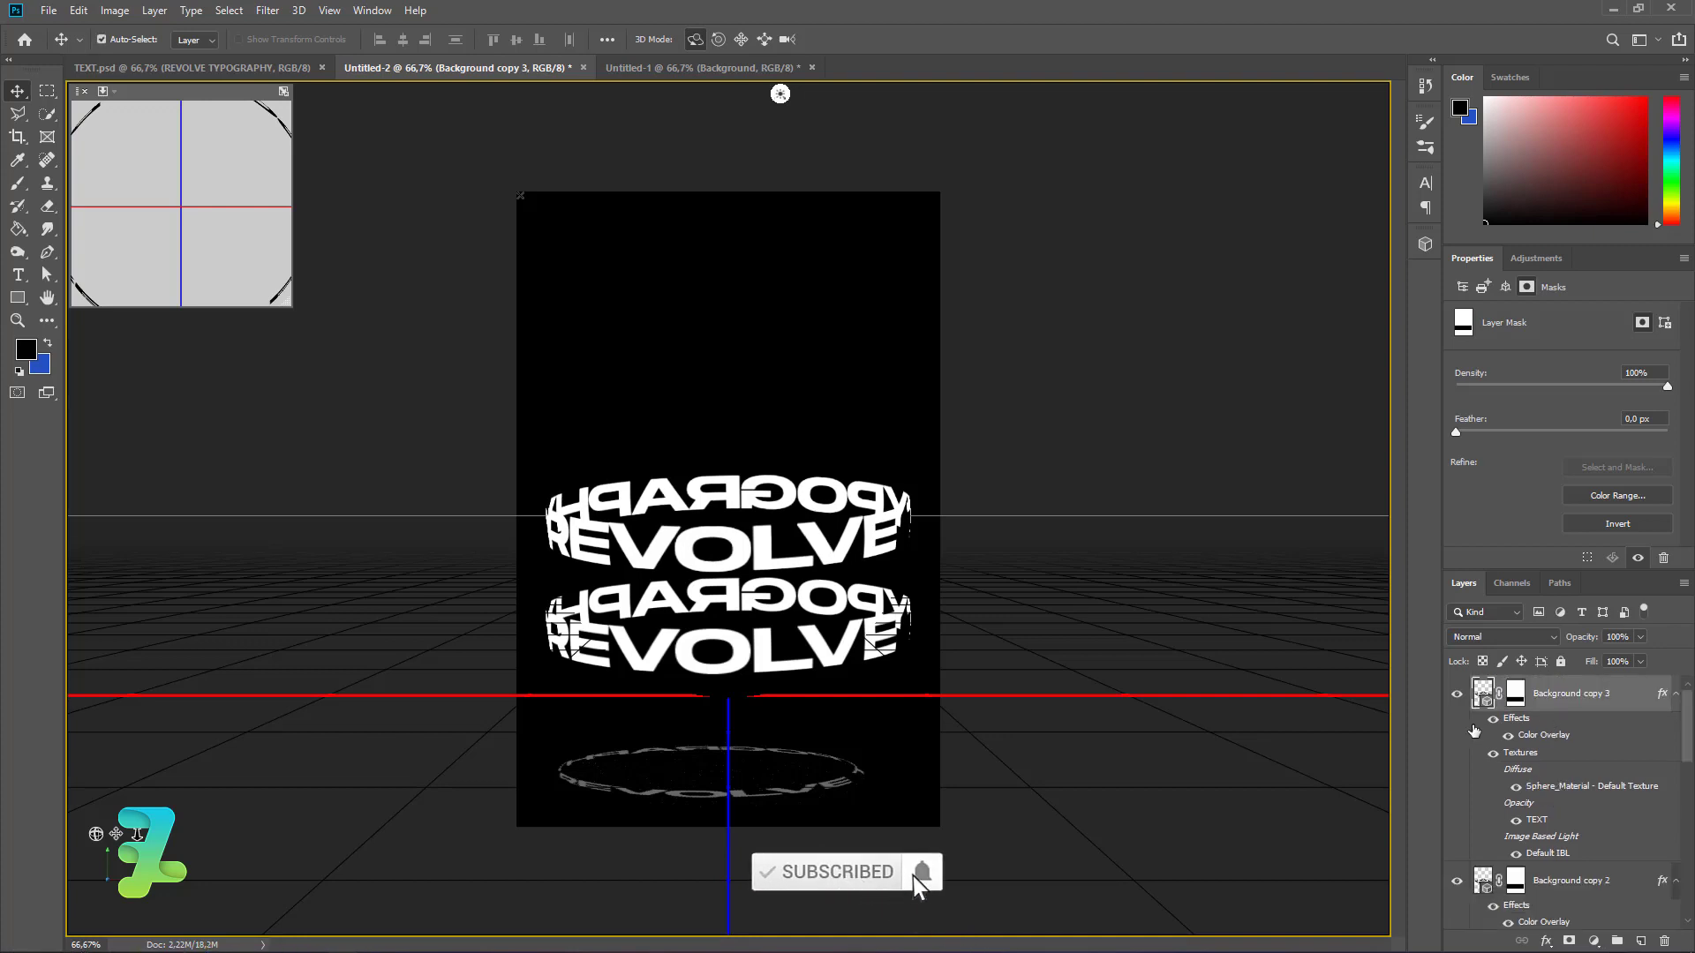
left_click_drag(821, 560, 813, 450)
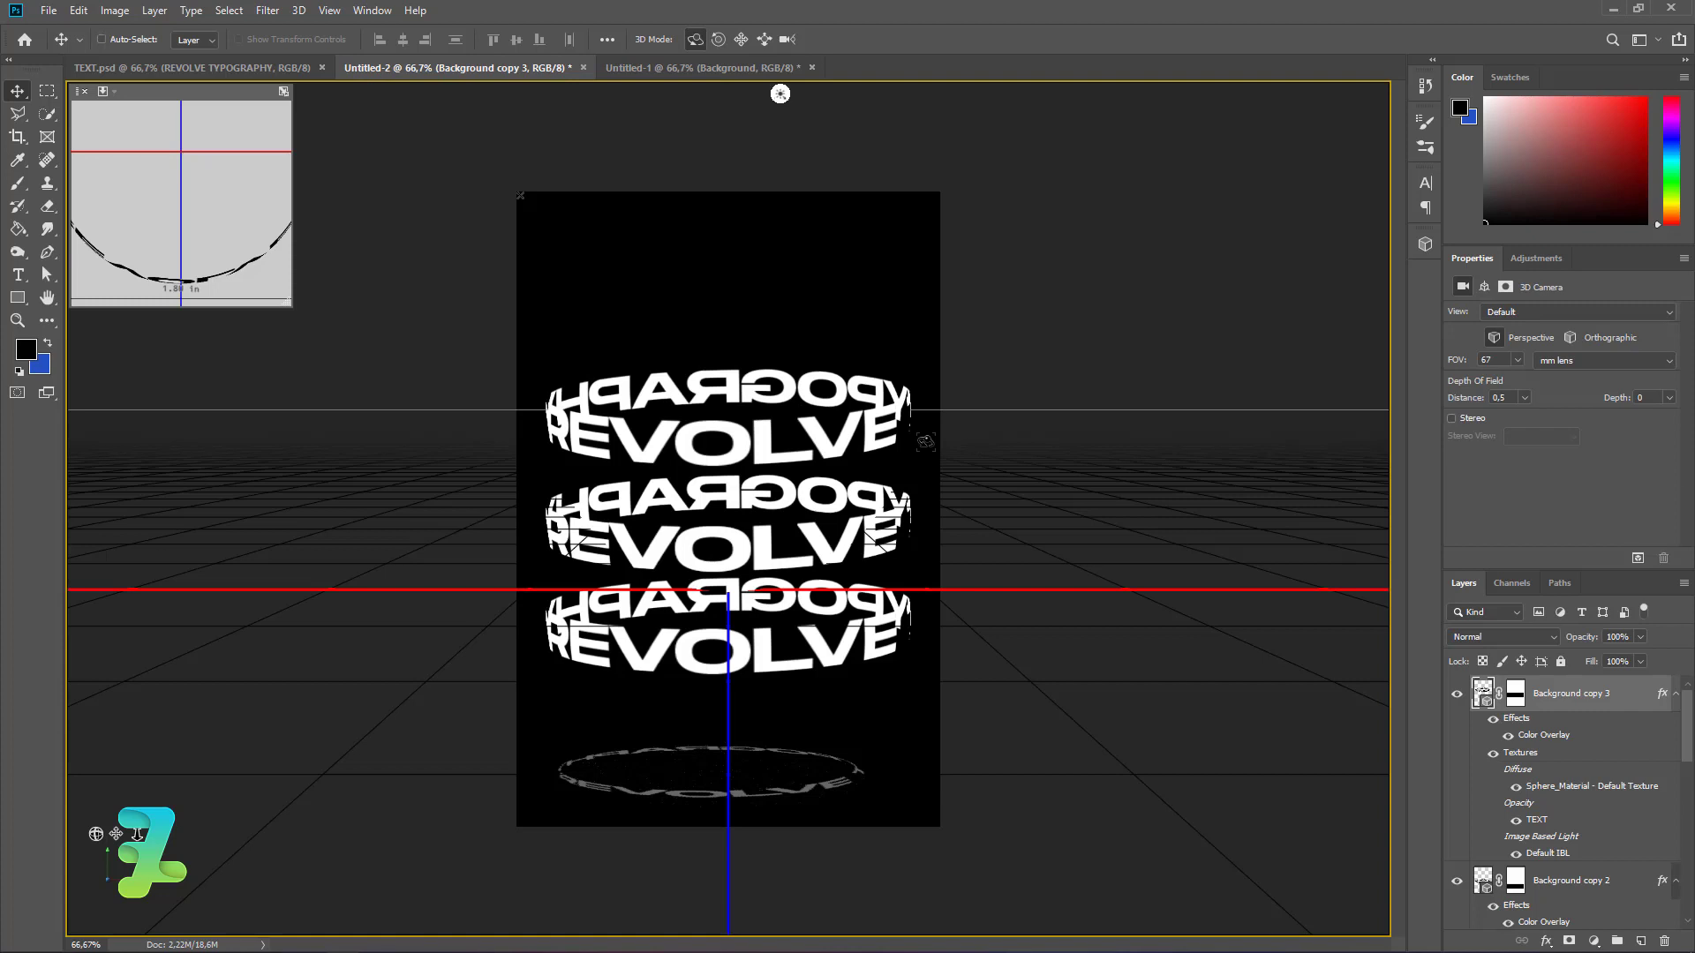
key("ctrl+j")
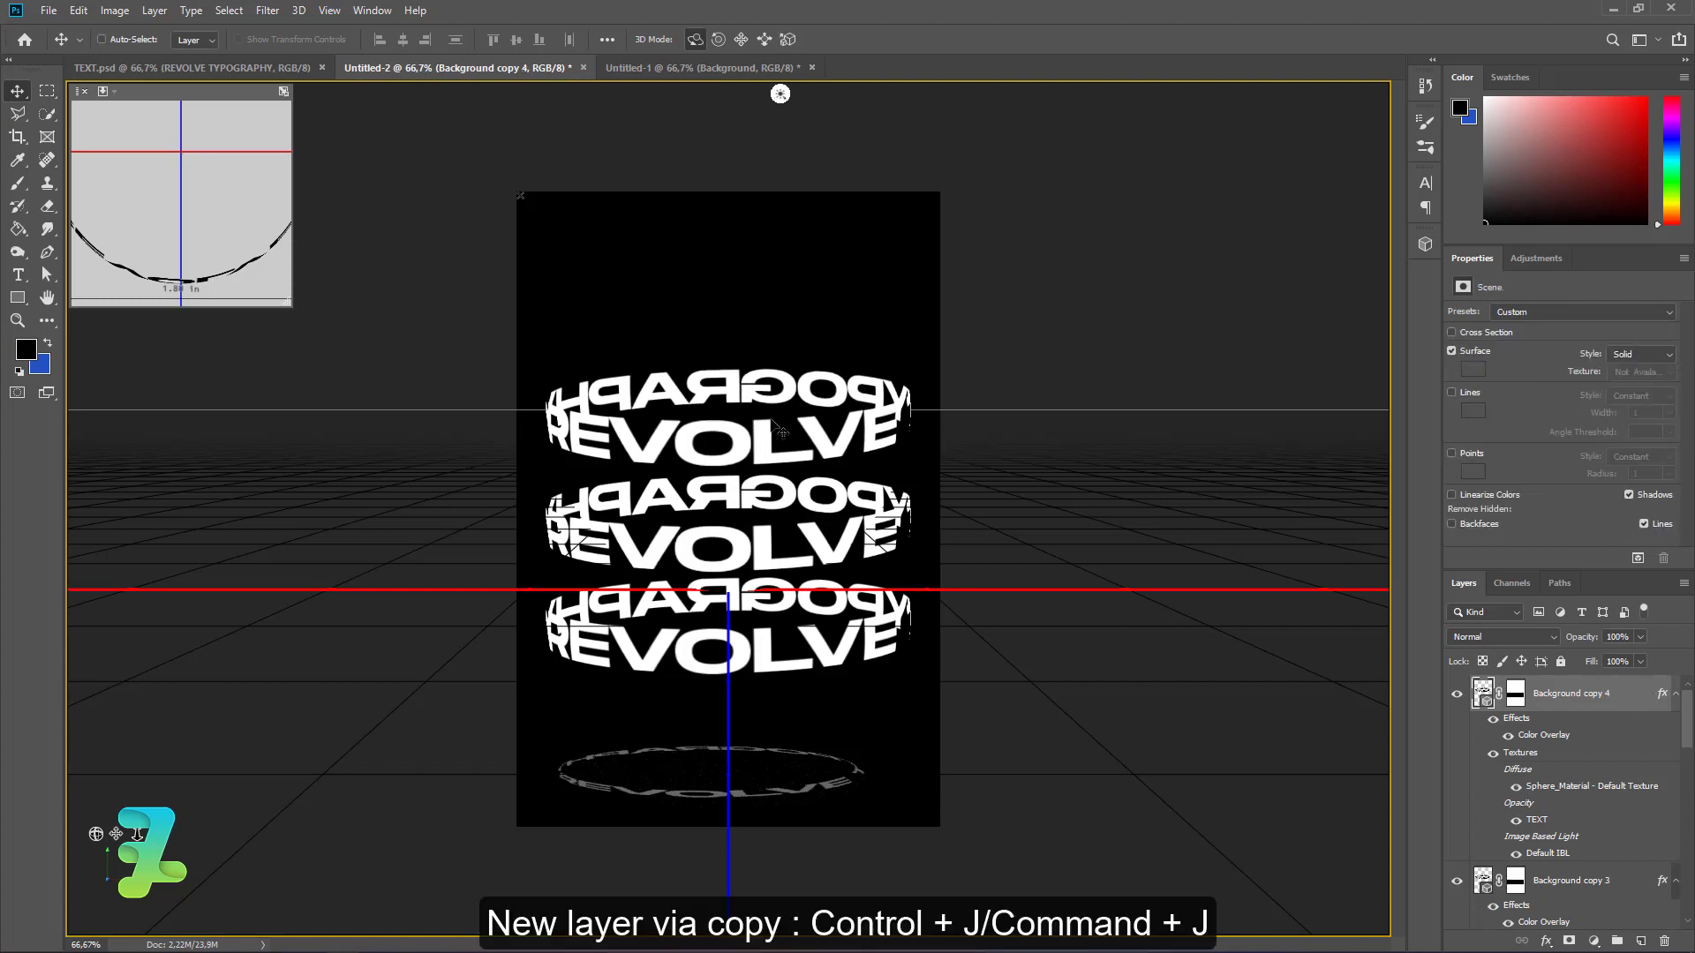
left_click_drag(766, 448, 772, 344)
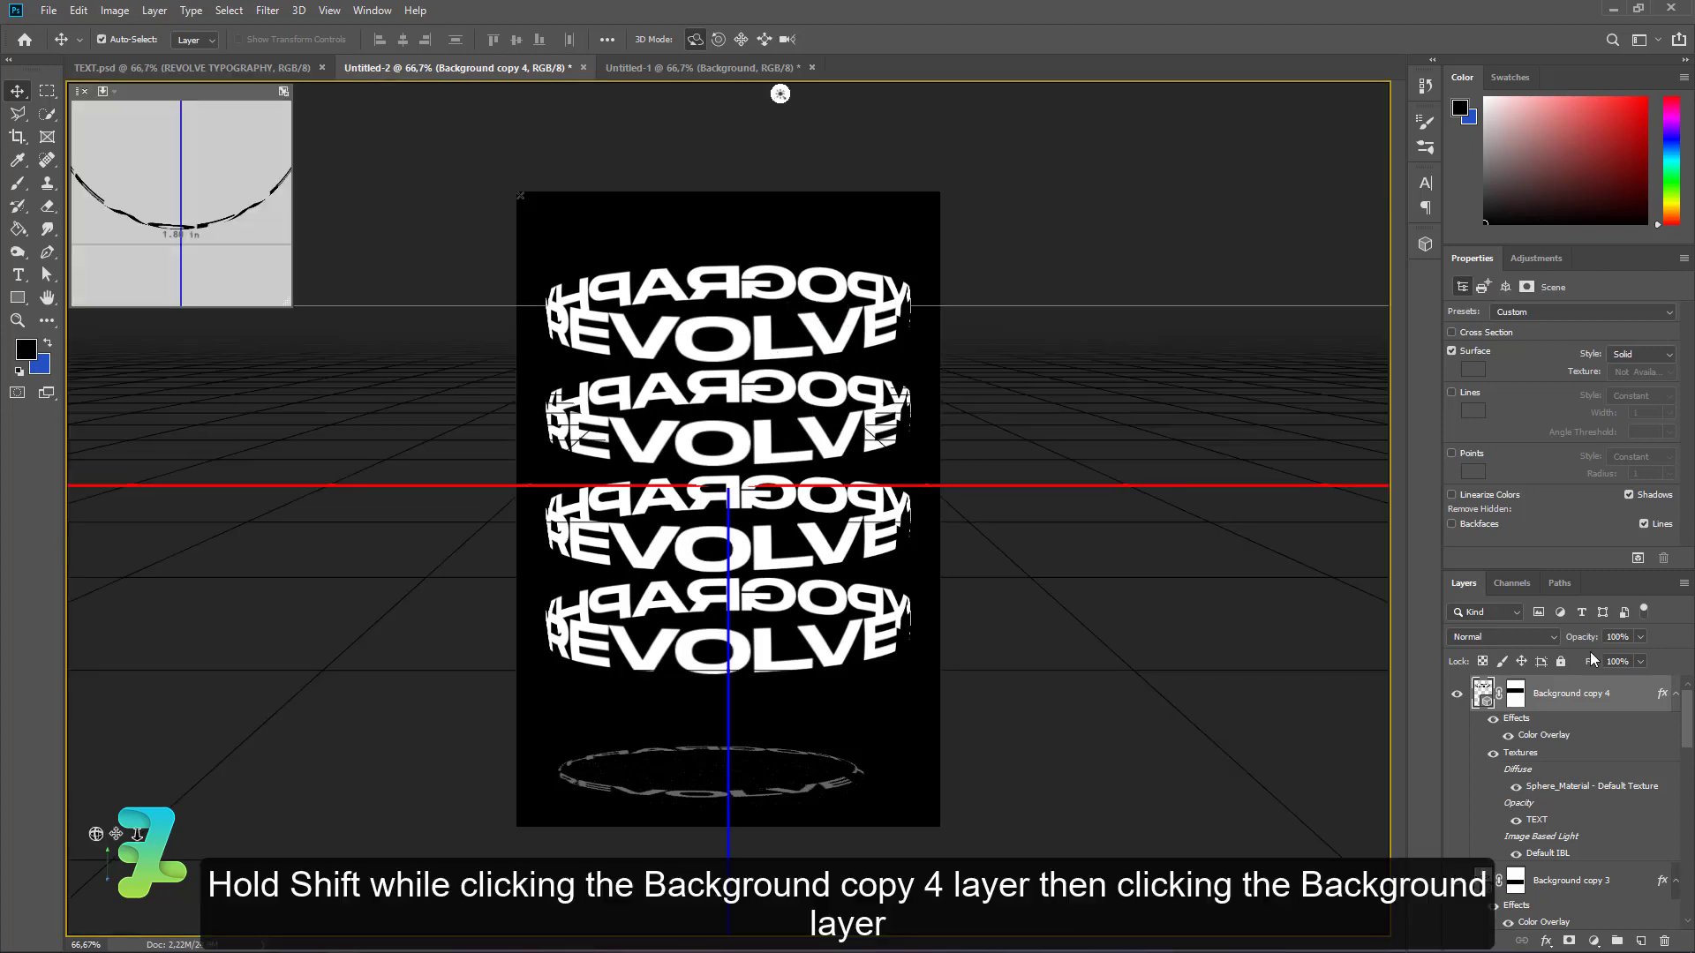
Group all the 3D text layers from Background copy 4 to Background and center the group vertically on the canvas
scroll(1598, 702, "down", 5)
left_click(1601, 737, "shift")
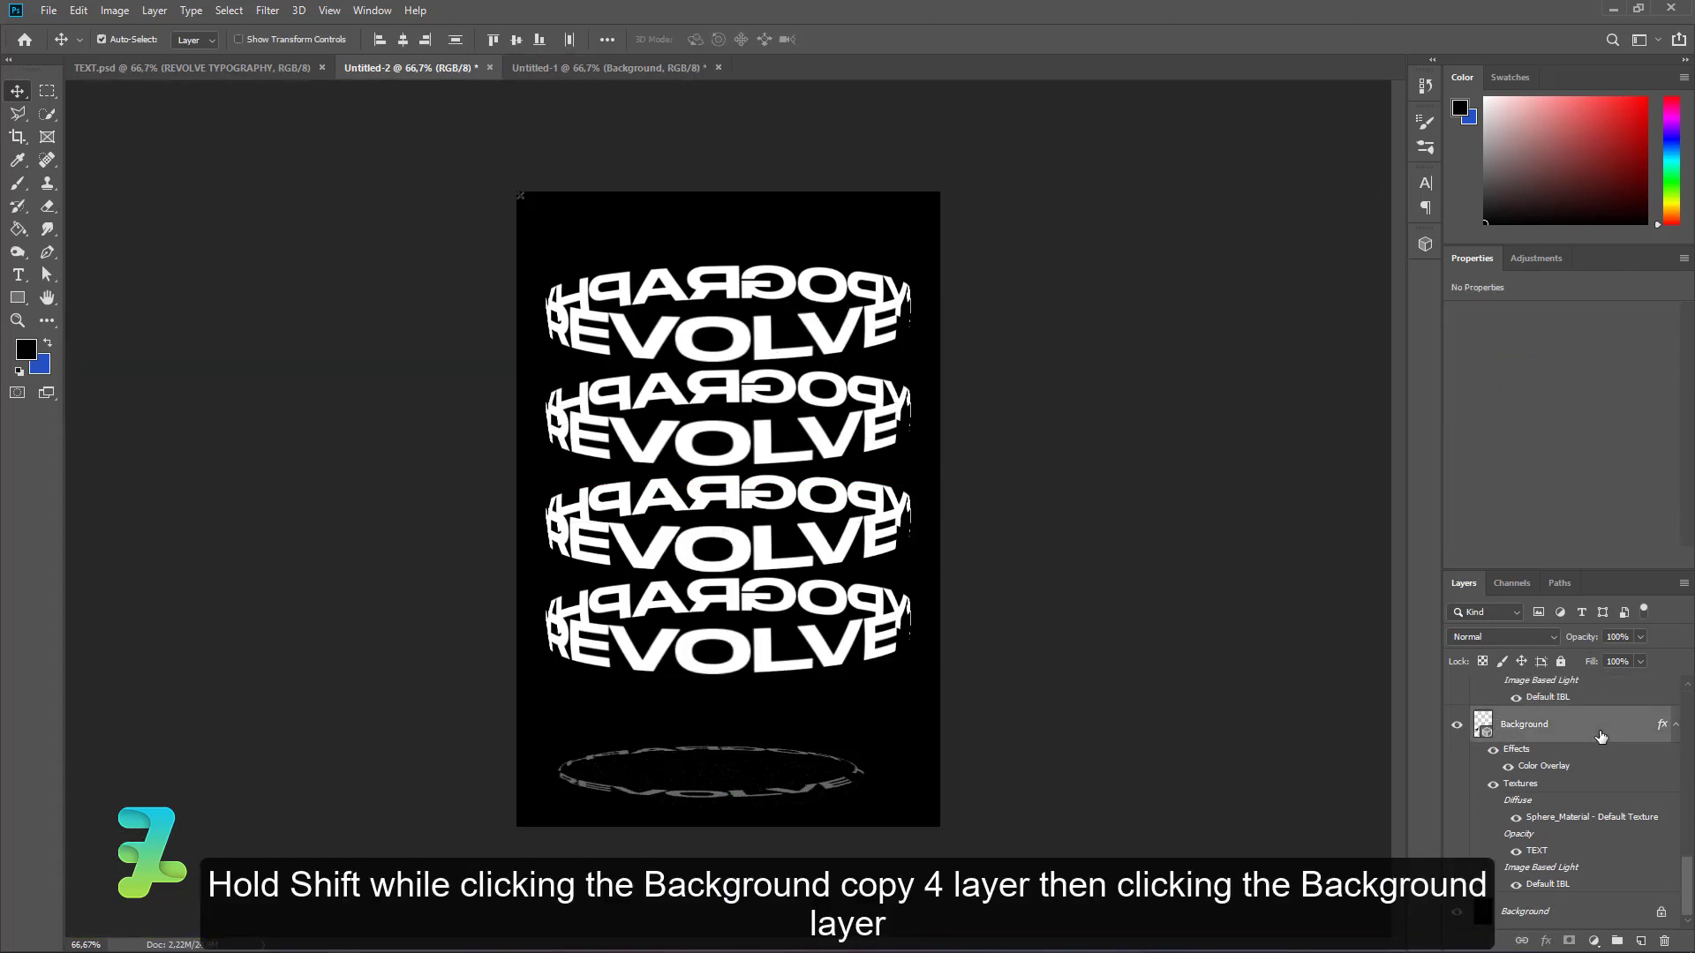
key("ctrl+g")
key("ctrl+a")
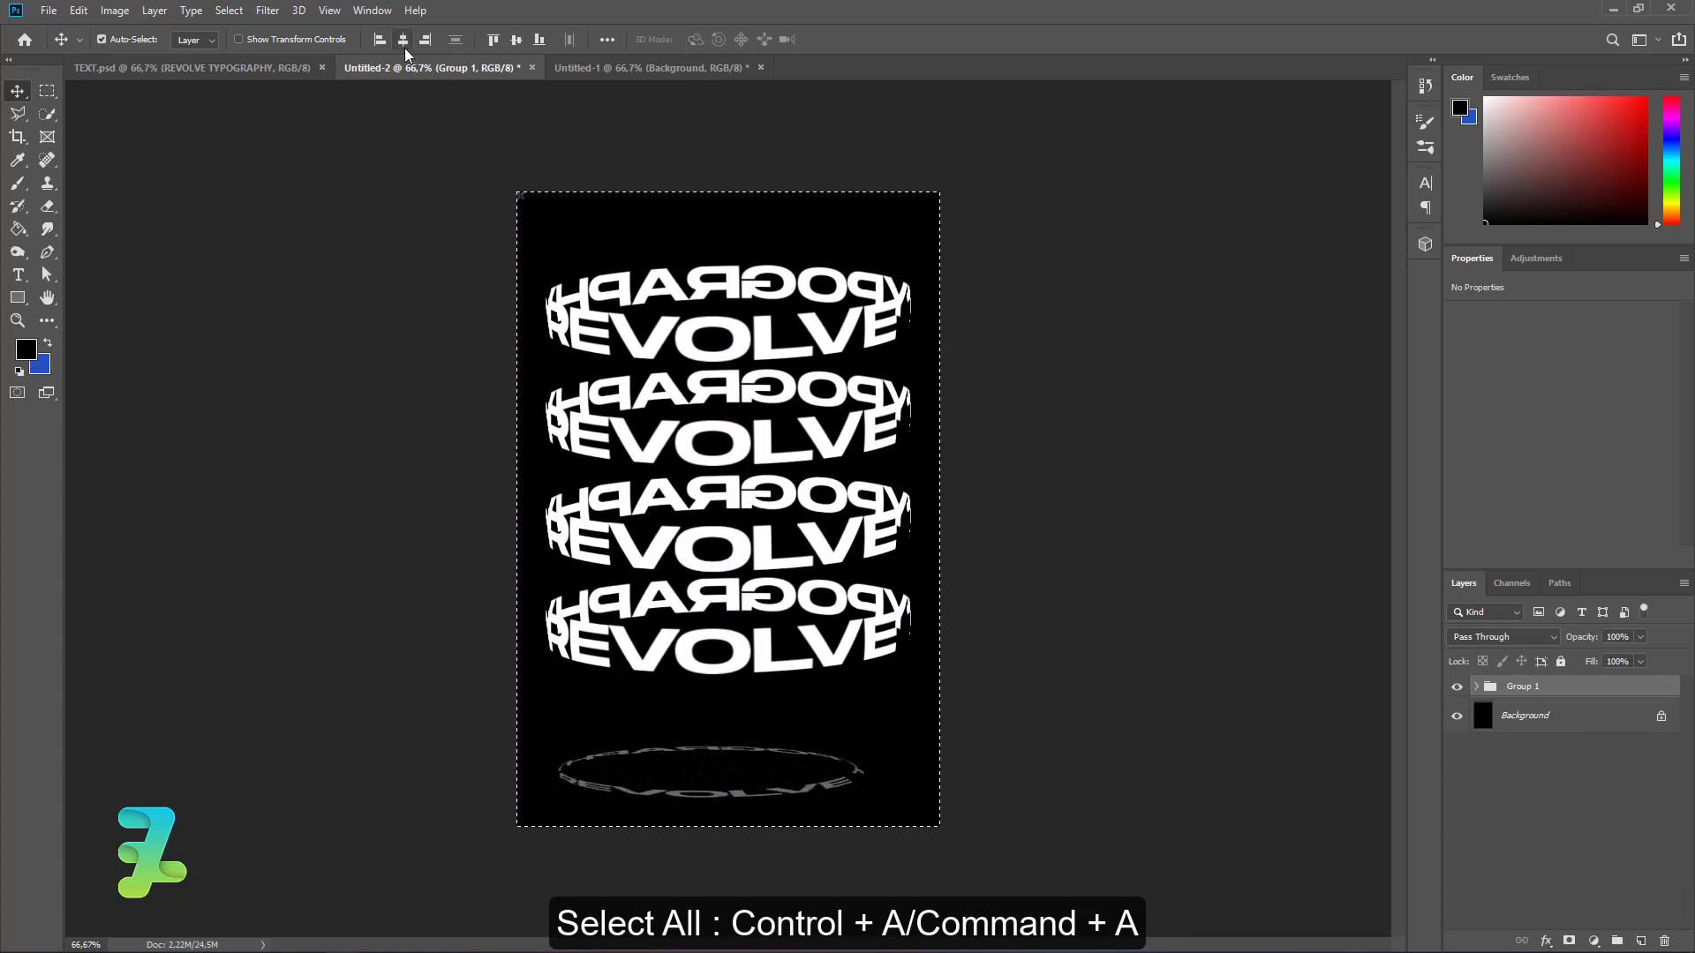
left_click(516, 40)
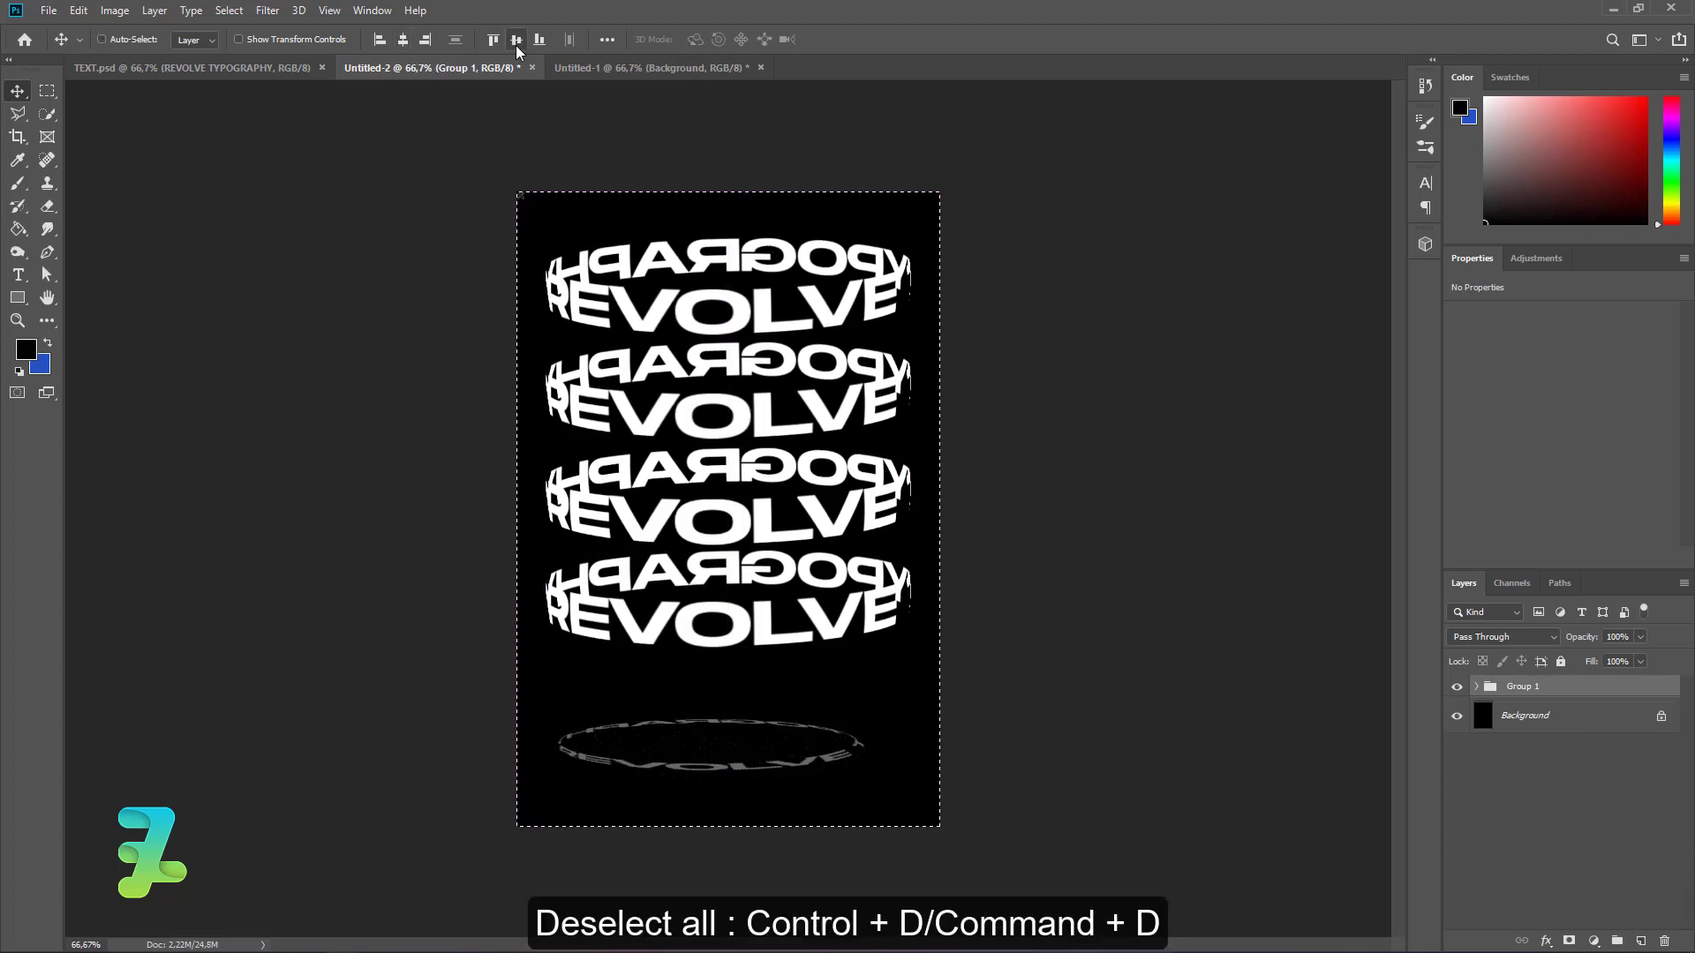
key("ctrl+d")
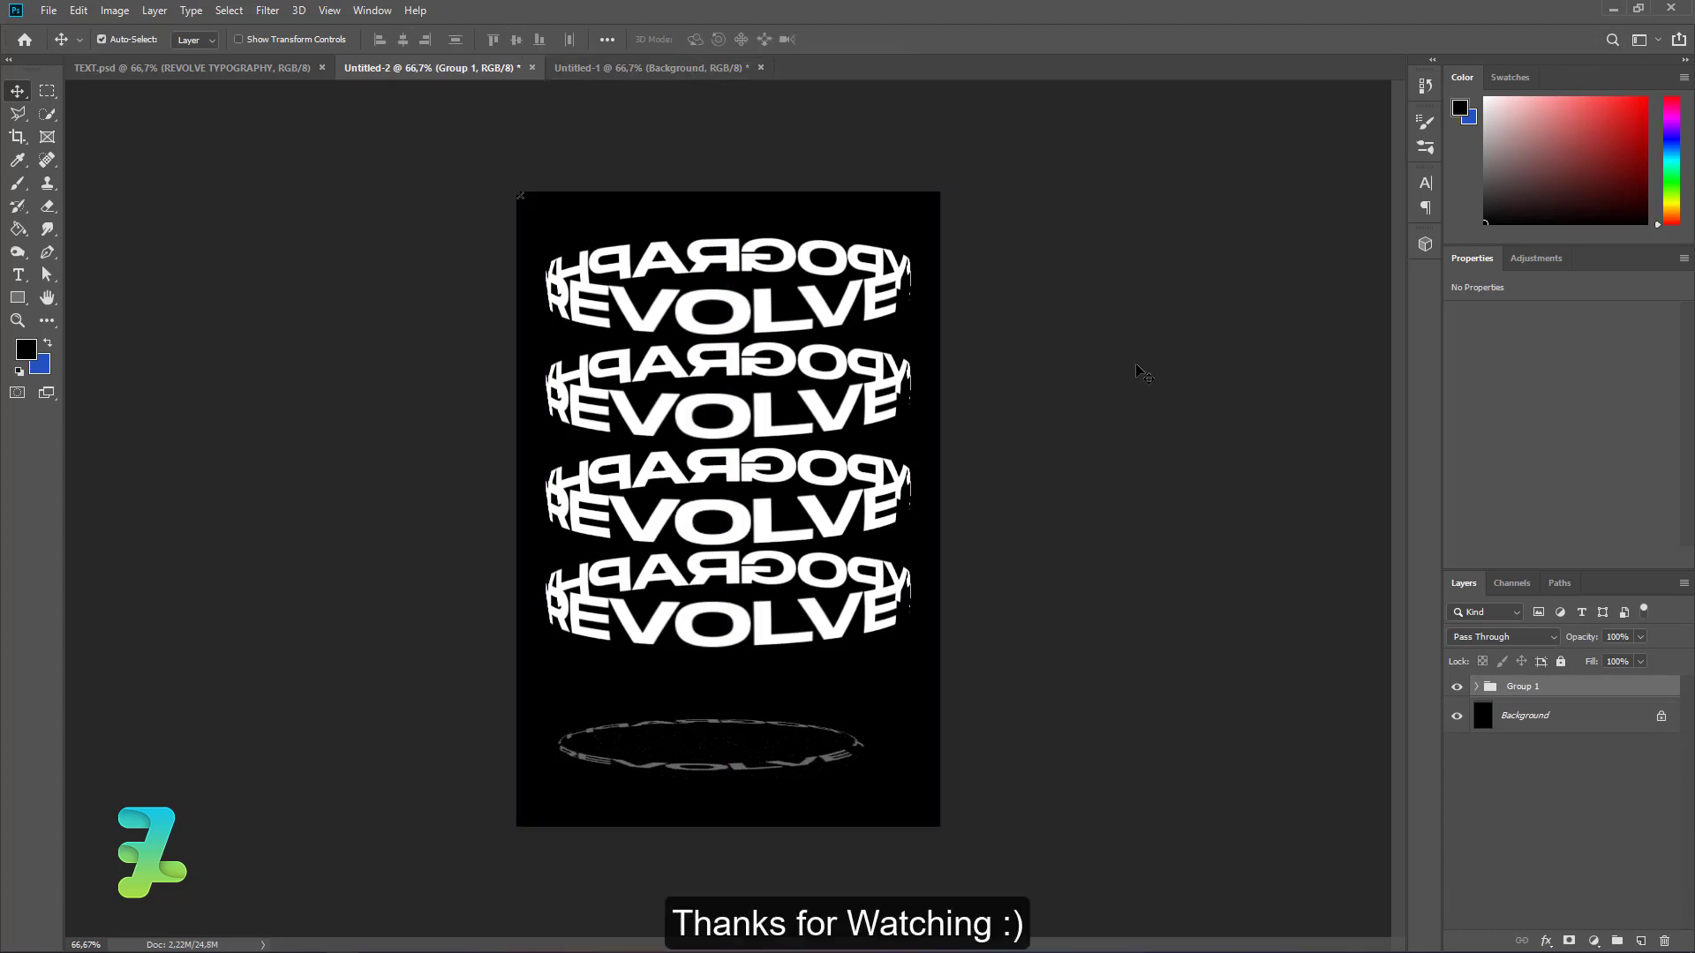